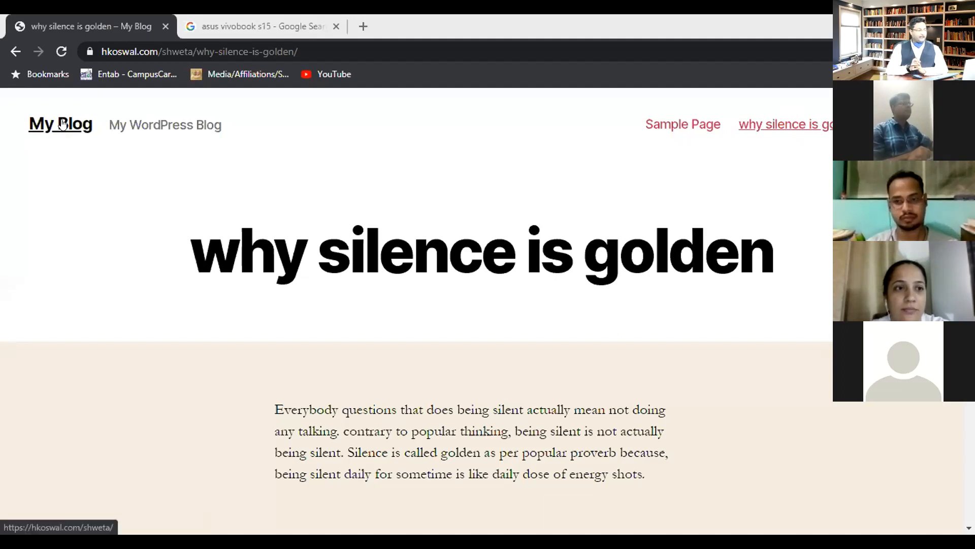
Go to the blog's home page, and open the navigation menu editor in the site's WordPress admin window.
left_click(62, 123)
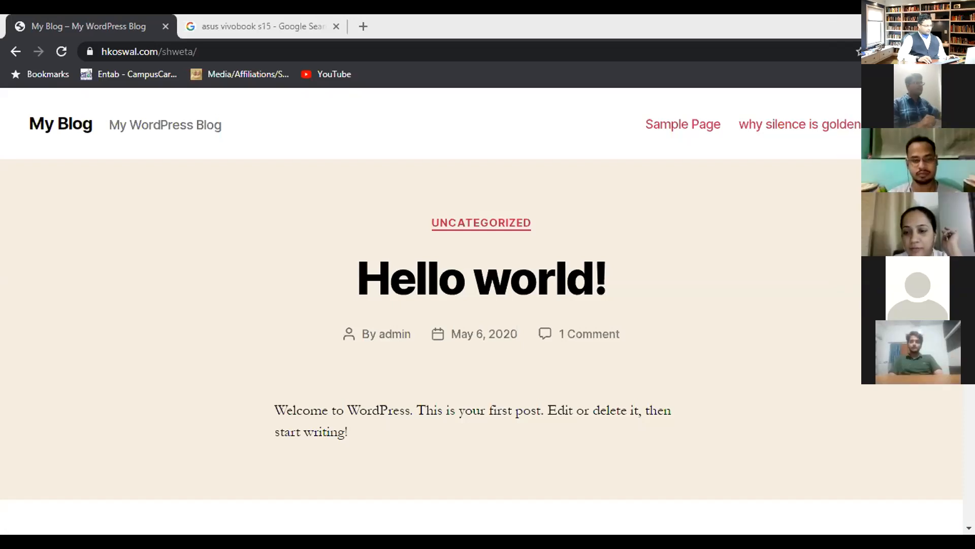
key("alt+Tab")
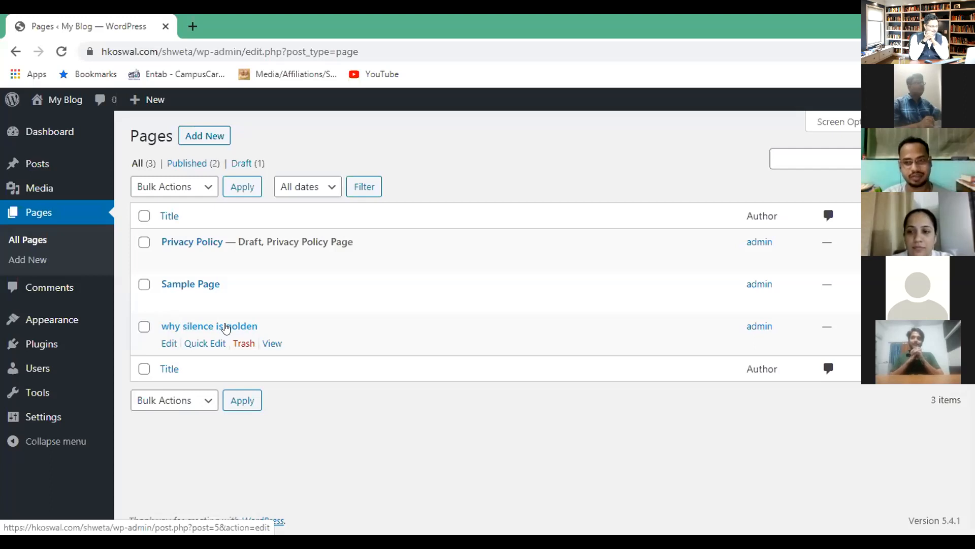
mouse_move(69, 329)
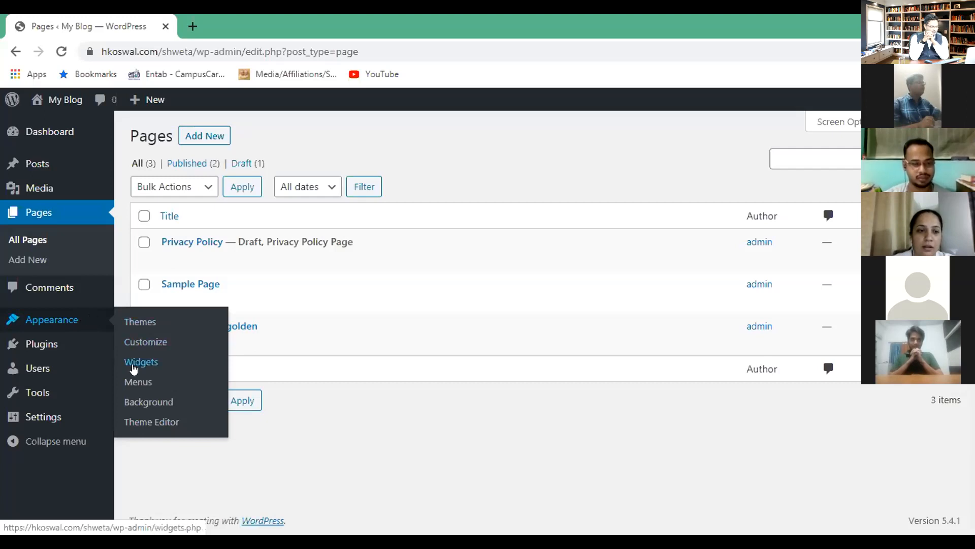
left_click(133, 384)
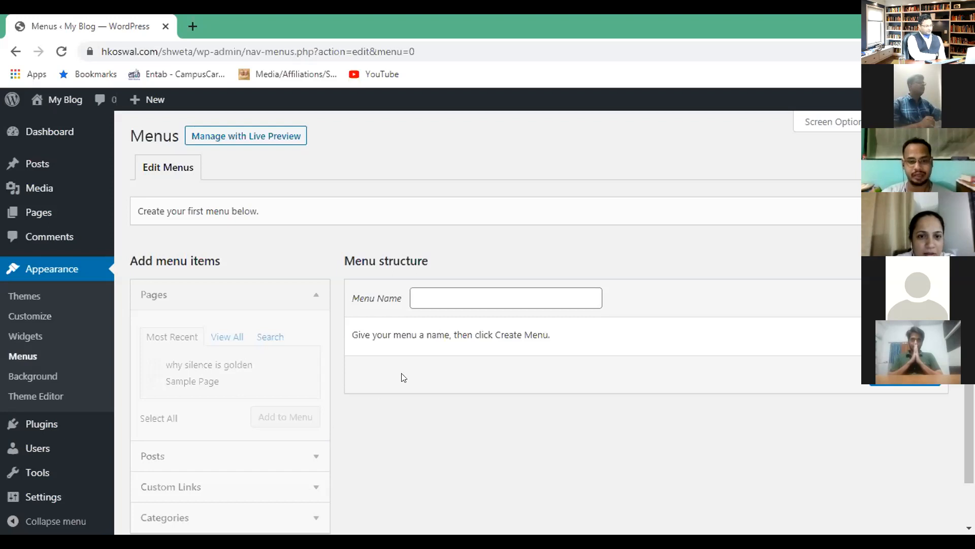
left_click(439, 295)
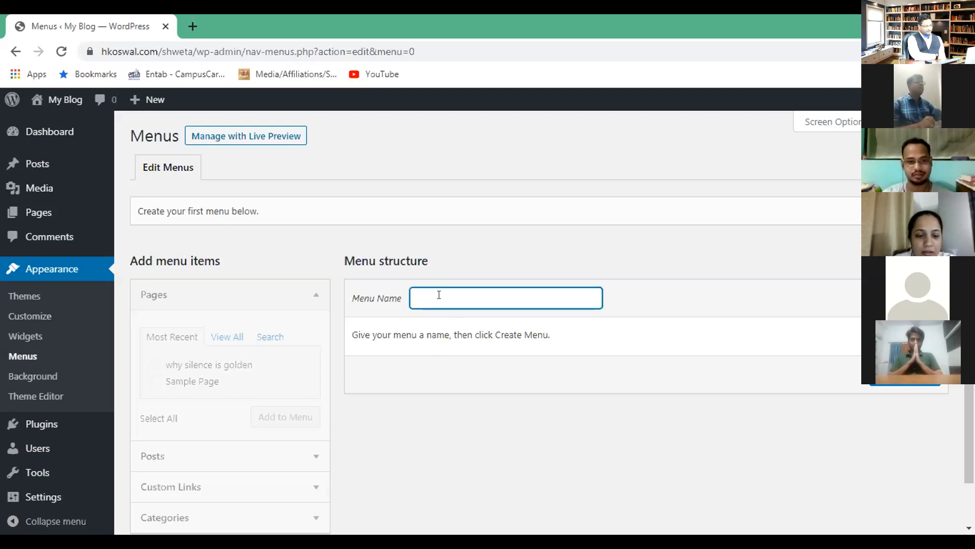
type("sile")
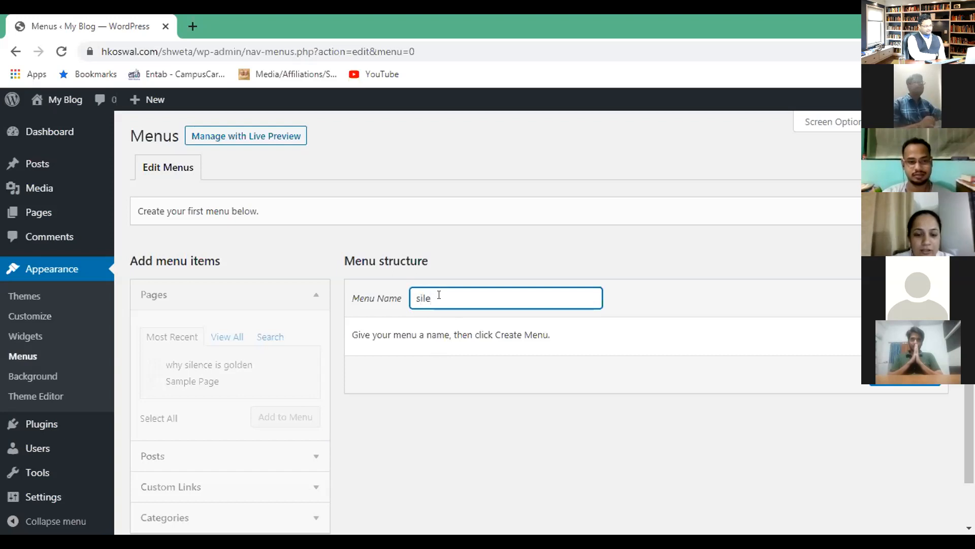
type("nce")
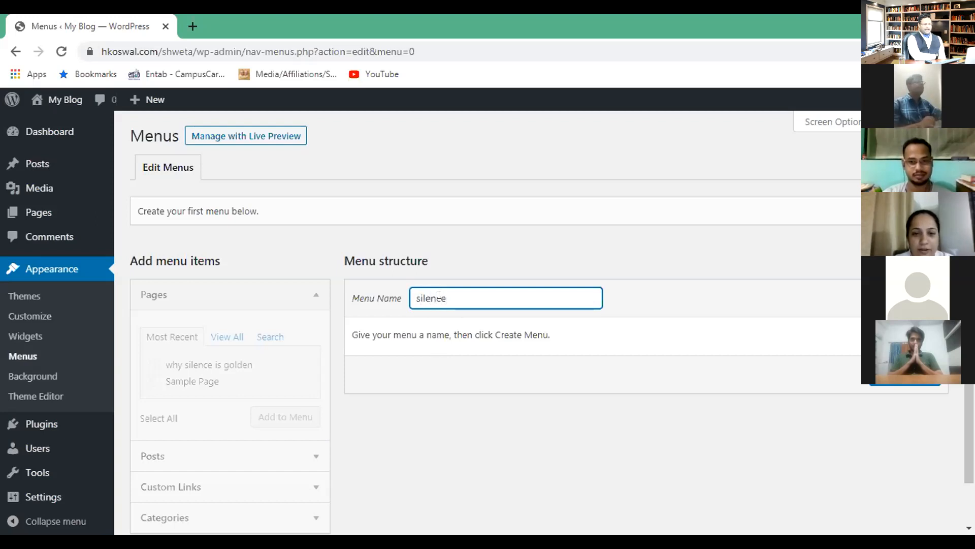
key("BackSpace")
key("BackSpace")
key("BackSpace")
key("BackSpace")
key("BackSpace")
key("BackSpace")
key("BackSpace")
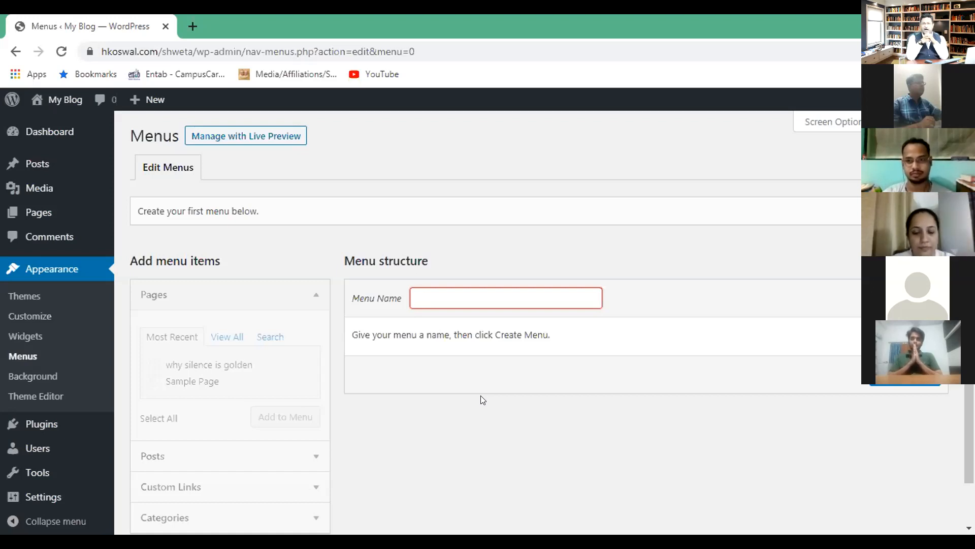
type("an")
key("BackSpace")
key("BackSpace")
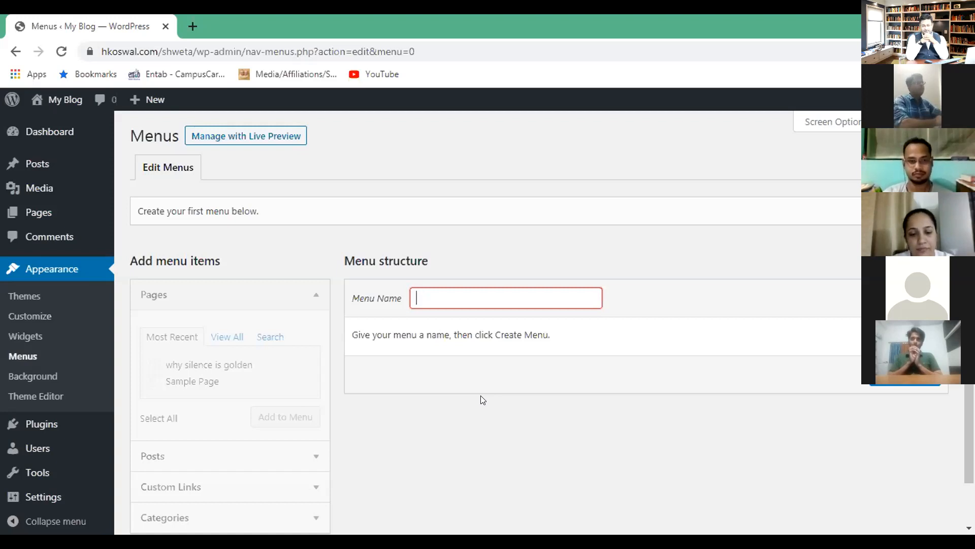
Name the new navigation menu "mainmenu" and create it.
type("main")
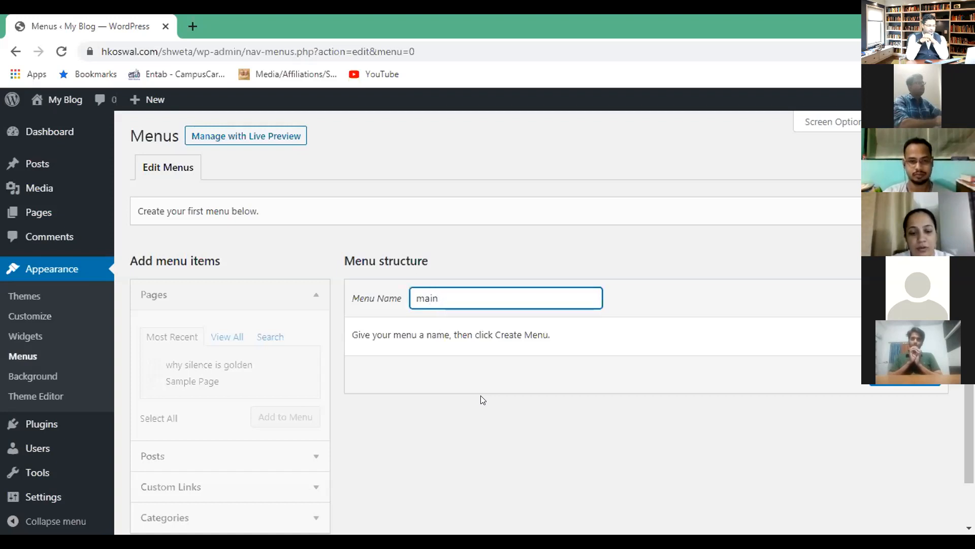
type(" menu")
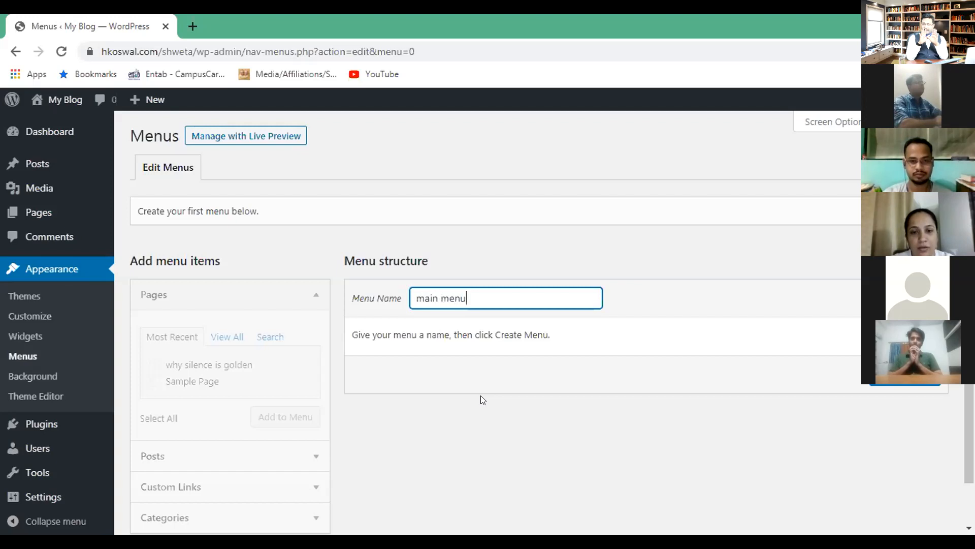
key("BackSpace")
key("BackSpace")
key("BackSpace")
key("BackSpace")
key("BackSpace")
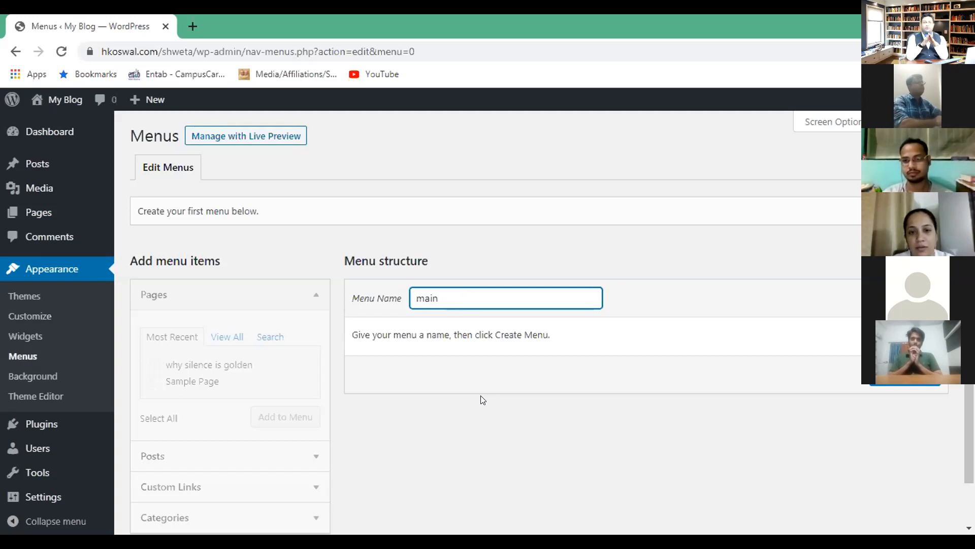
type("menu")
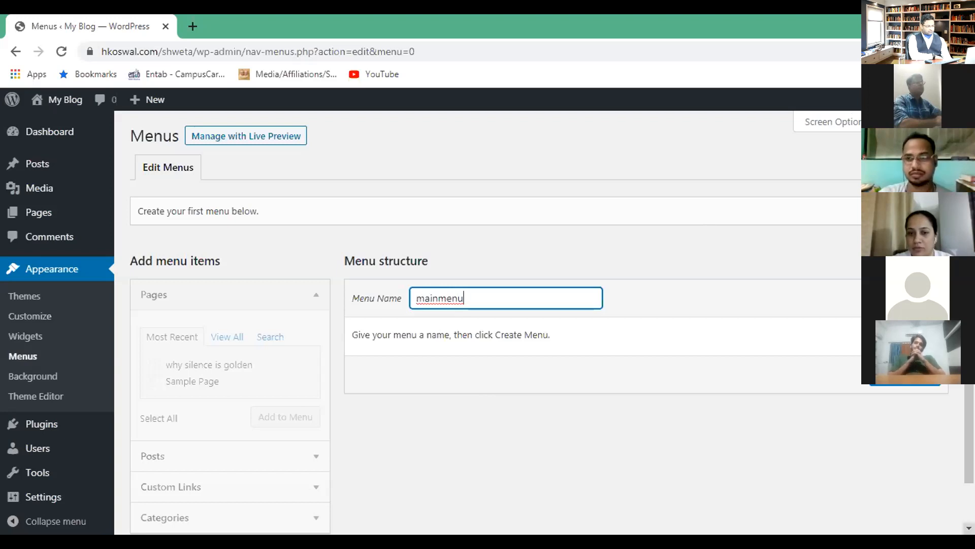
scroll(488, 320, "down", 1)
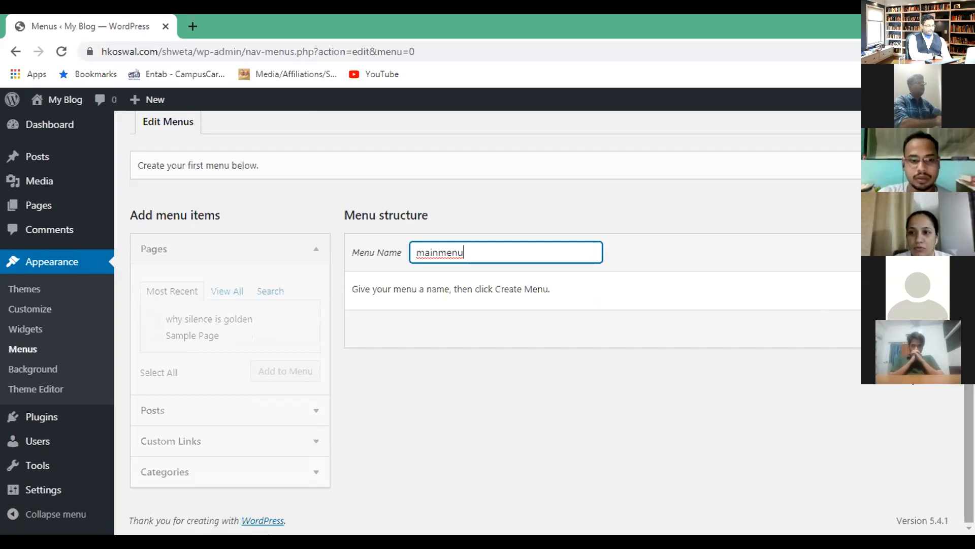
left_click_drag(969, 355, 969, 316)
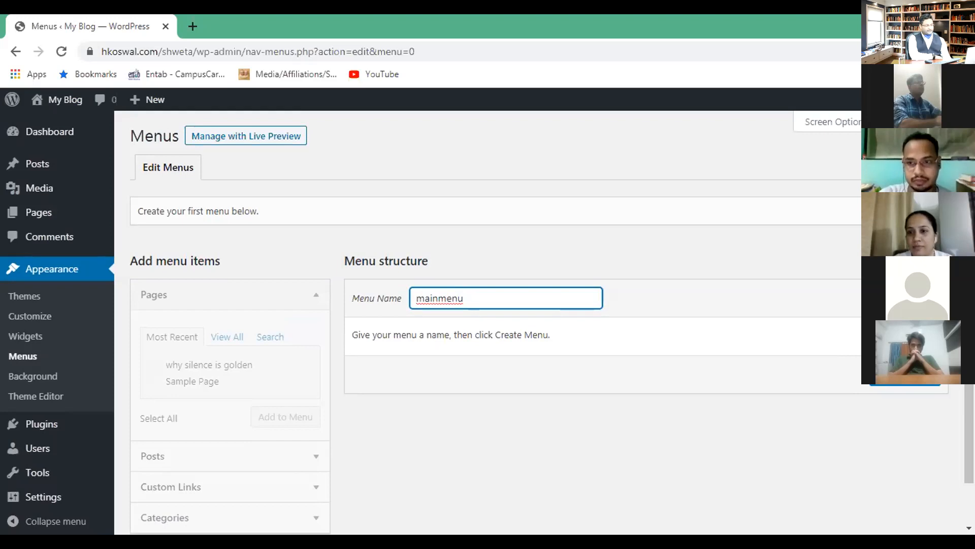
left_click(906, 376)
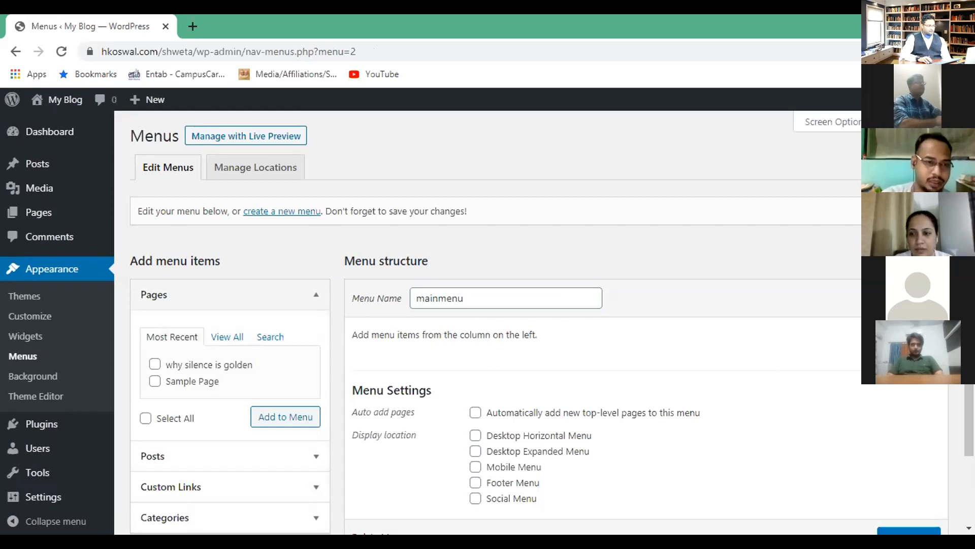
Add the "why silence is golden" page to the mainmenu structure.
scroll(488, 322, "down", 3)
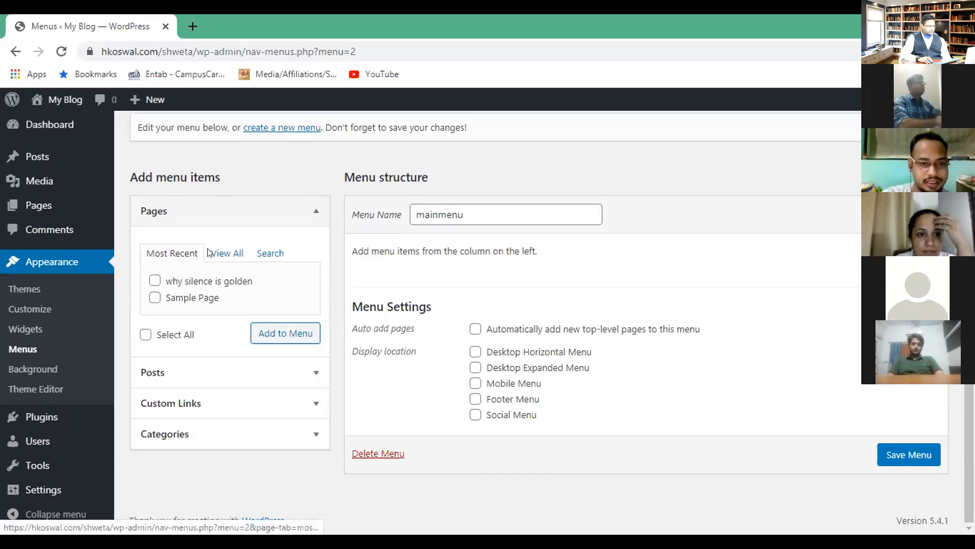
left_click(155, 281)
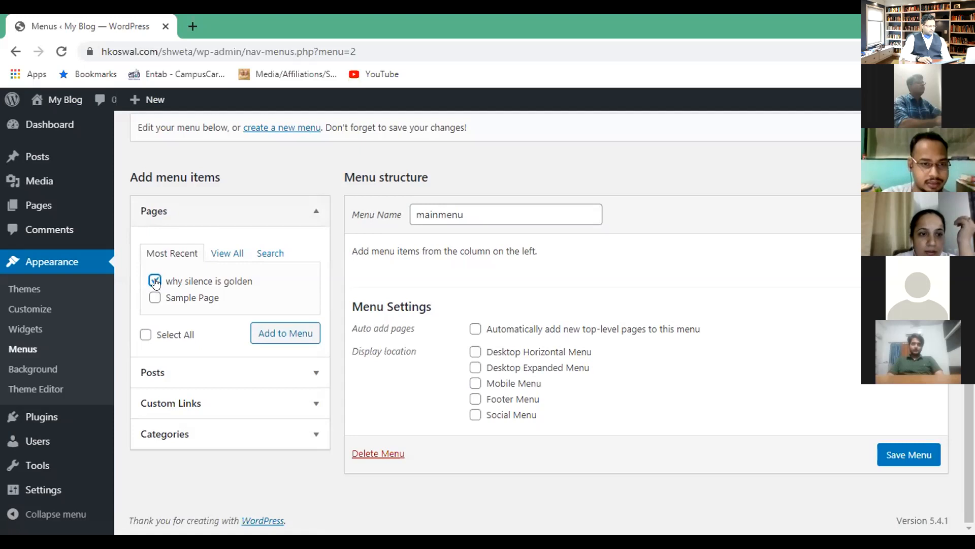
left_click(282, 334)
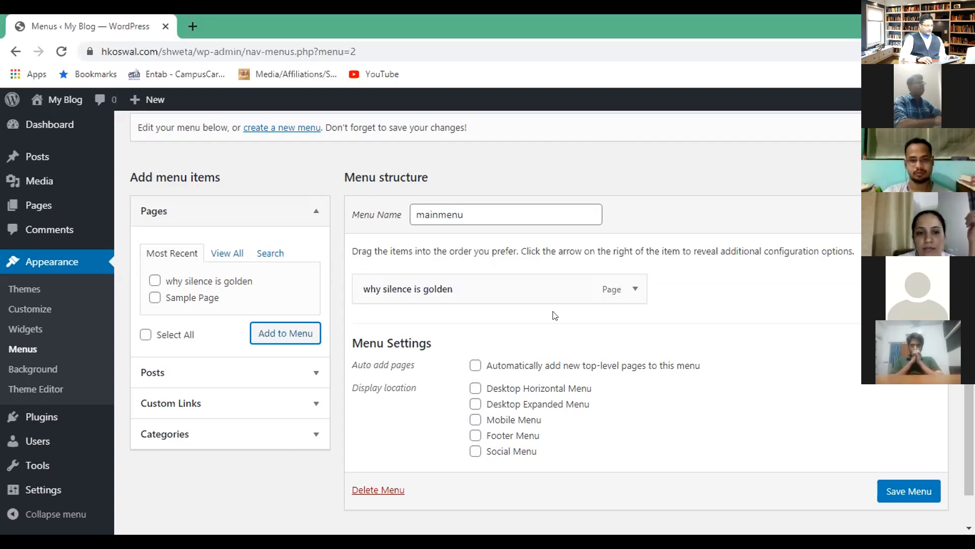
Assign mainmenu to the Desktop Horizontal Menu and Mobile Menu display locations and save it.
left_click(483, 387)
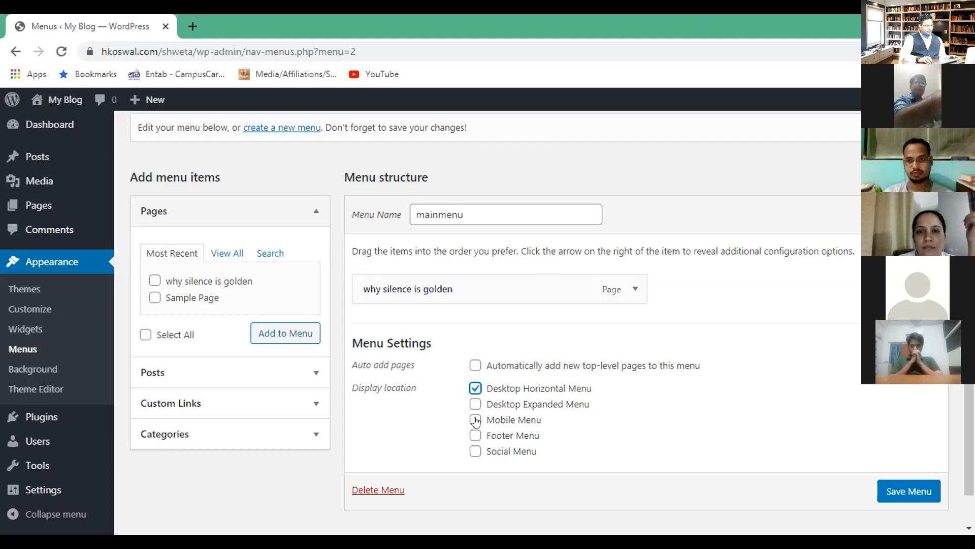
left_click(475, 420)
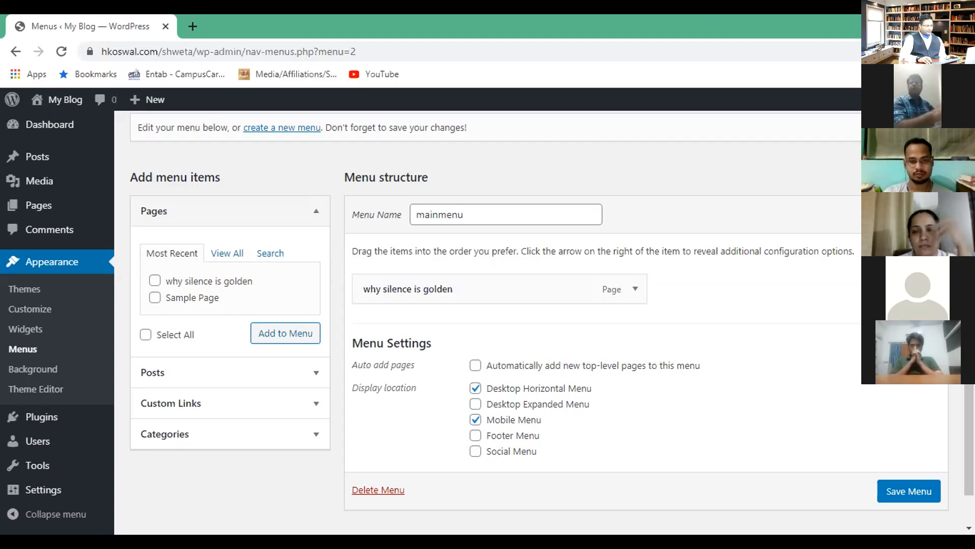
left_click(909, 214)
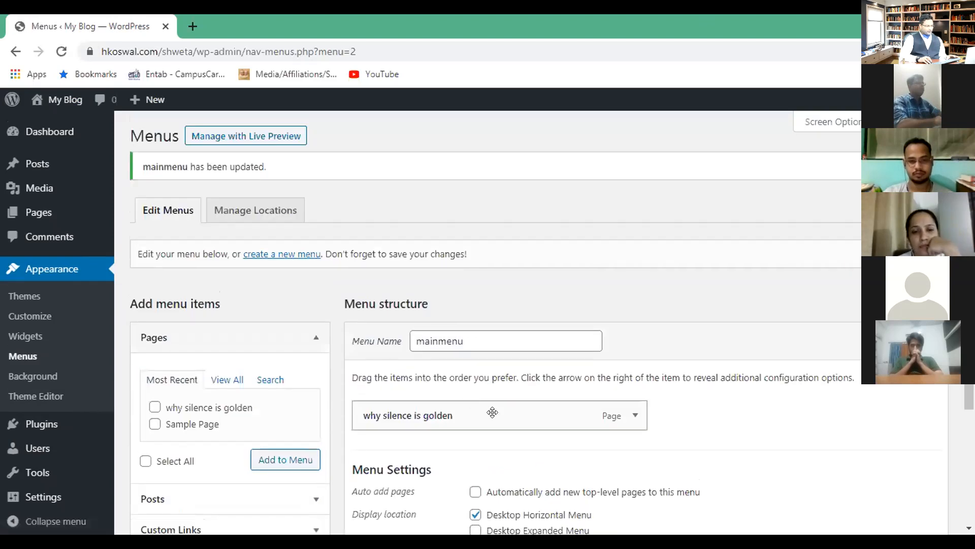
Assign mainmenu to the Desktop Expanded Menu display location as well and save the menu.
scroll(528, 466, "down", 3)
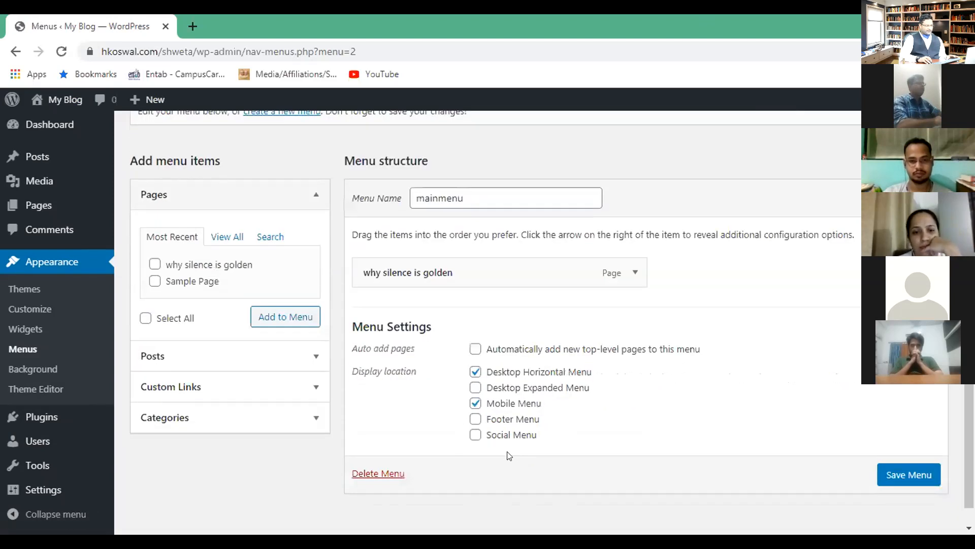
left_click(475, 389)
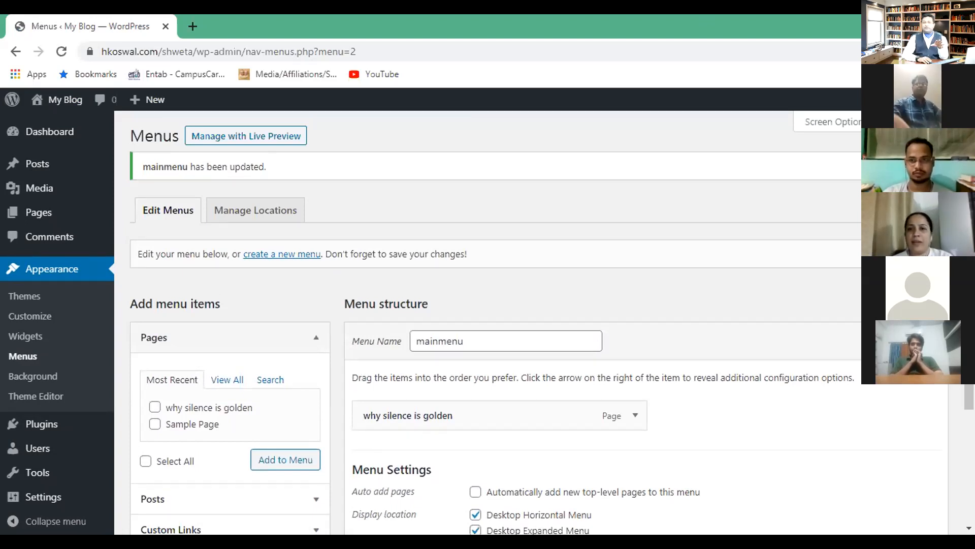
scroll(758, 271, "down", 3)
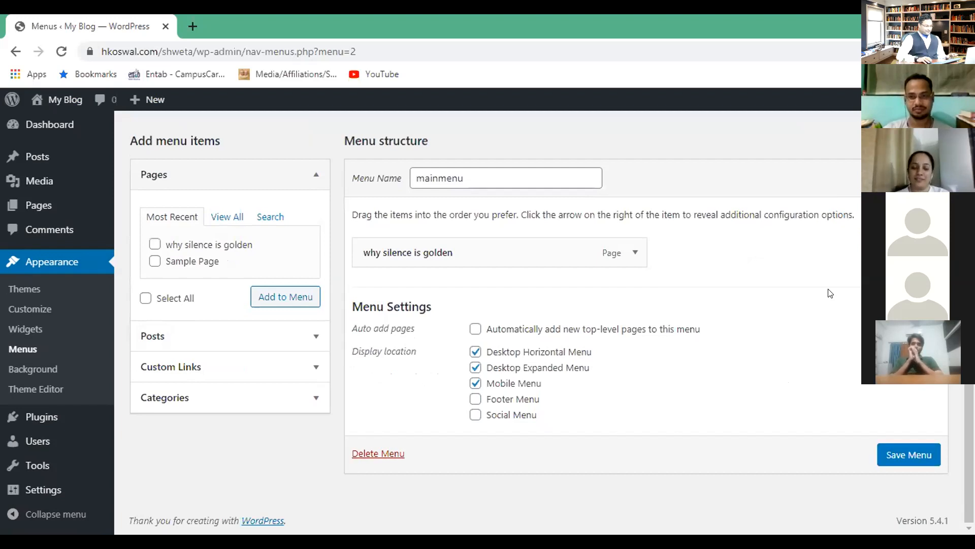
scroll(728, 286, "up", 3)
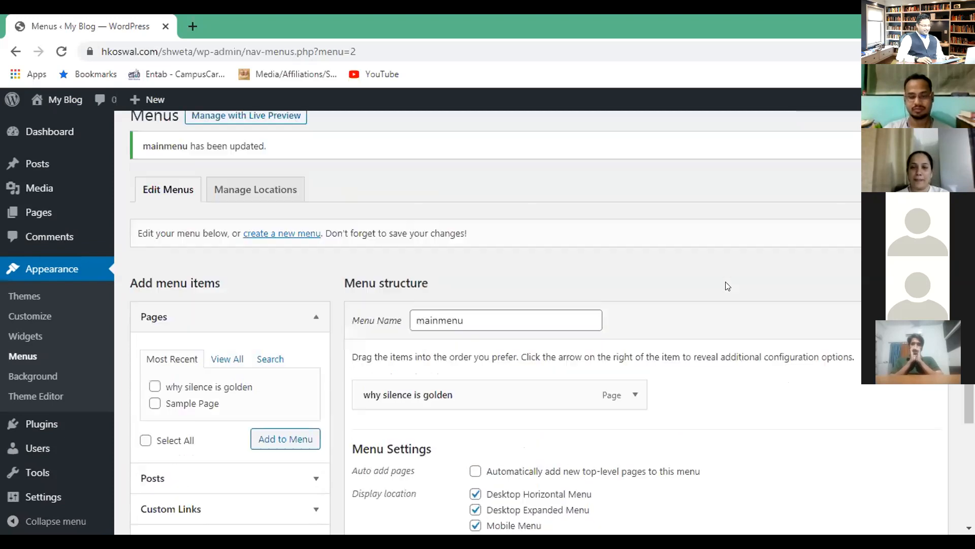
scroll(728, 286, "down", 3)
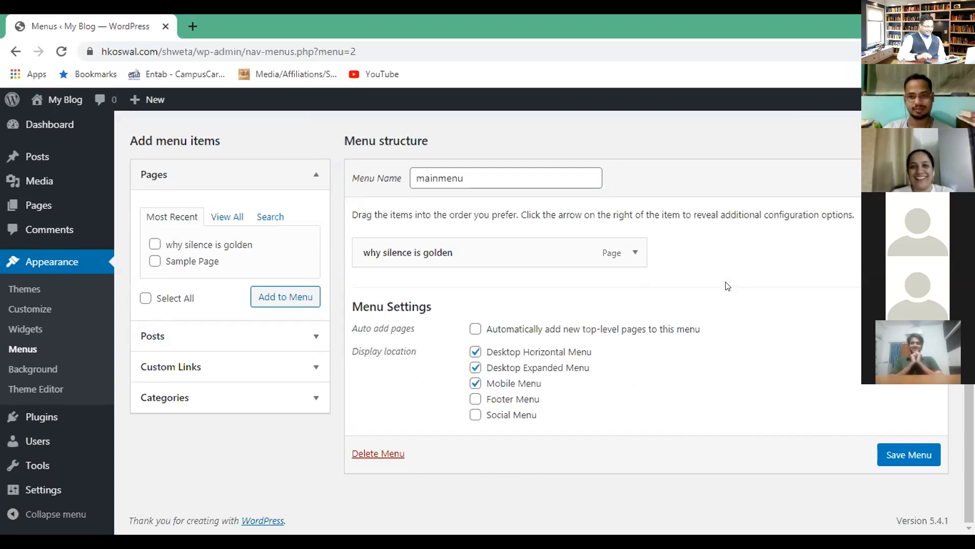
left_click(909, 454)
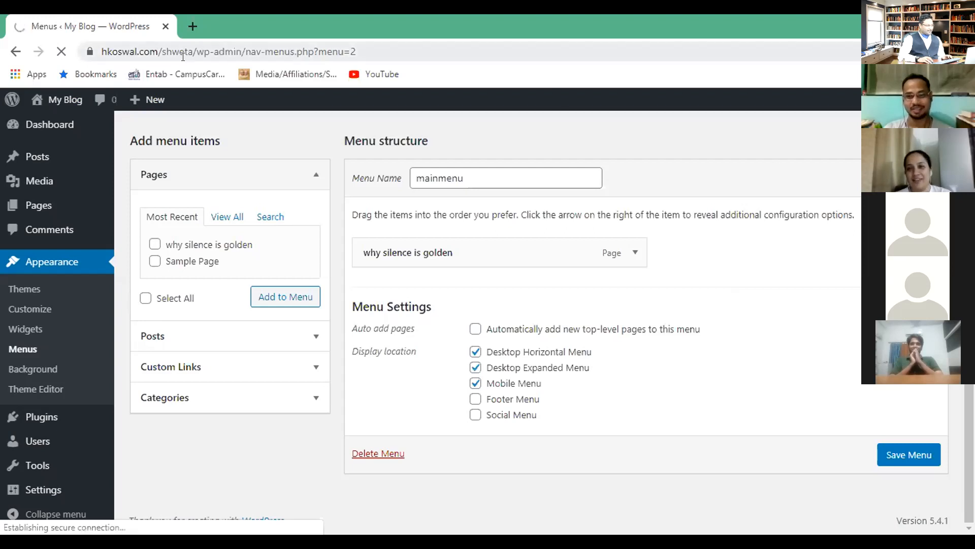
Copy the blog's base address without the wp-admin part and open a new incognito window.
left_click_drag(193, 50, 80, 54)
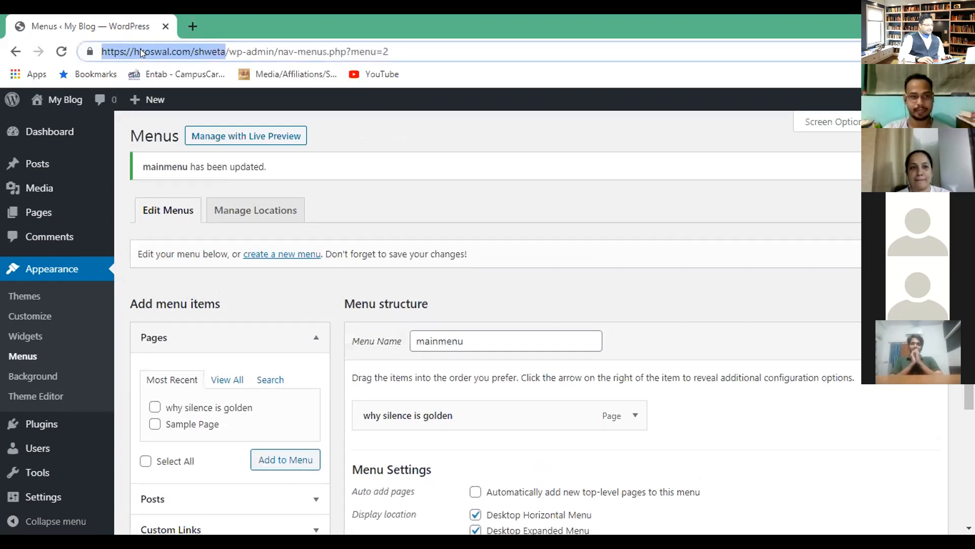
right_click(140, 49)
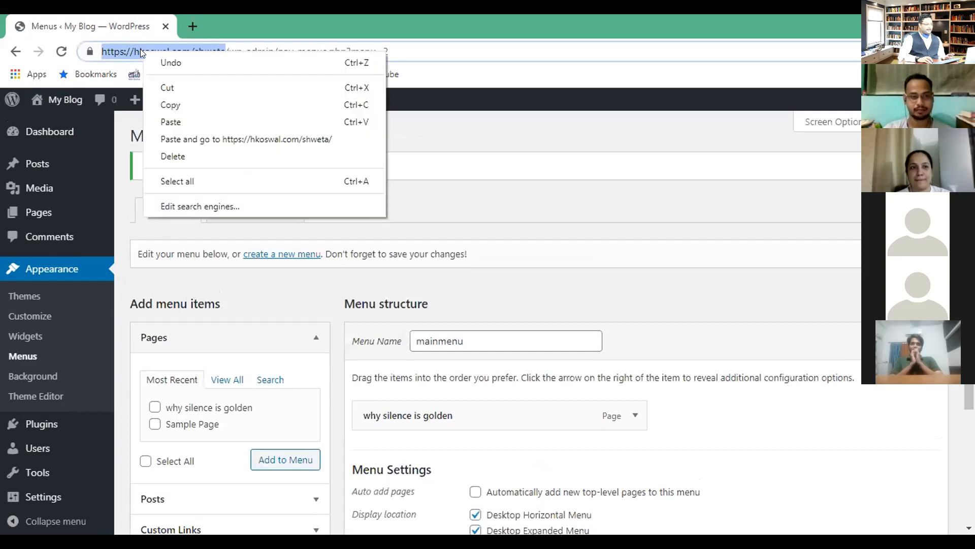
left_click(174, 105)
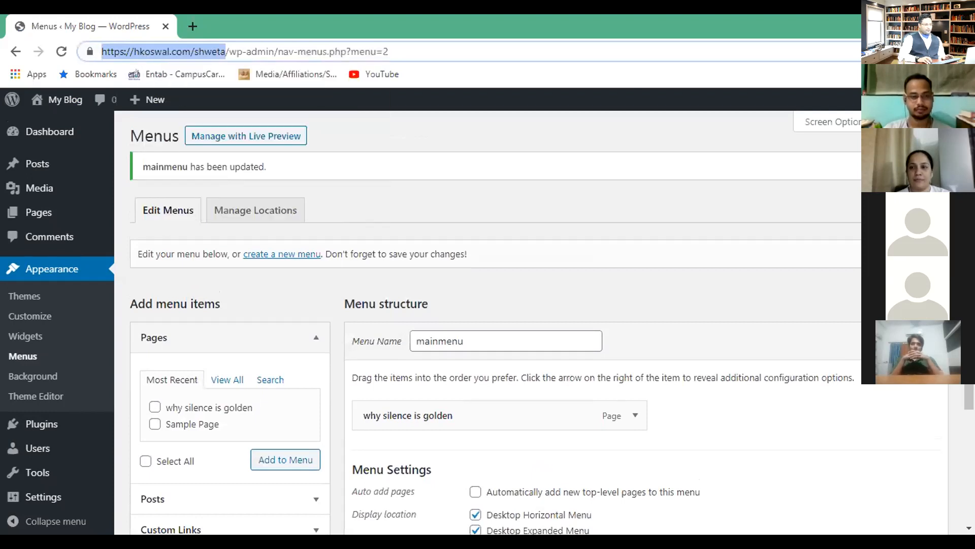
left_click(963, 51)
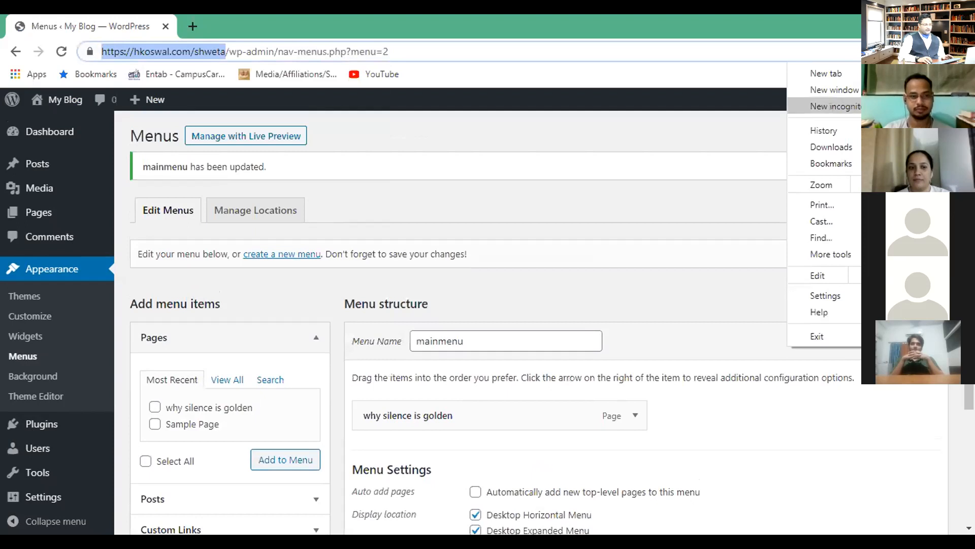
left_click(835, 107)
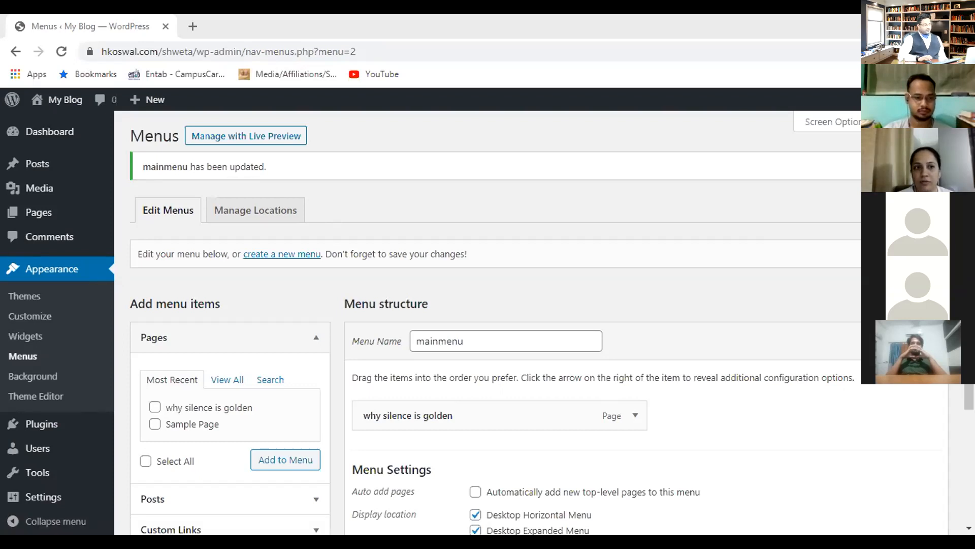
key("ctrl+shift+n")
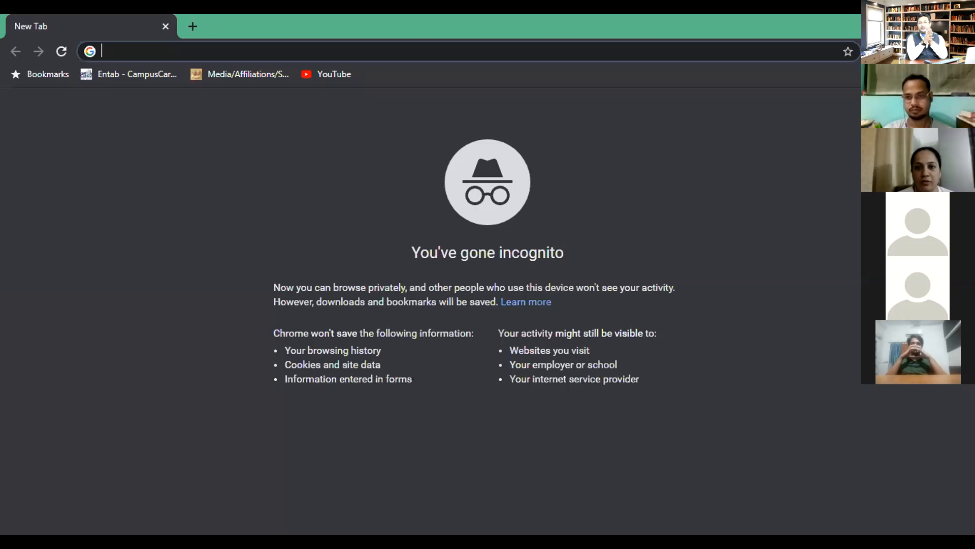
left_click(452, 38)
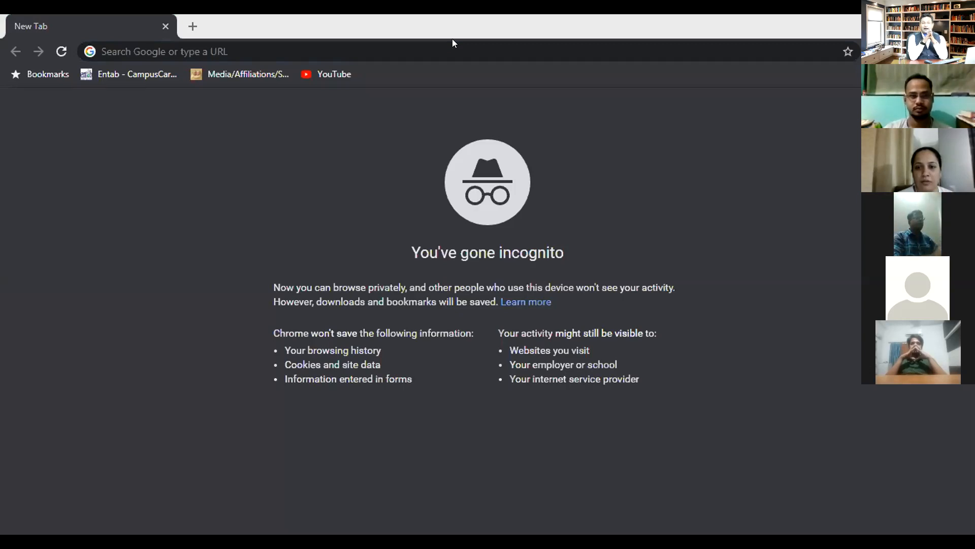
Switch back to the window with the published blog and check its home page for the new menu item.
key("alt+Tab")
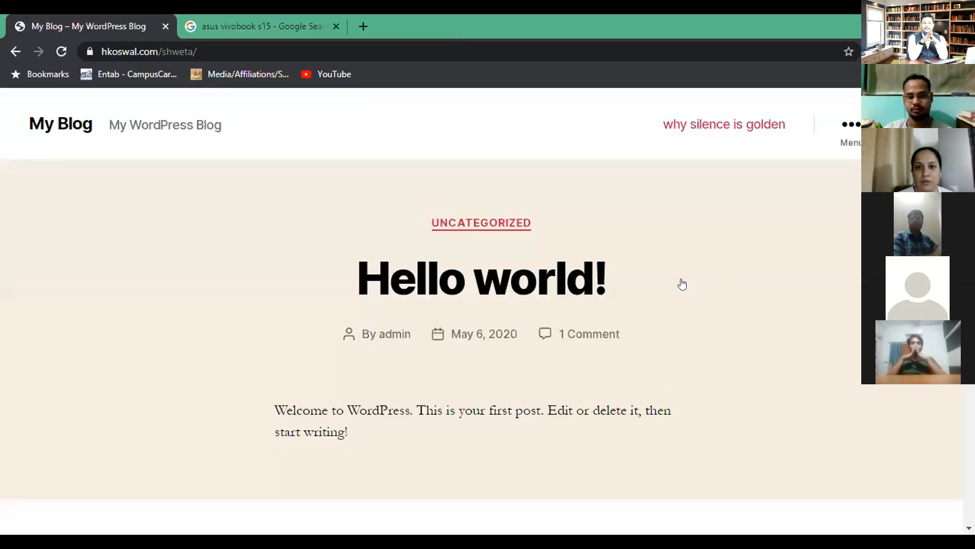
left_click(60, 44)
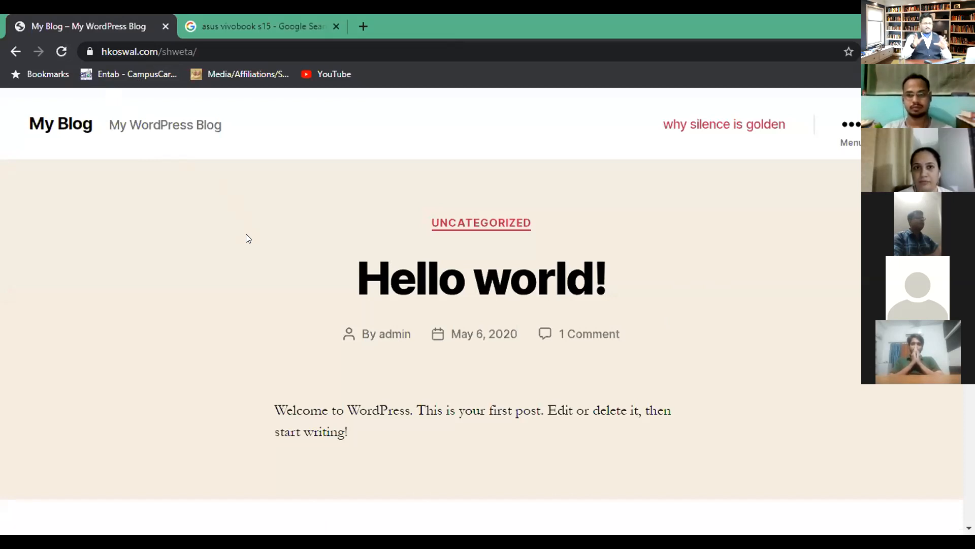
left_click(575, 75)
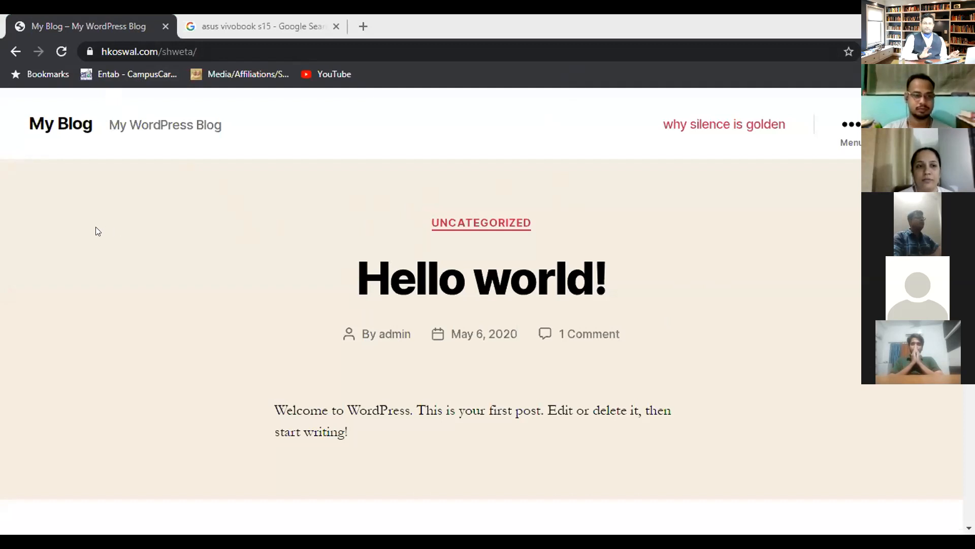
left_click(115, 210)
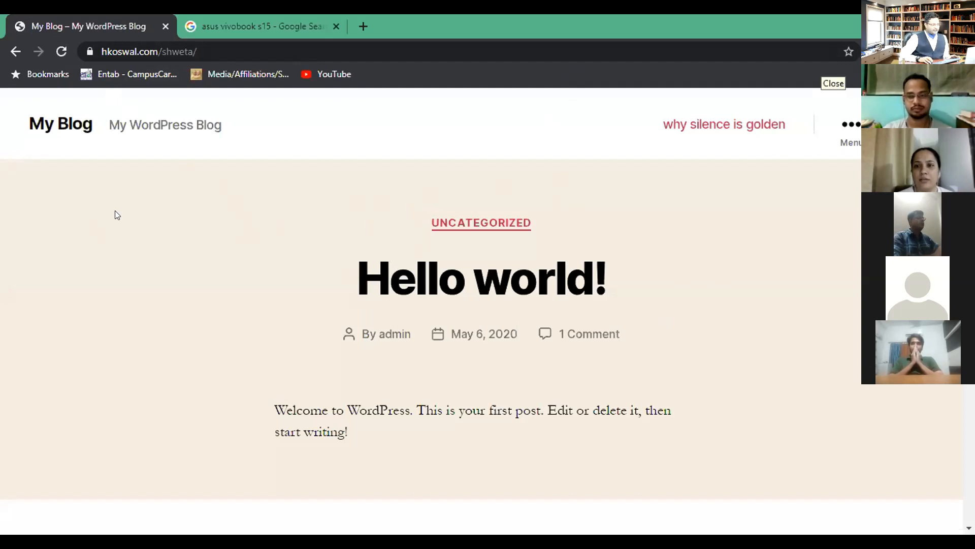
Switch to the Microsoft Edge window showing the WordPress dashboard of My Blog.
left_click(818, 62)
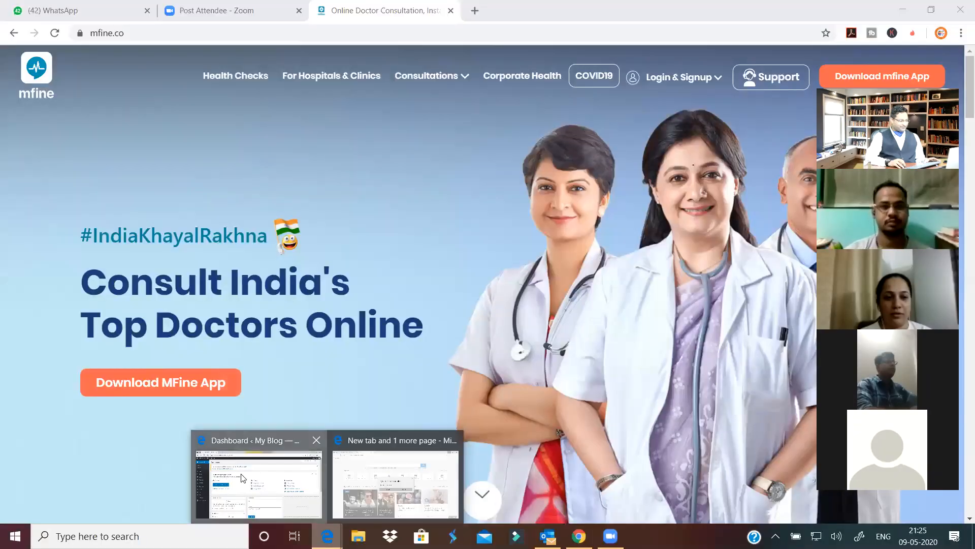
left_click(243, 478)
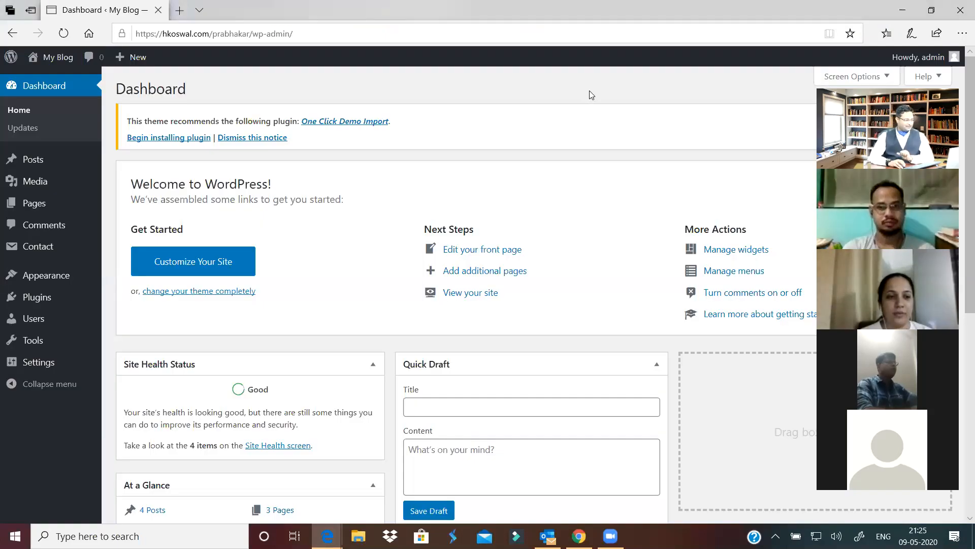
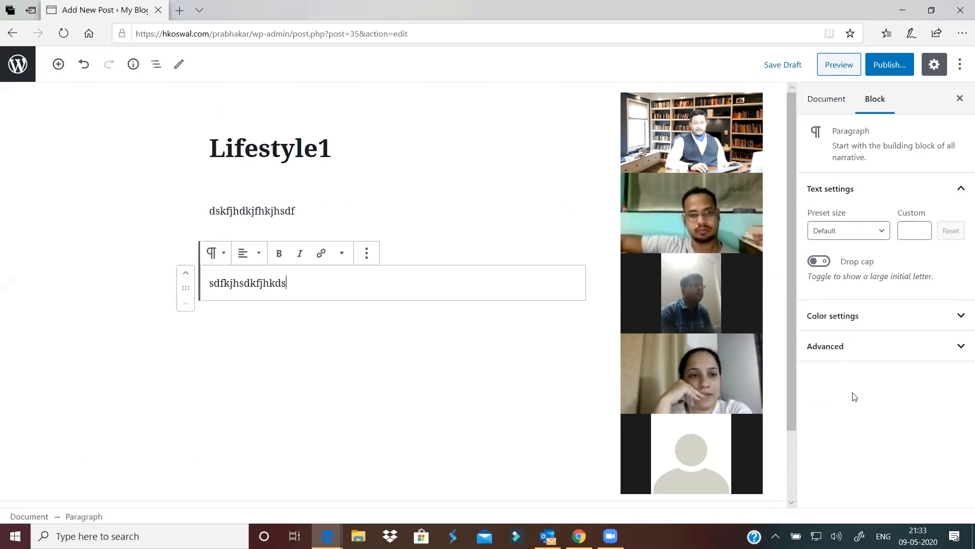
Create a new category named lifestyle in the document settings of the Lifestyle1 post and assign it to the post.
left_click(830, 106)
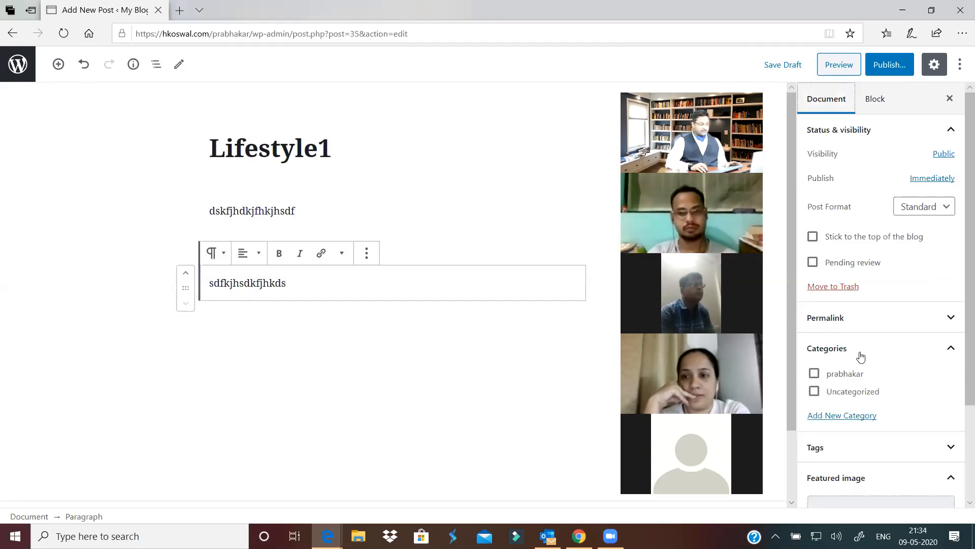
left_click(814, 376)
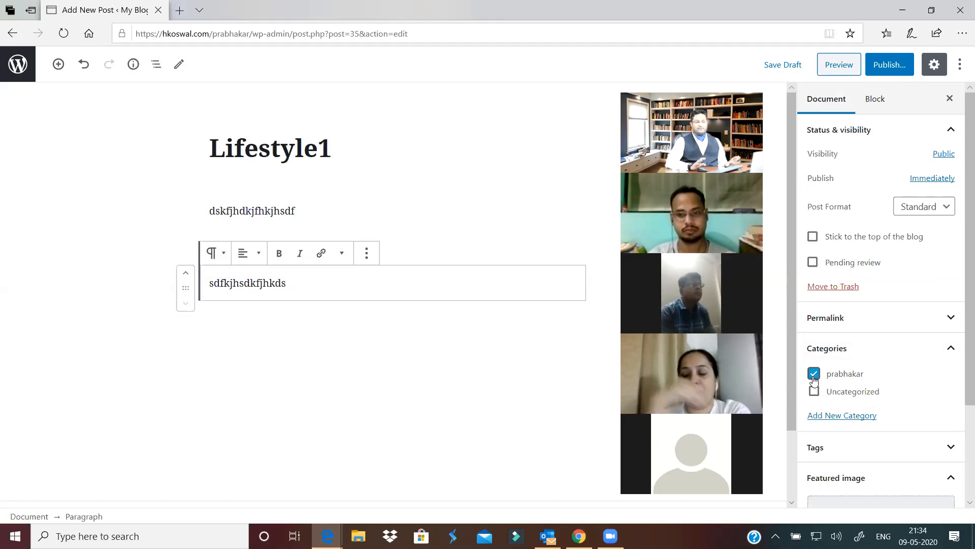
left_click(813, 376)
left_click(843, 421)
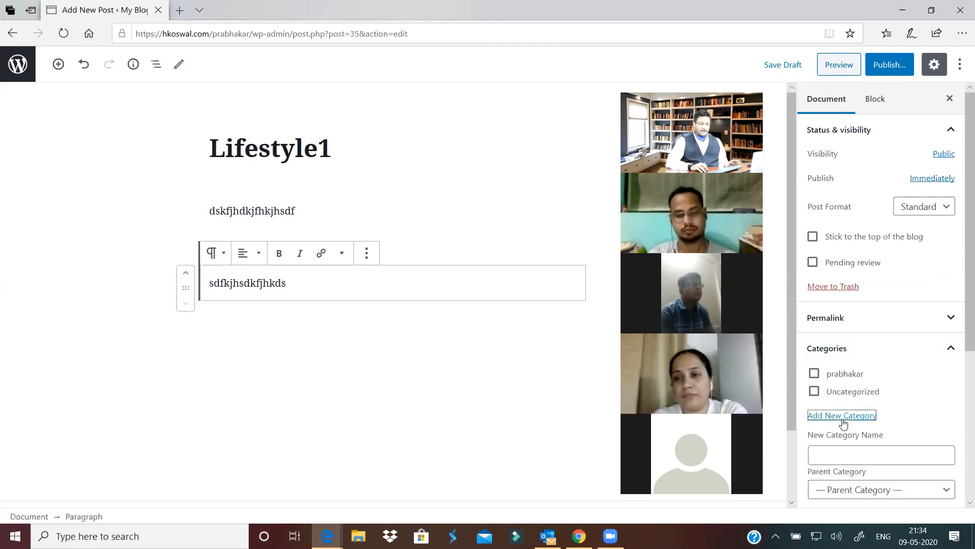
left_click(860, 460)
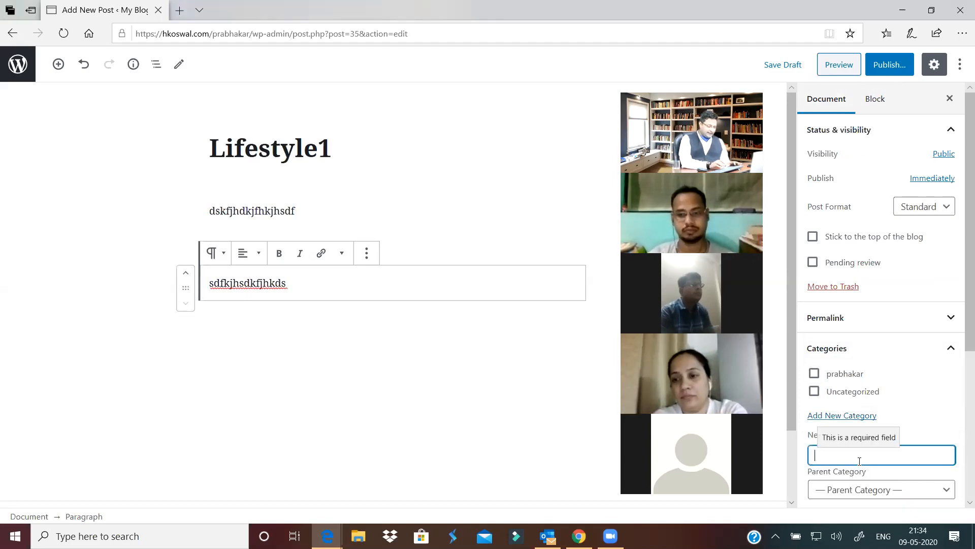
type("lifestyle")
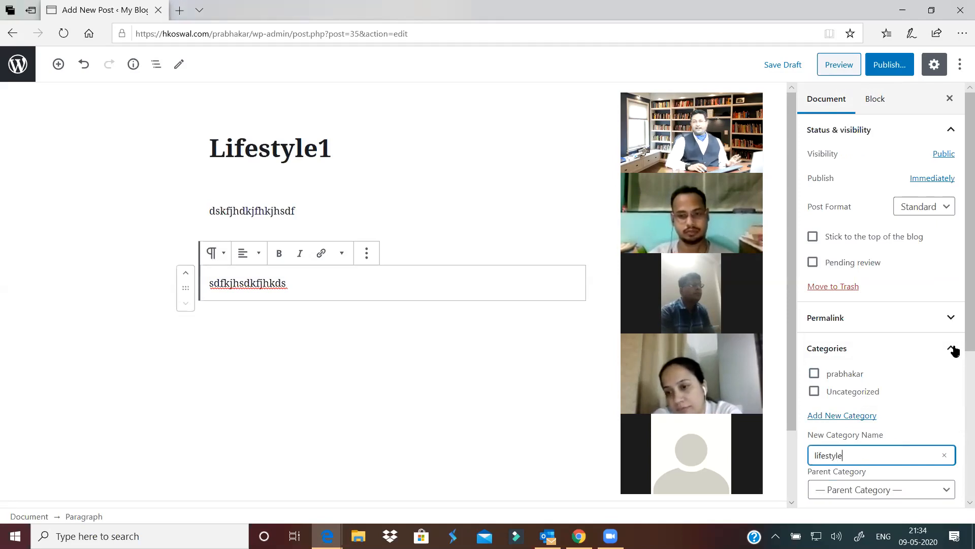
scroll(934, 365, "down", 1)
scroll(914, 386, "down", 1)
left_click(854, 414)
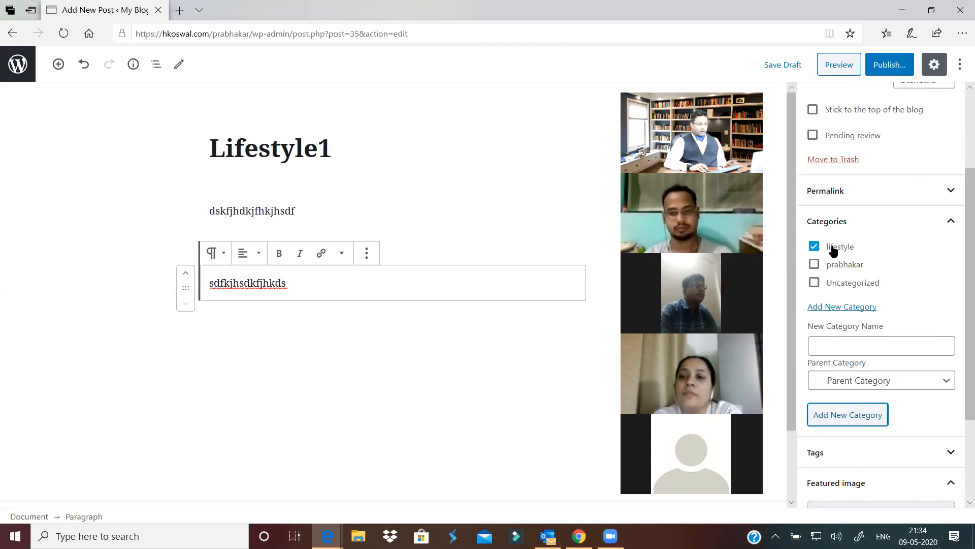
Set yogazoom.jpg from the media library as the featured image of the Lifestyle1 post.
scroll(832, 250, "up", 3)
scroll(869, 304, "down", 5)
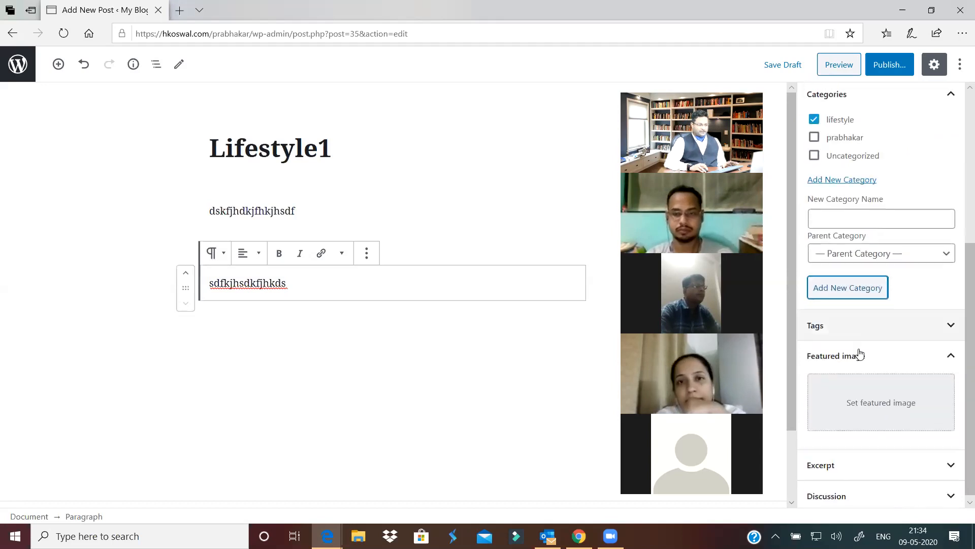
left_click(874, 403)
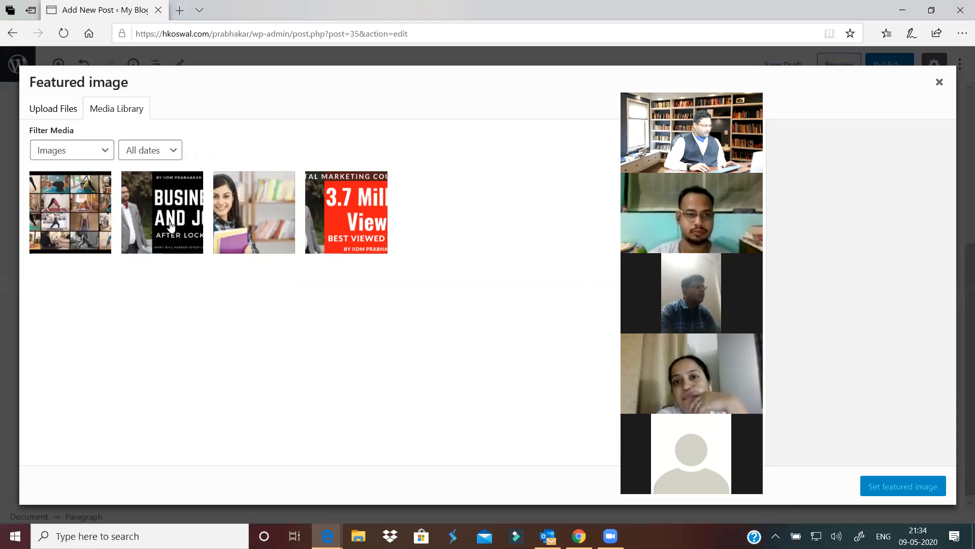
left_click(95, 233)
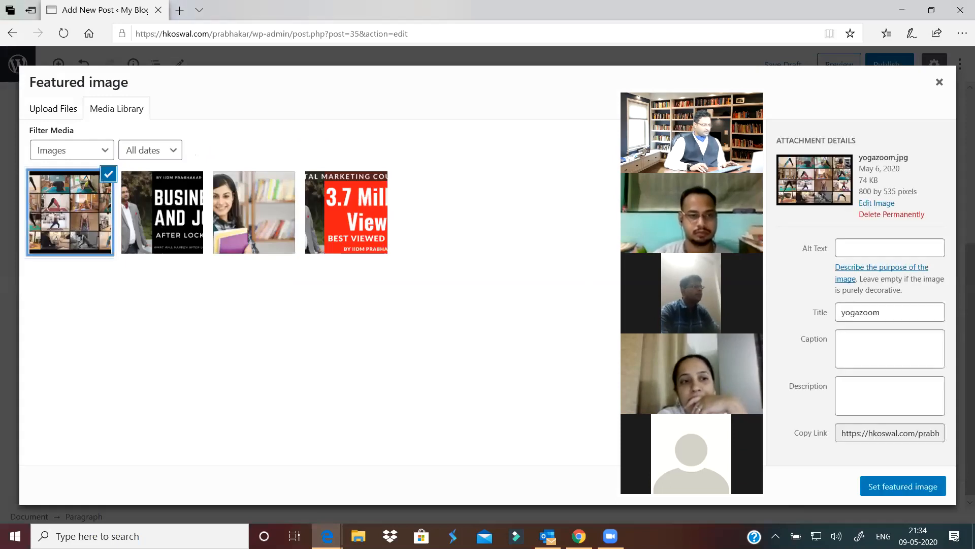
left_click(901, 491)
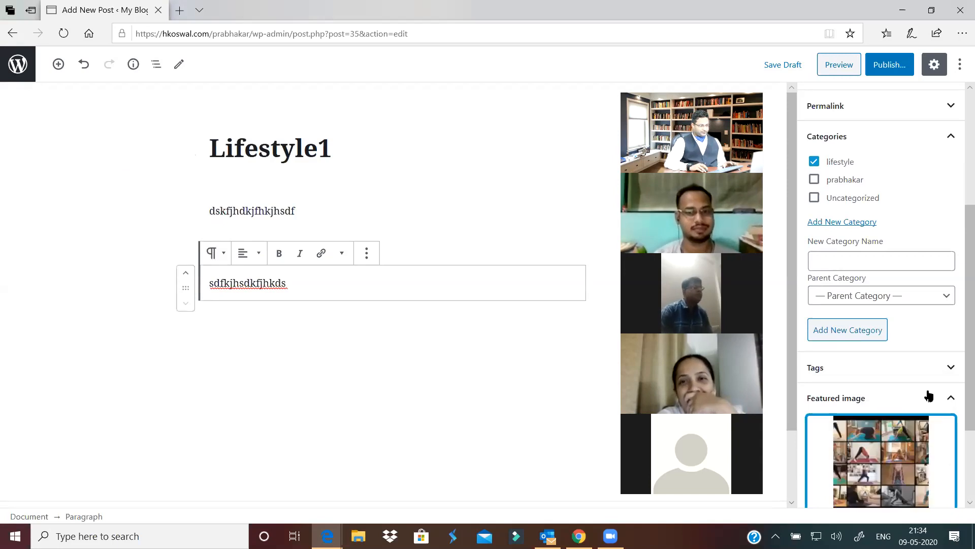
Publish the Lifestyle1 post with public visibility, immediately.
scroll(901, 404, "down", 3)
scroll(878, 392, "up", 6)
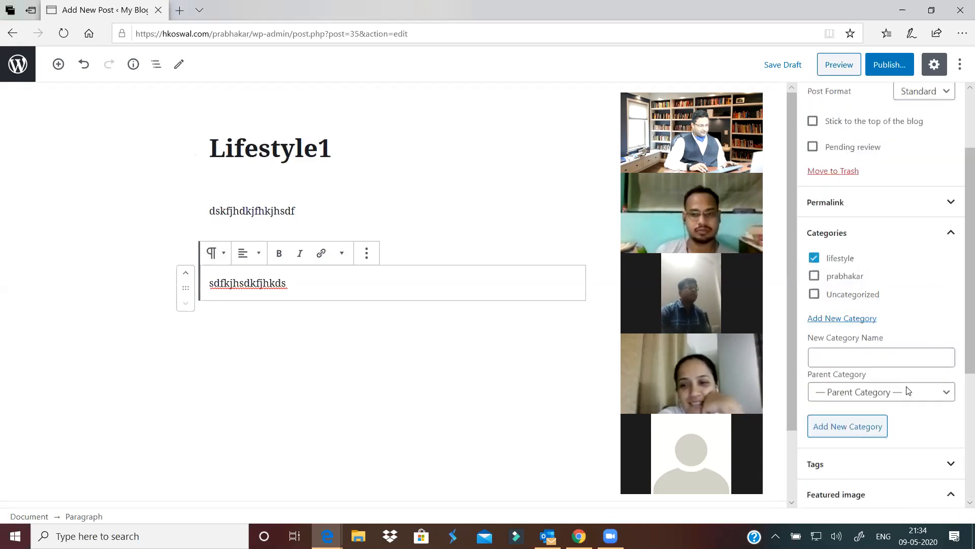
left_click(897, 65)
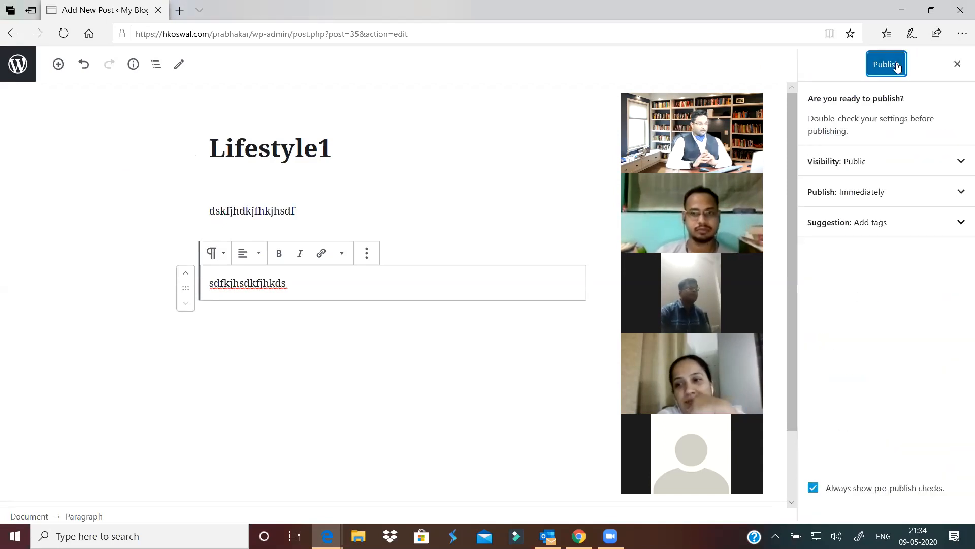
left_click(897, 65)
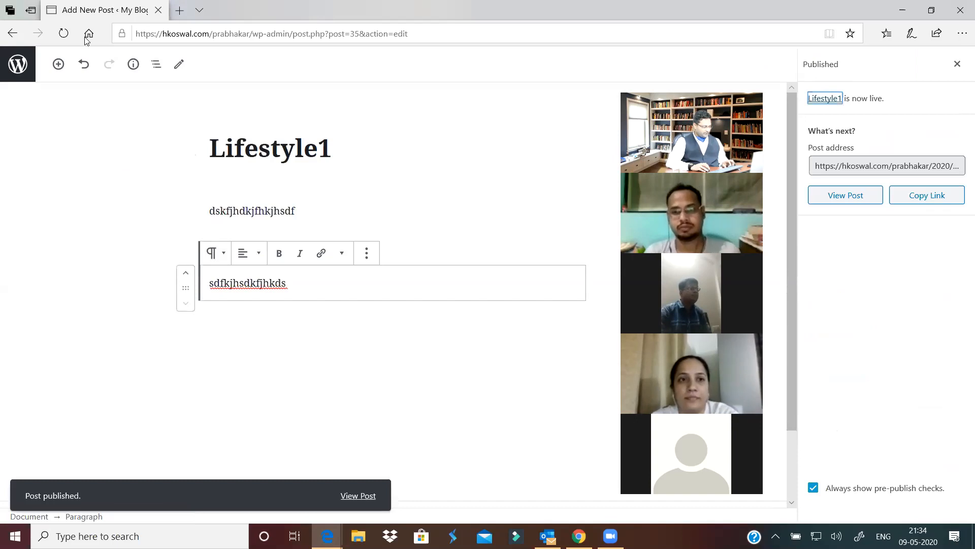
Copy the blog's base address without the wp-admin part and open a new InPrivate window.
left_click(256, 34)
left_click_drag(252, 34, 120, 43)
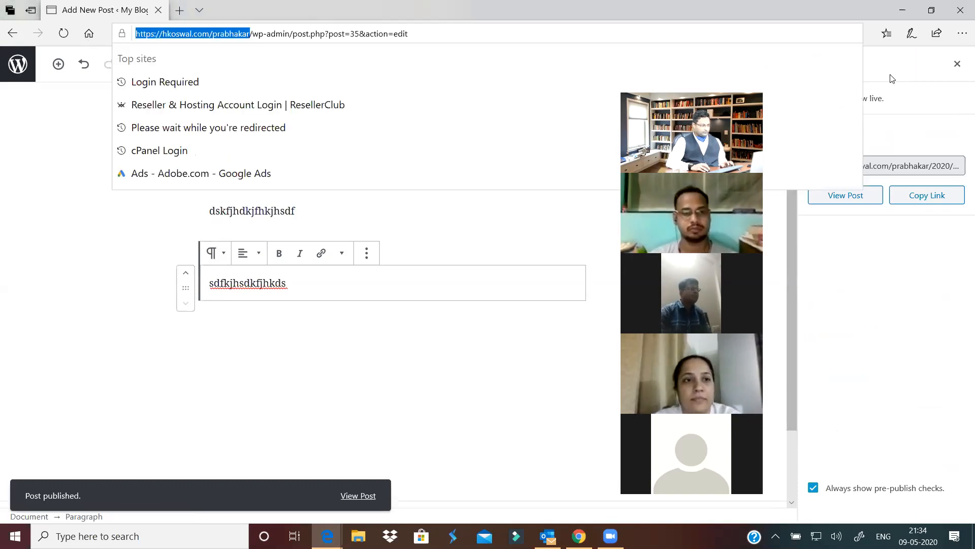
left_click(962, 34)
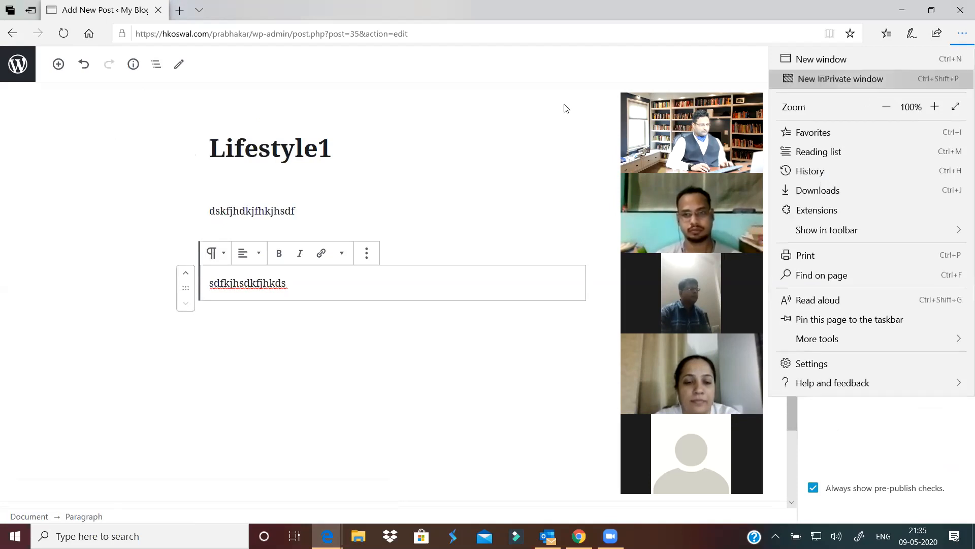
left_click(962, 35)
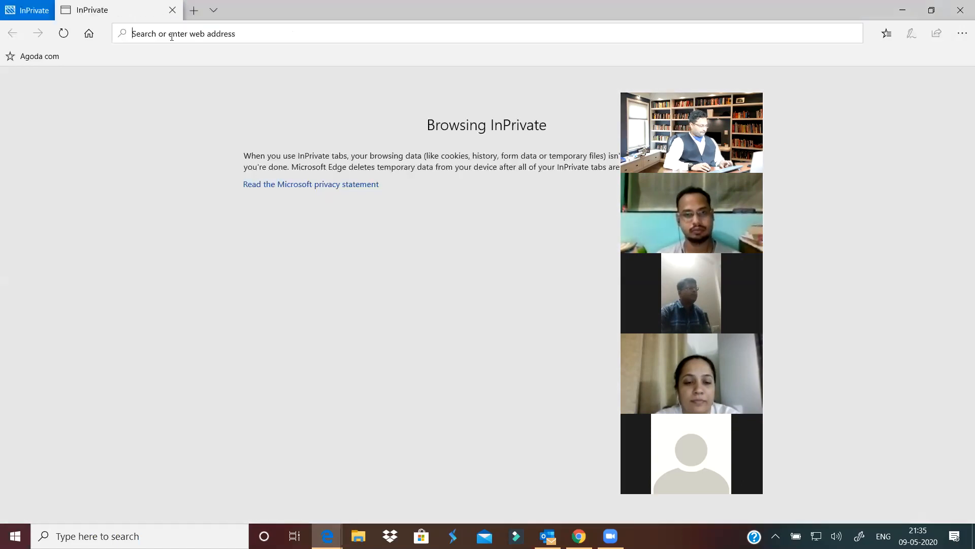
Load the blog's wp-login.php page in the InPrivate window, and go from there to the blog's home page.
type("https://hkpswal.com/prabhakar/wp-login.php")
key("Return")
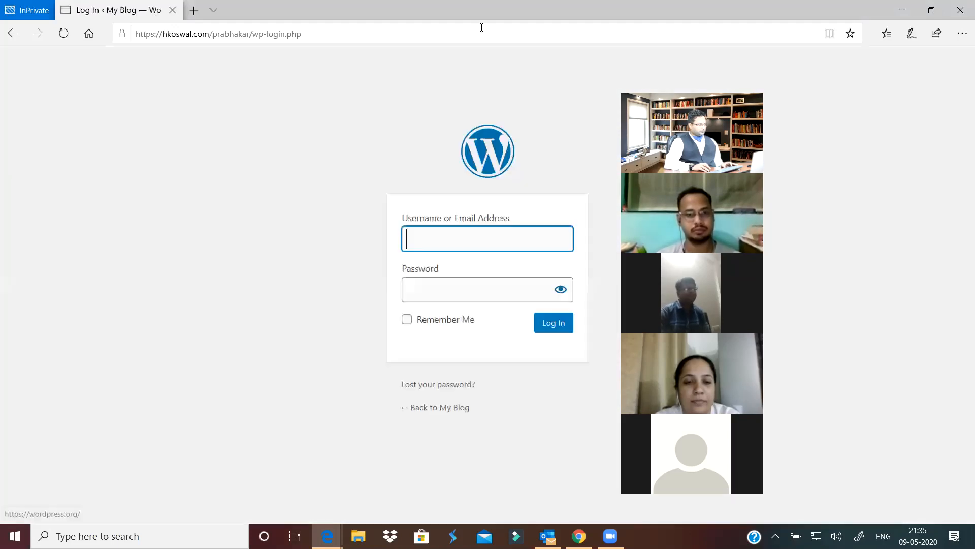
left_click(485, 27)
key("Return")
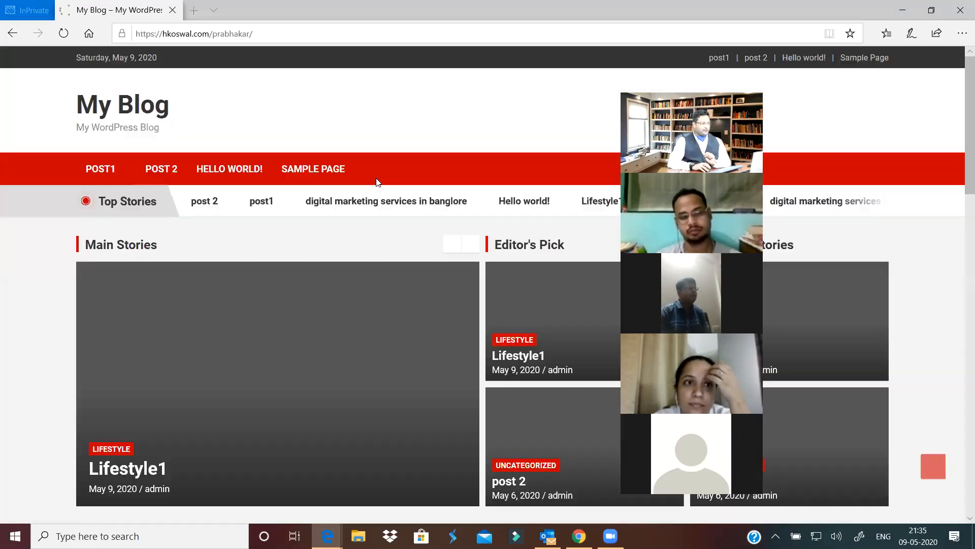
Reload the blog's home page, open the Lifestyle1 post from Editor's Pick and examine its address.
left_click(64, 33)
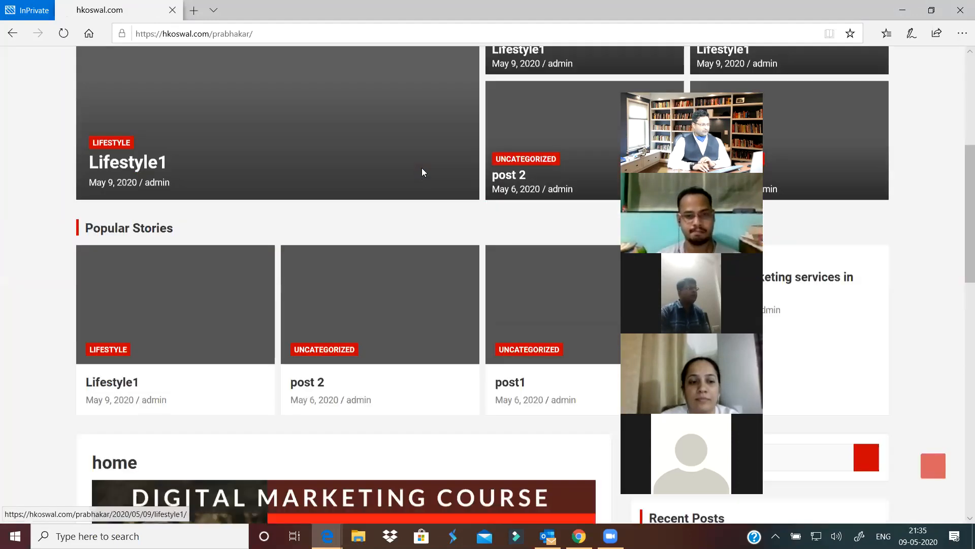
scroll(422, 172, "down", 4)
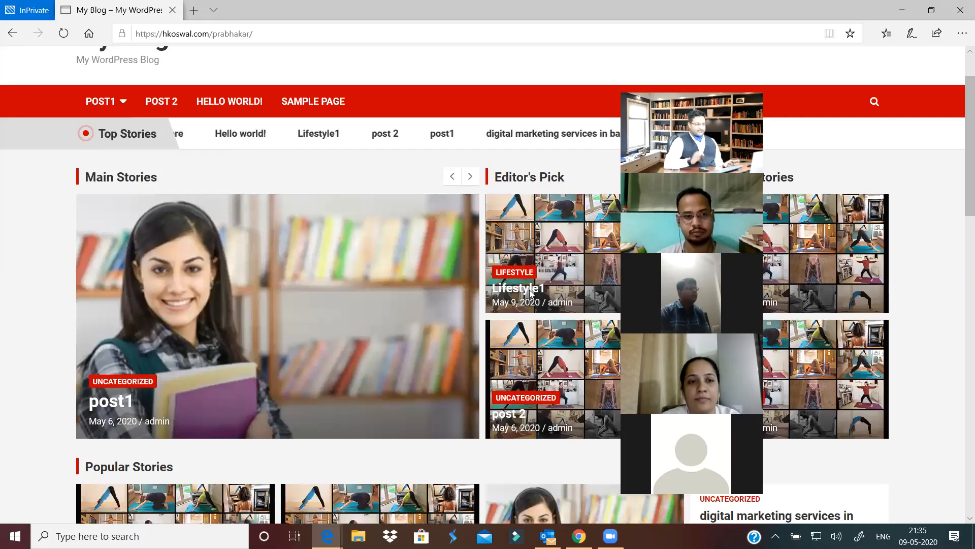
left_click(530, 293)
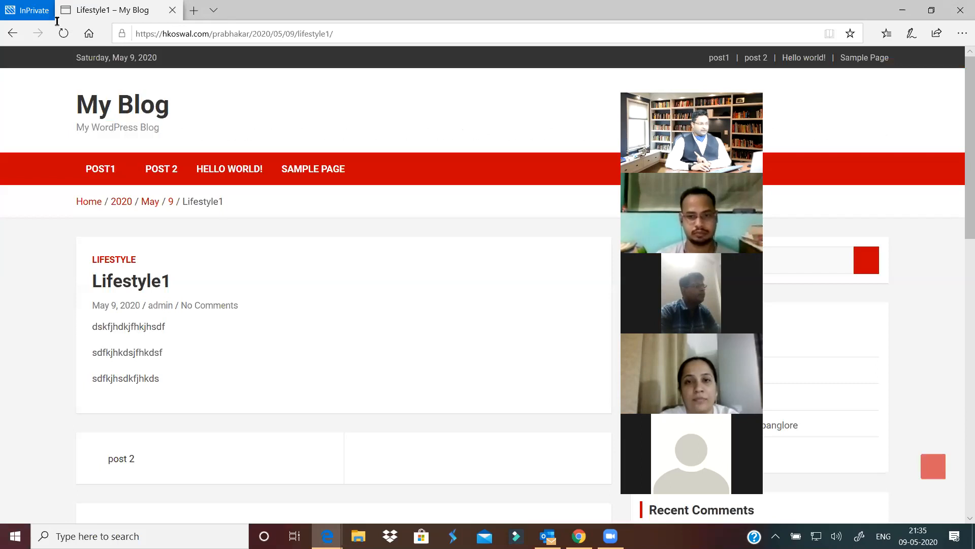
left_click(337, 35)
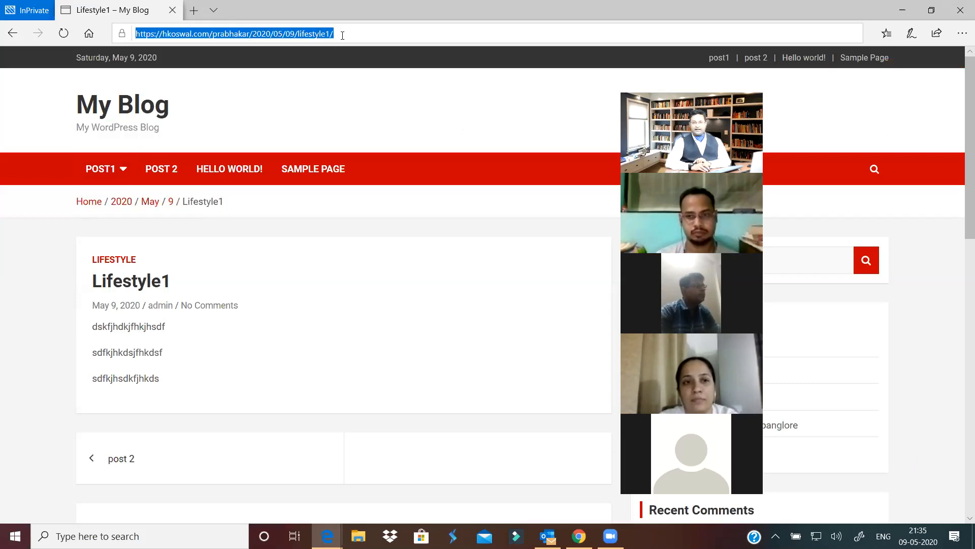
key("Return")
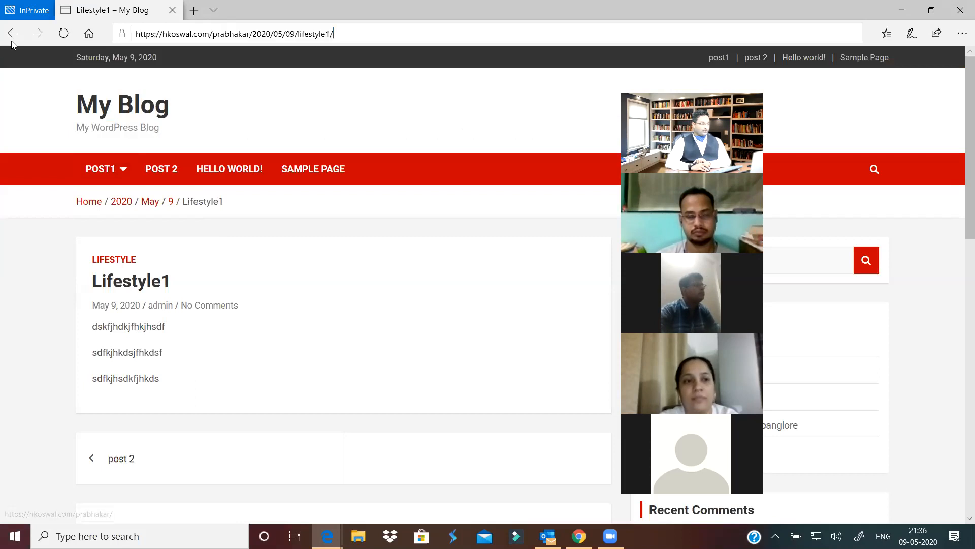
Return to the home page, open the lifestyle category page from the Popular Stories label and select its full address.
key("alt+Left")
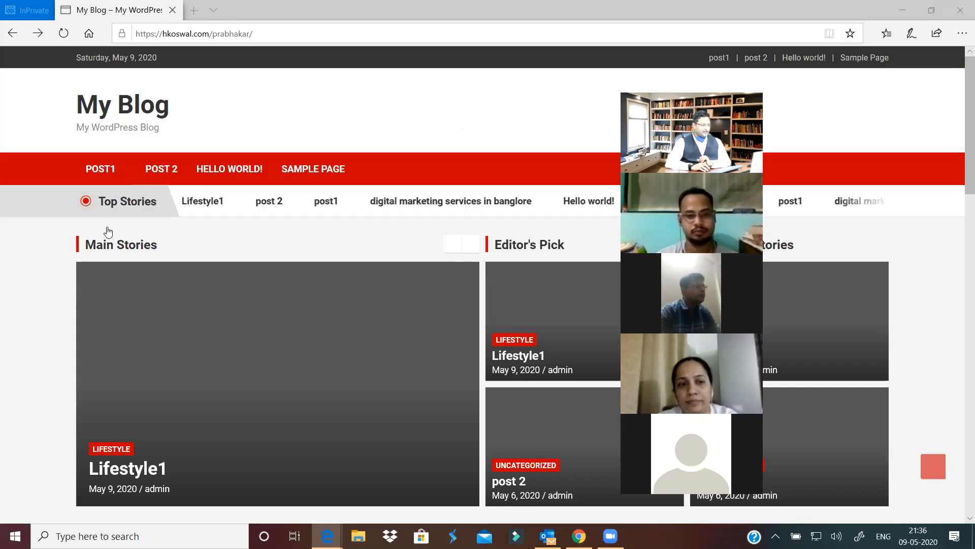
scroll(109, 230, "down", 8)
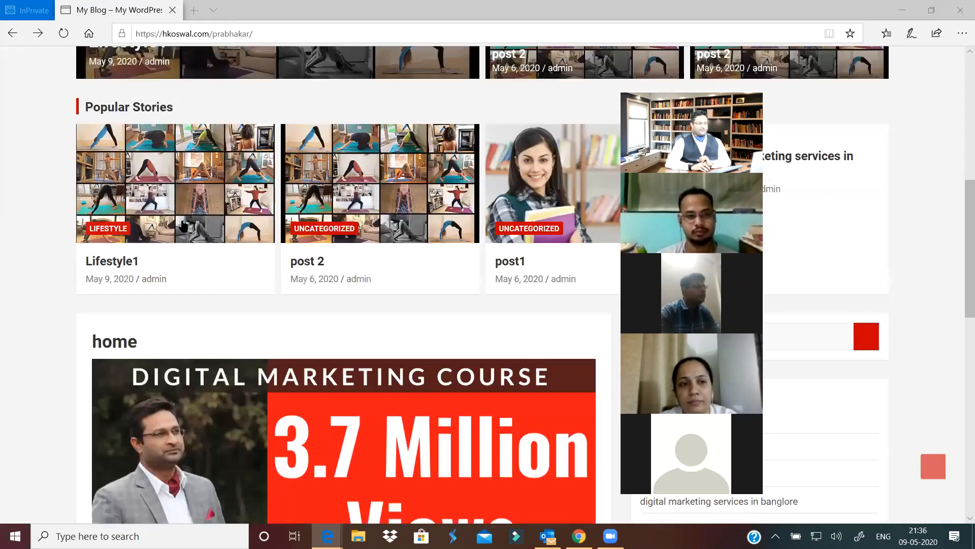
left_click(113, 231)
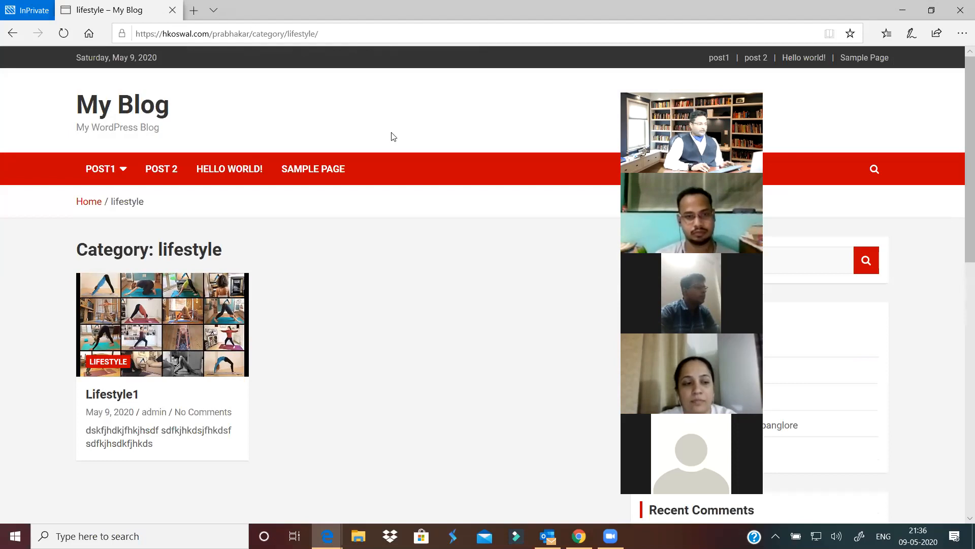
left_click_drag(334, 36, 115, 38)
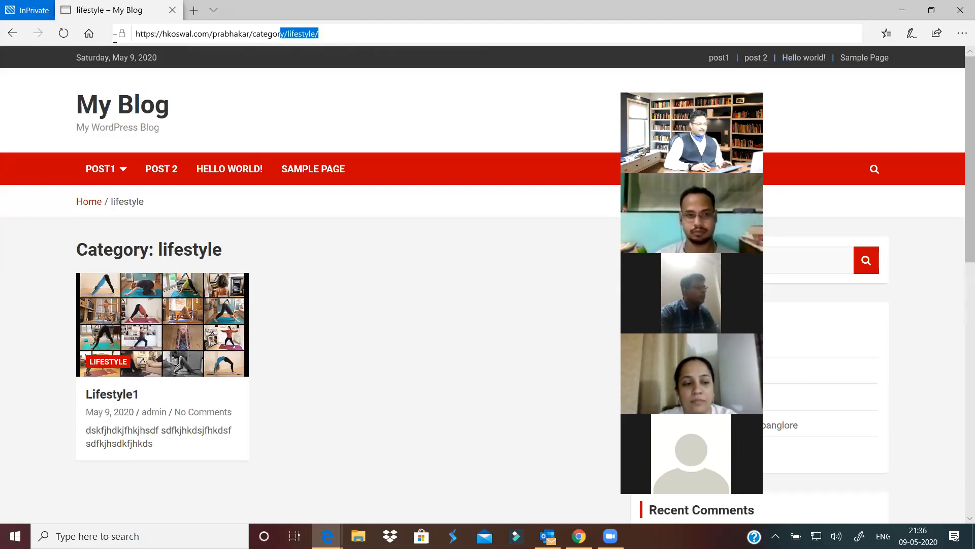
key("ctrl+a")
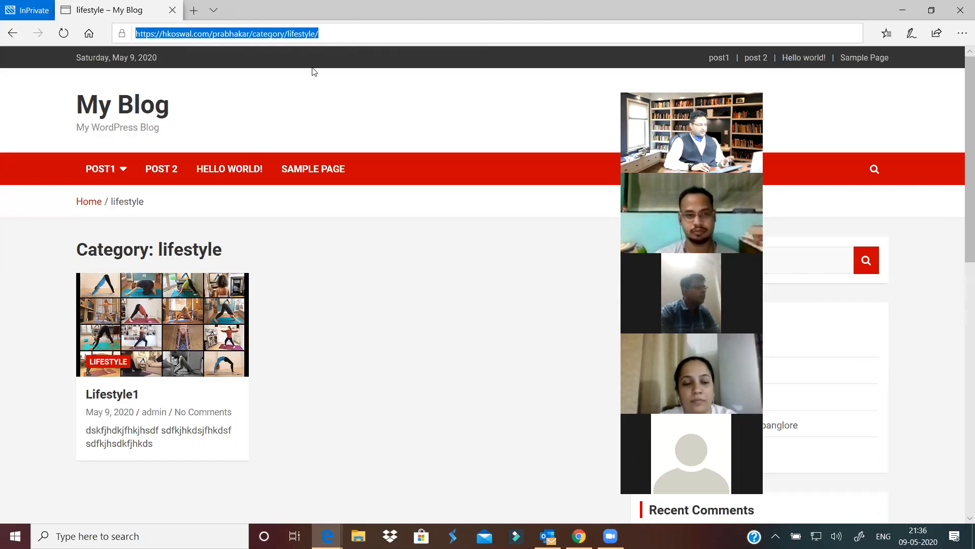
Return to the admin window's posts list and add a new post titled "lifestyle 2 +" followed by the personal-name category's name.
left_click(899, 11)
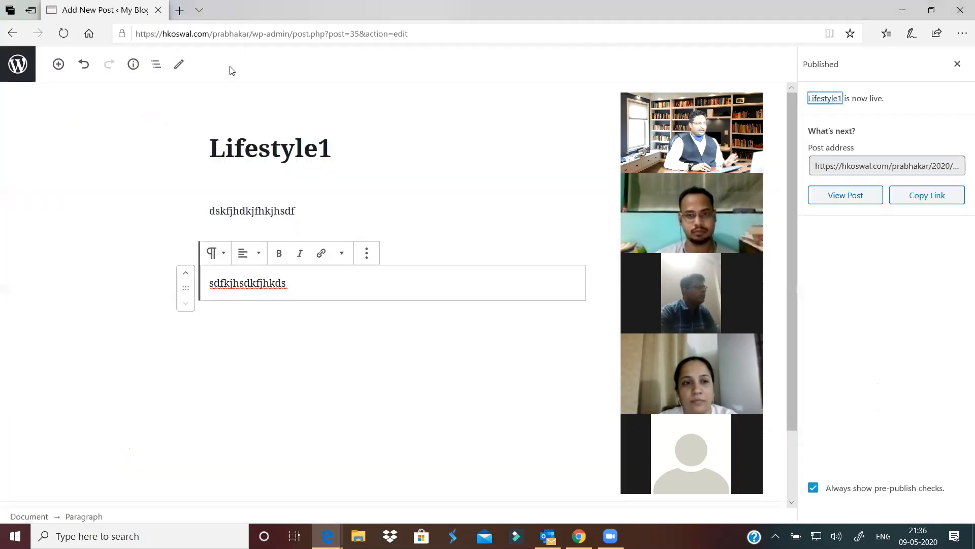
left_click(21, 71)
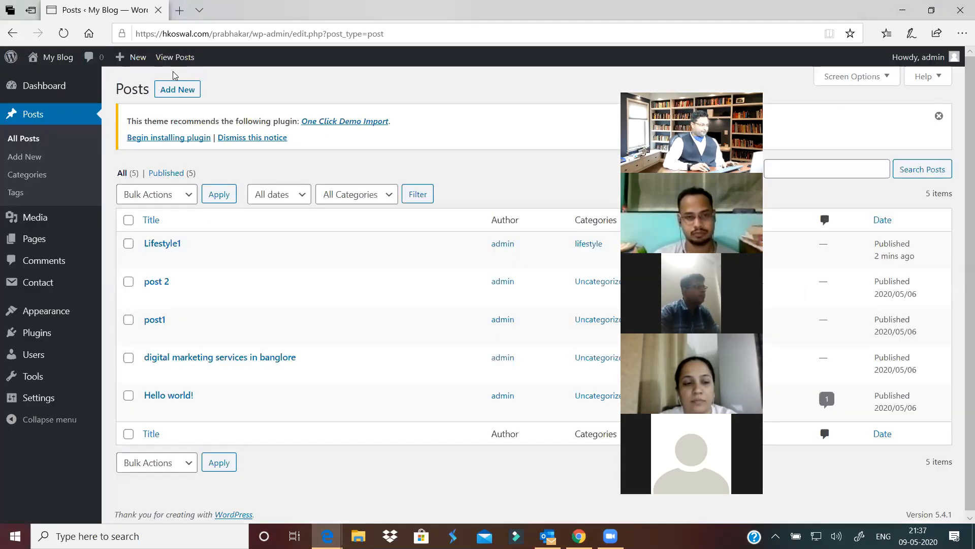
left_click(179, 90)
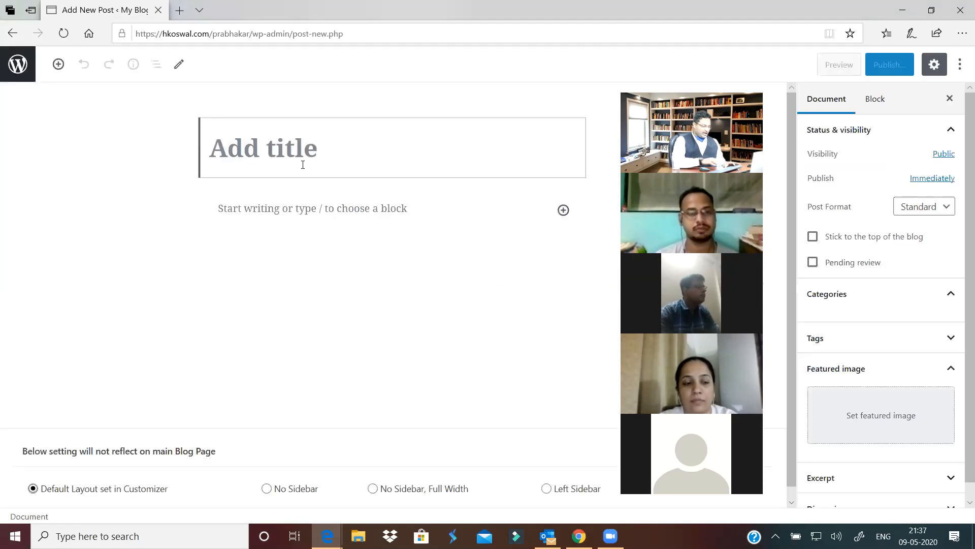
type("life")
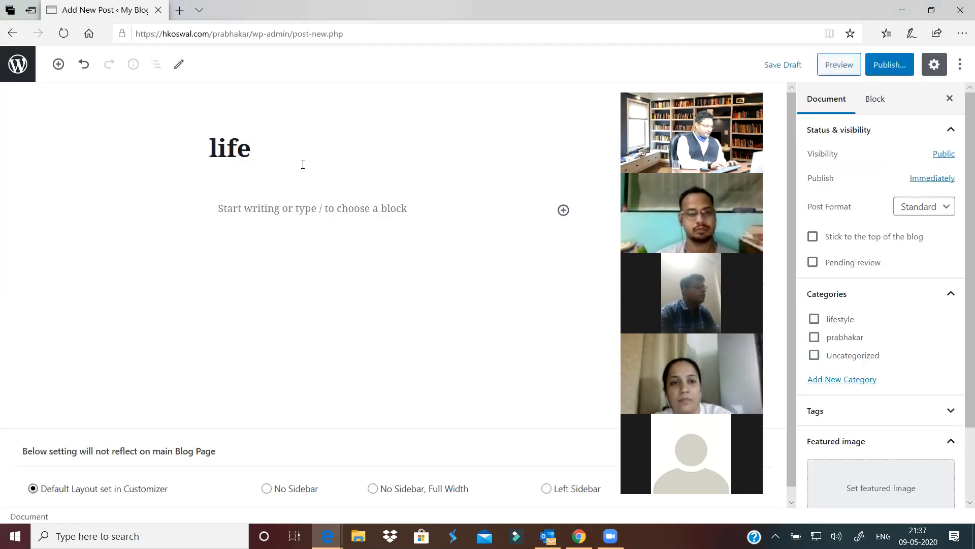
type("style 2")
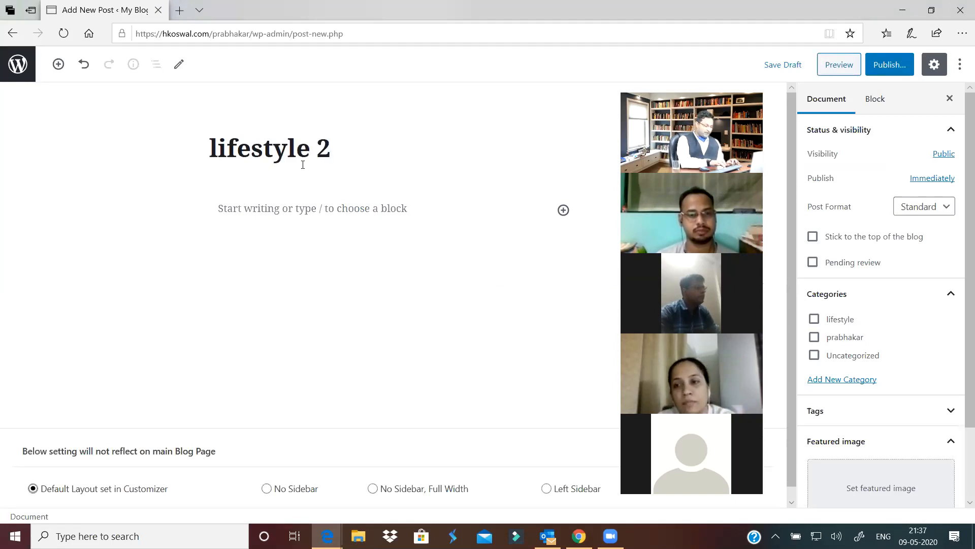
type(" + prabhakar")
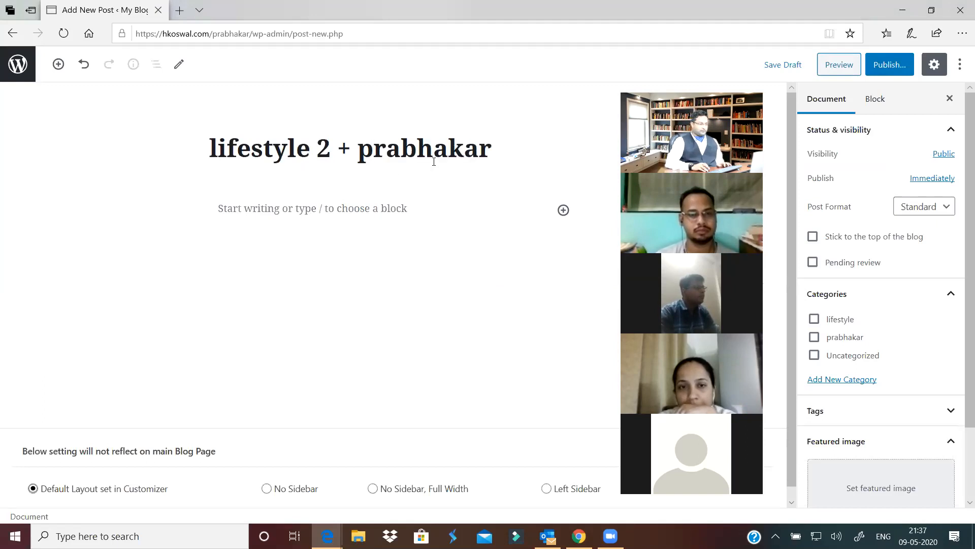
key("ctrl+shift+Left")
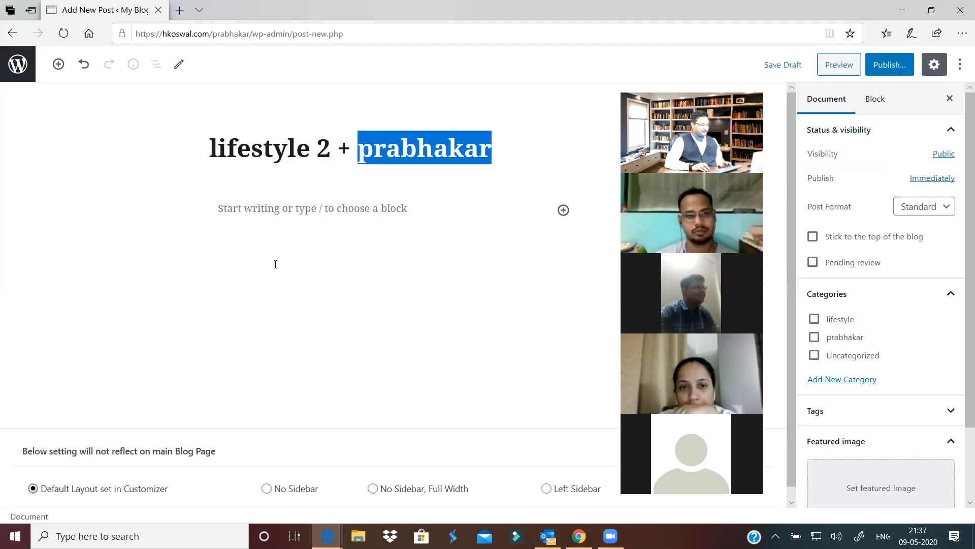
Fill the new post's body paragraph with a copy of its title text.
left_click(343, 209)
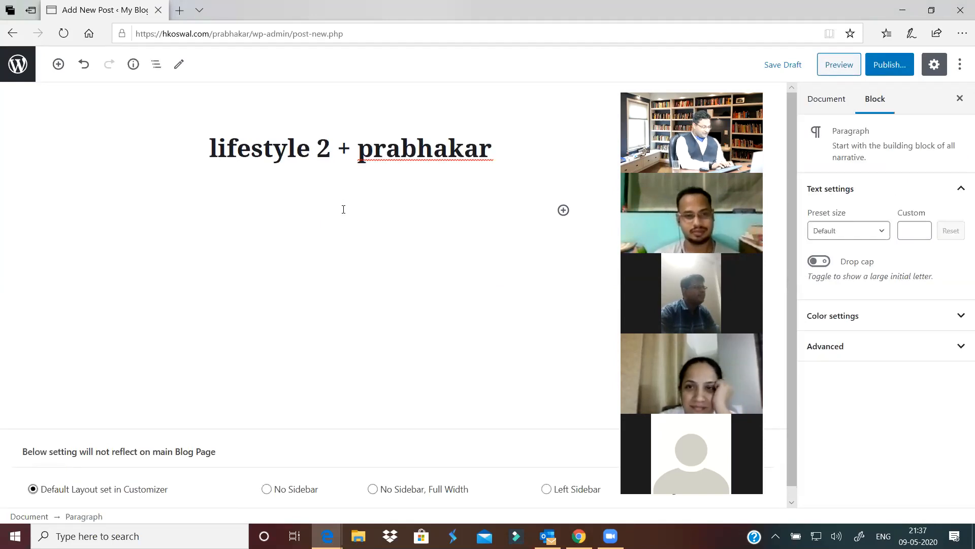
type("life")
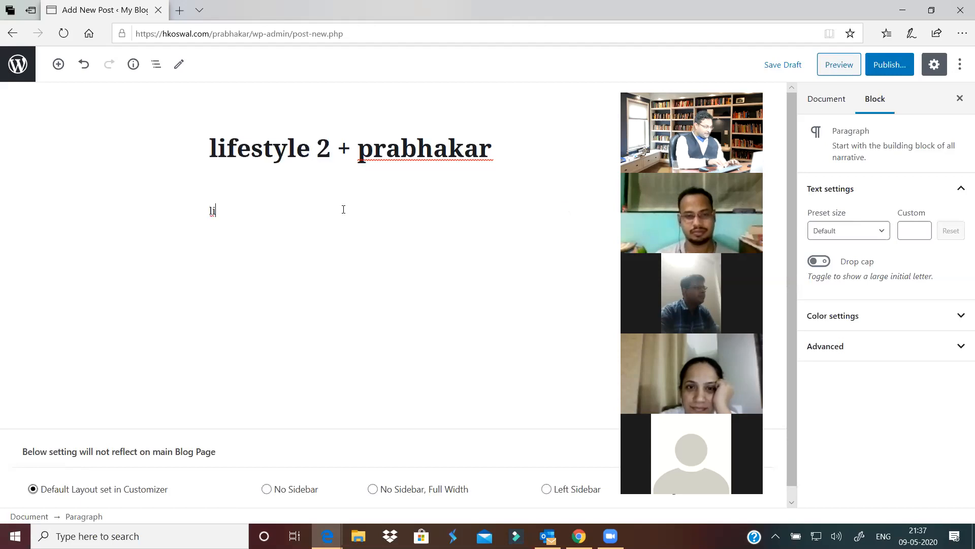
triple_click(385, 145)
key("ctrl+c")
double_click(316, 212)
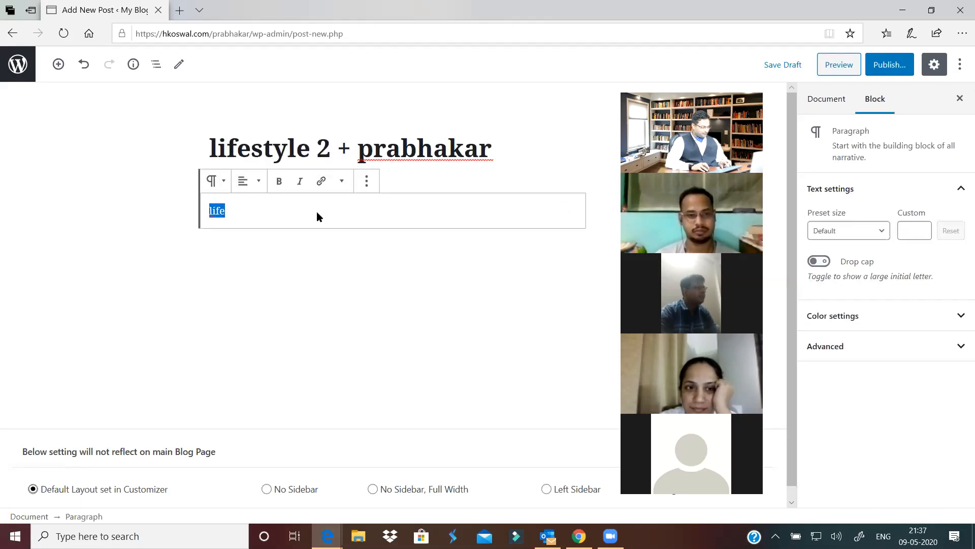
key("ctrl+v")
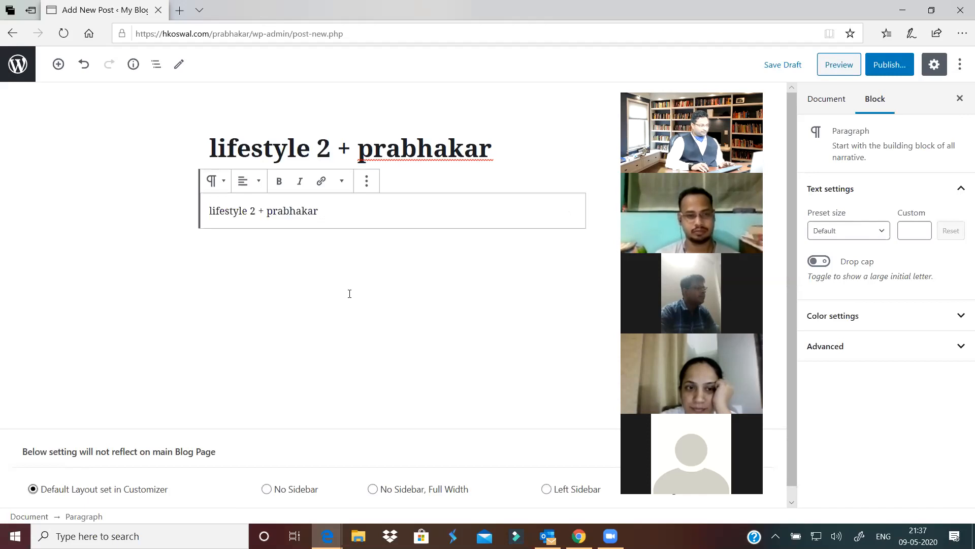
Assign the post to both the lifestyle category and the personal-name category, and publish it.
left_click(834, 99)
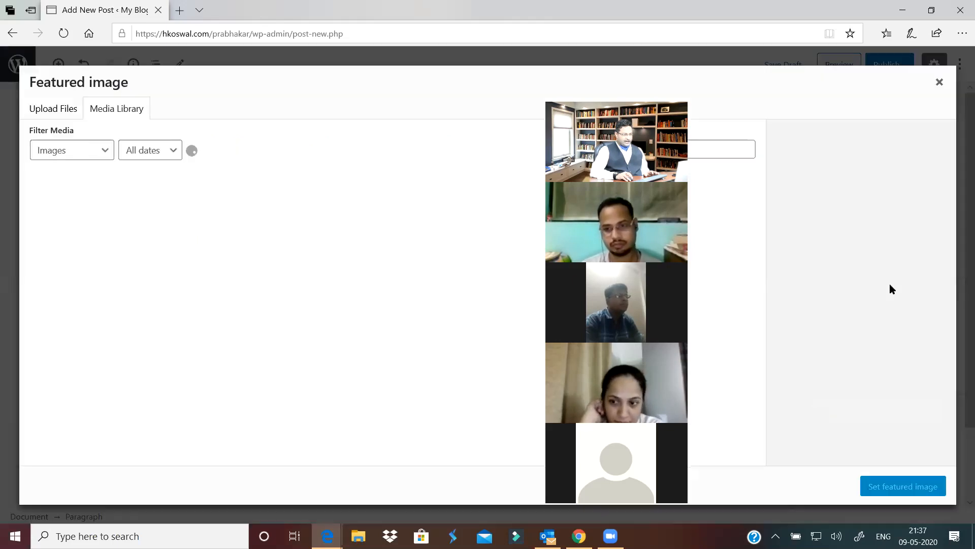
left_click(934, 90)
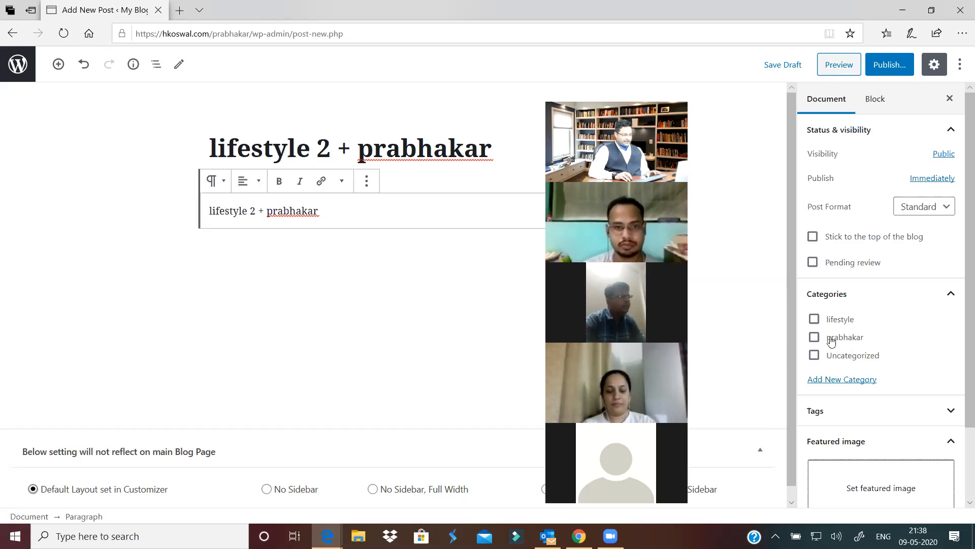
left_click(814, 319)
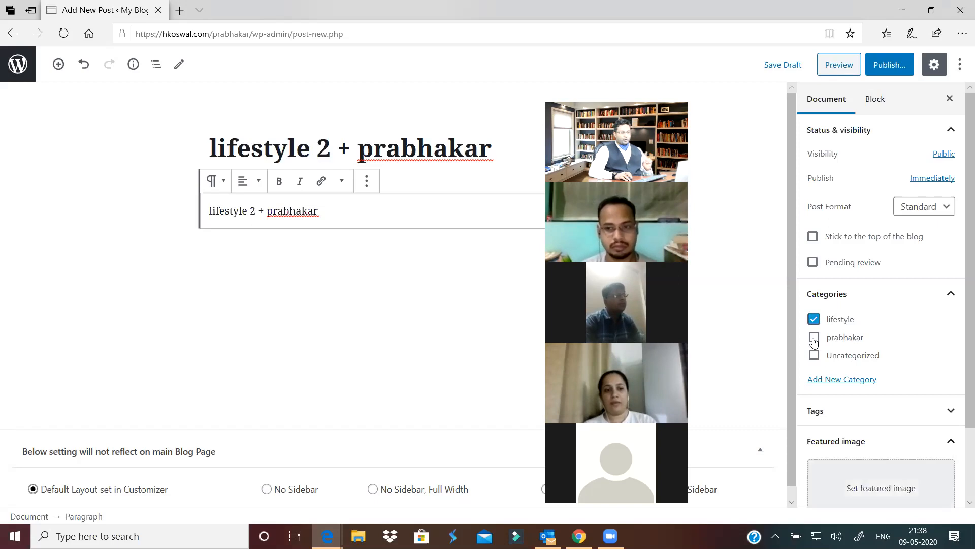
left_click(814, 338)
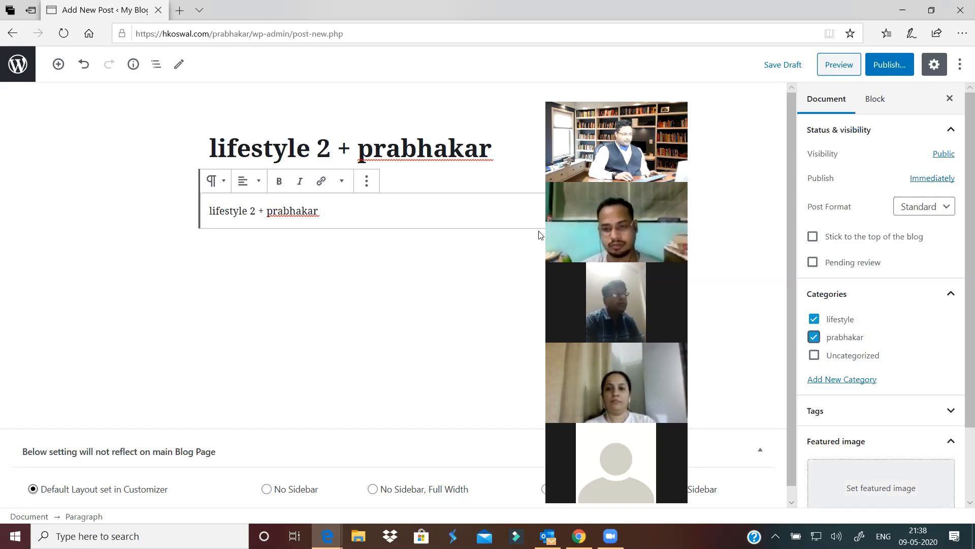
left_click(890, 65)
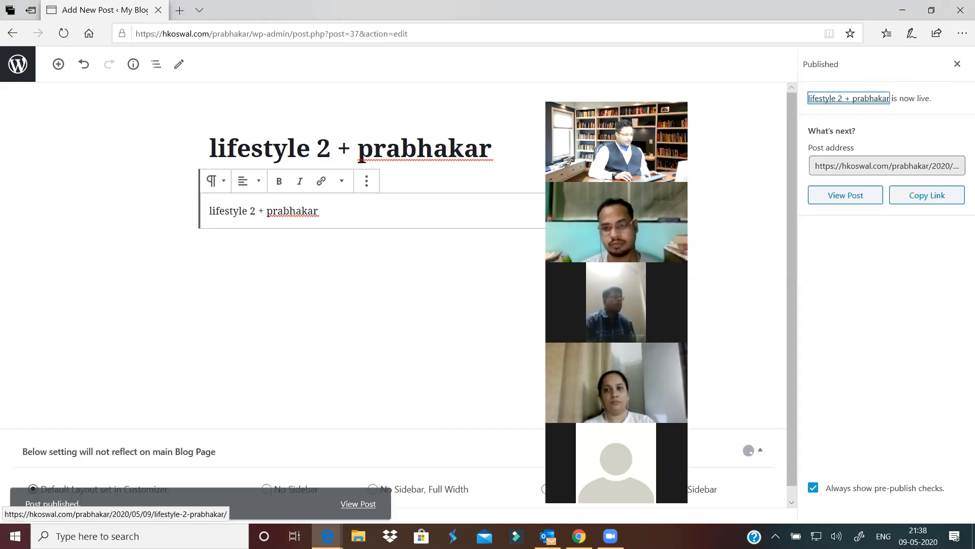
Reload the lifestyle category page in the InPrivate window, and open the personal-name category from the new post's labels.
key("alt+Tab")
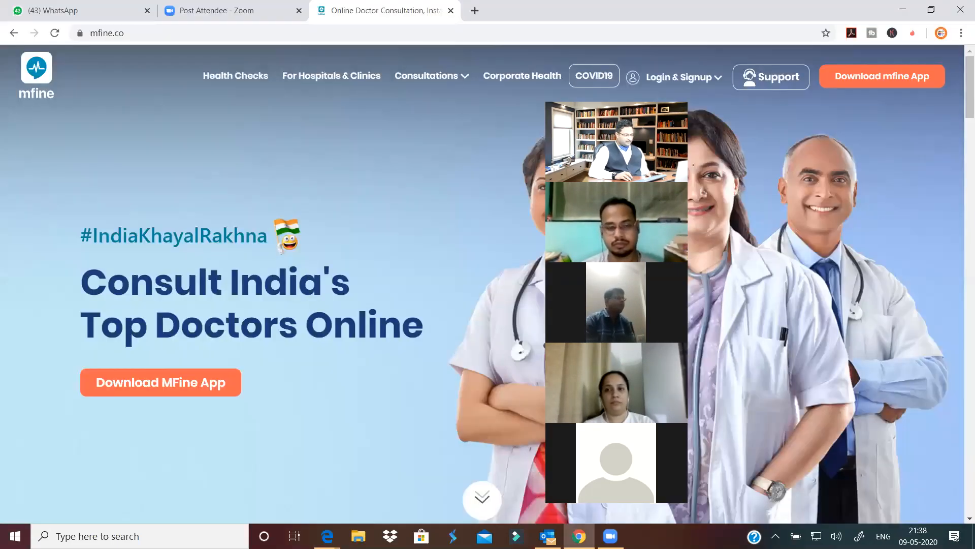
mouse_move(327, 536)
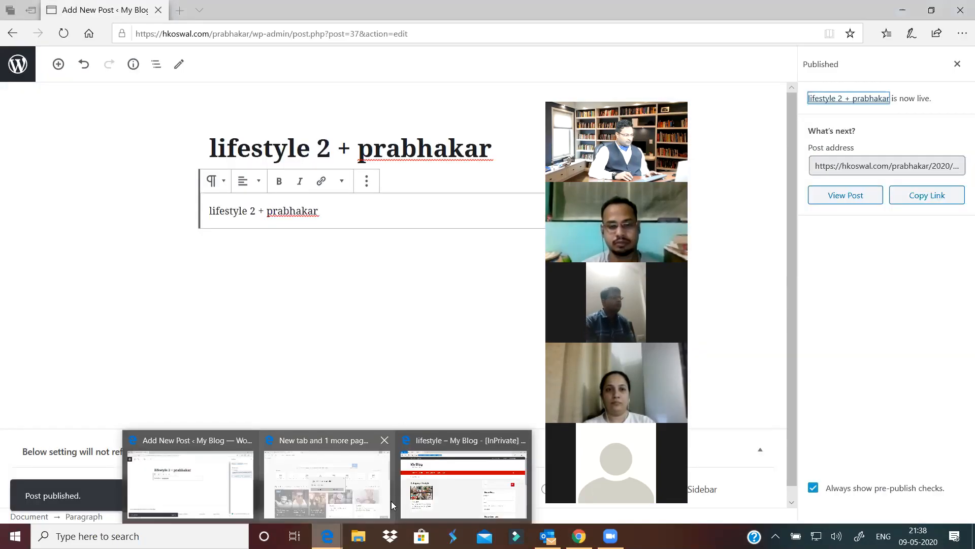
left_click(452, 496)
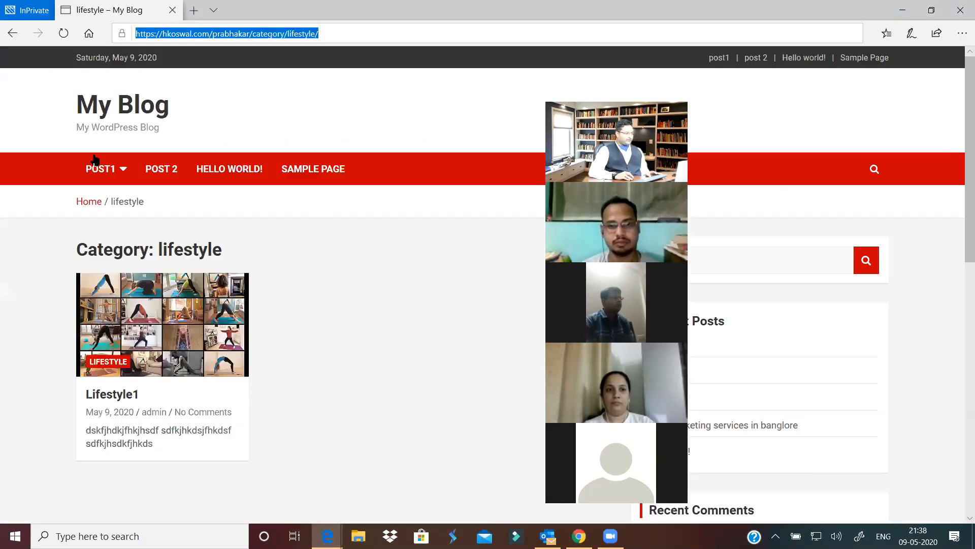
left_click(62, 34)
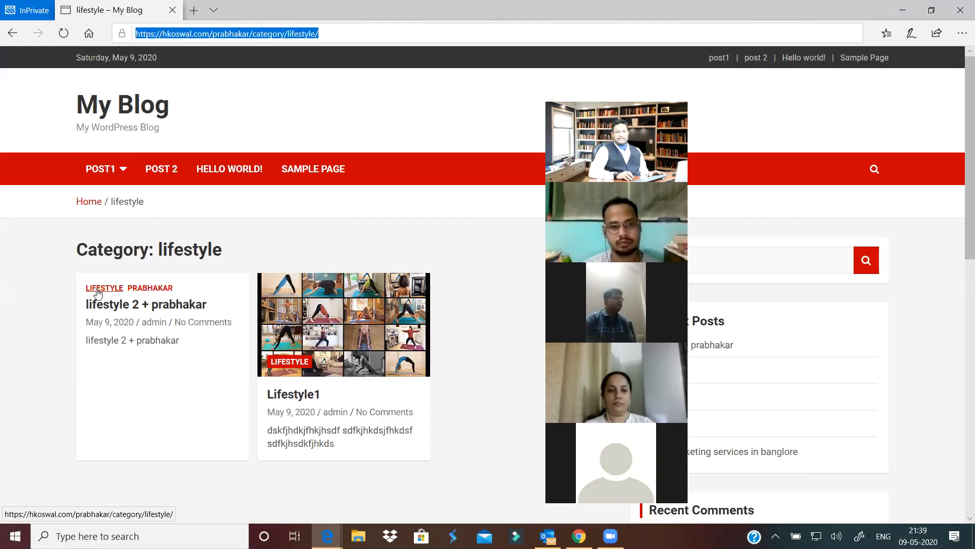
left_click(149, 290)
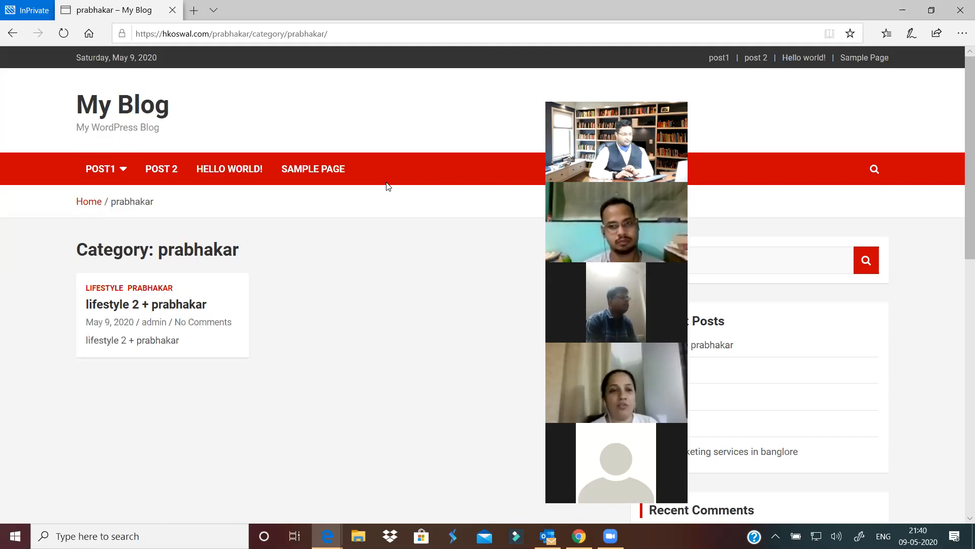
Return to the blog's home page, view the Lifestyle1 post, and go back home to examine the story sections.
left_click(82, 202)
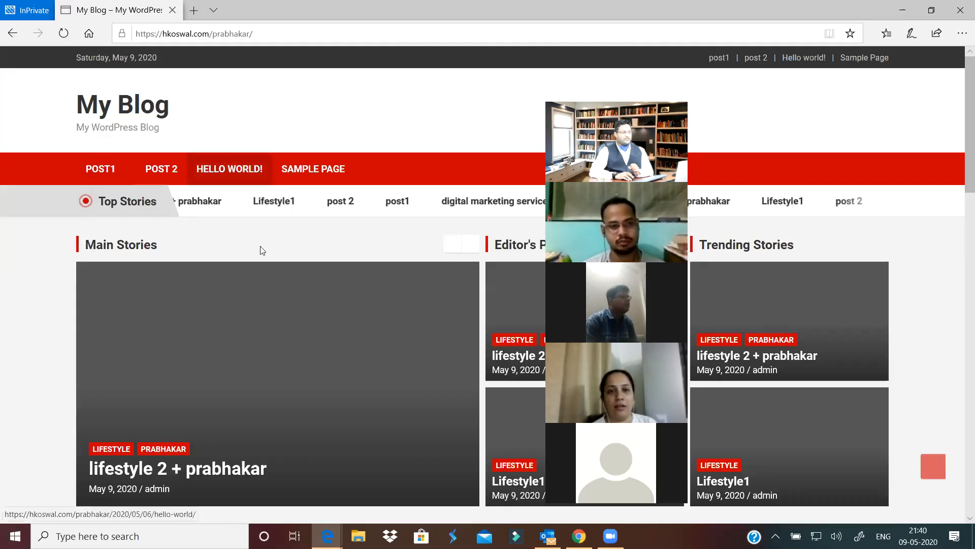
left_click(112, 452)
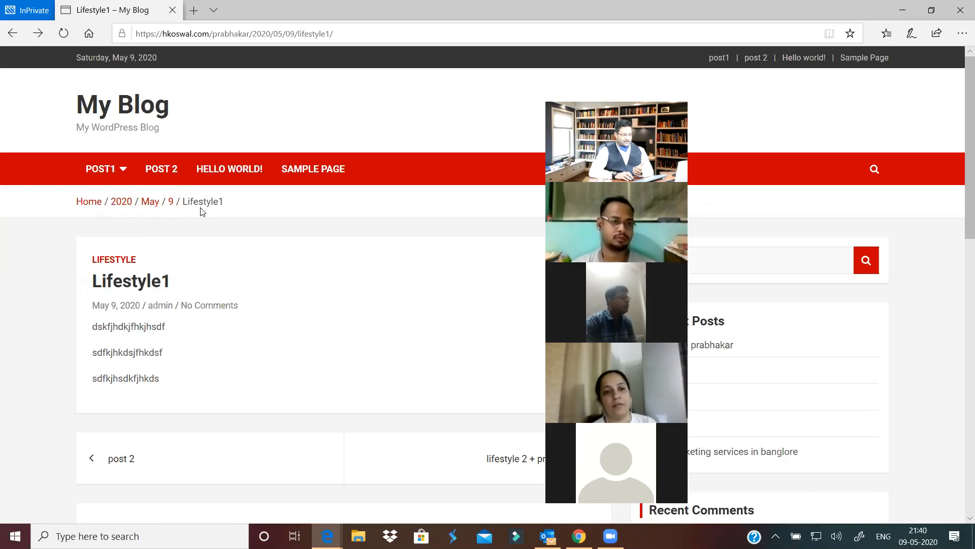
left_click(90, 205)
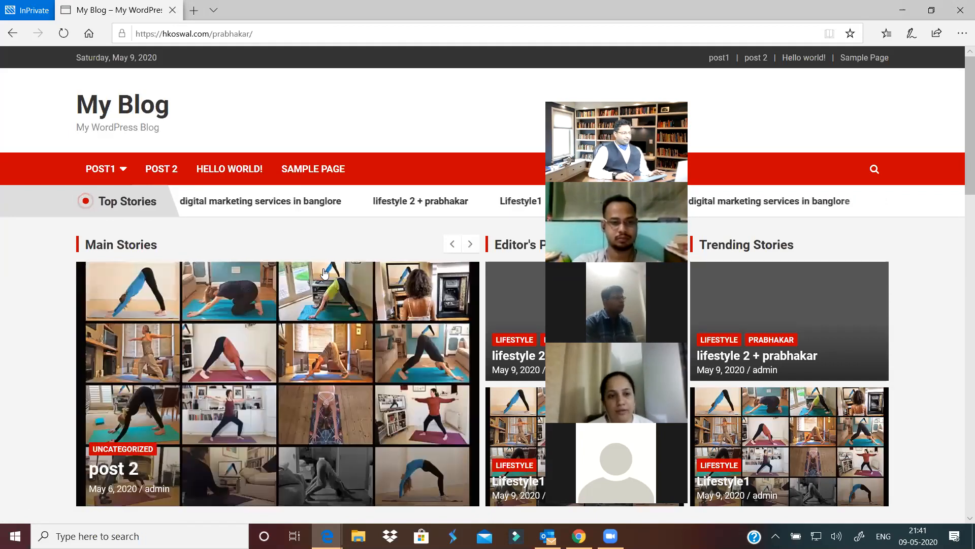
scroll(310, 288, "down", 2)
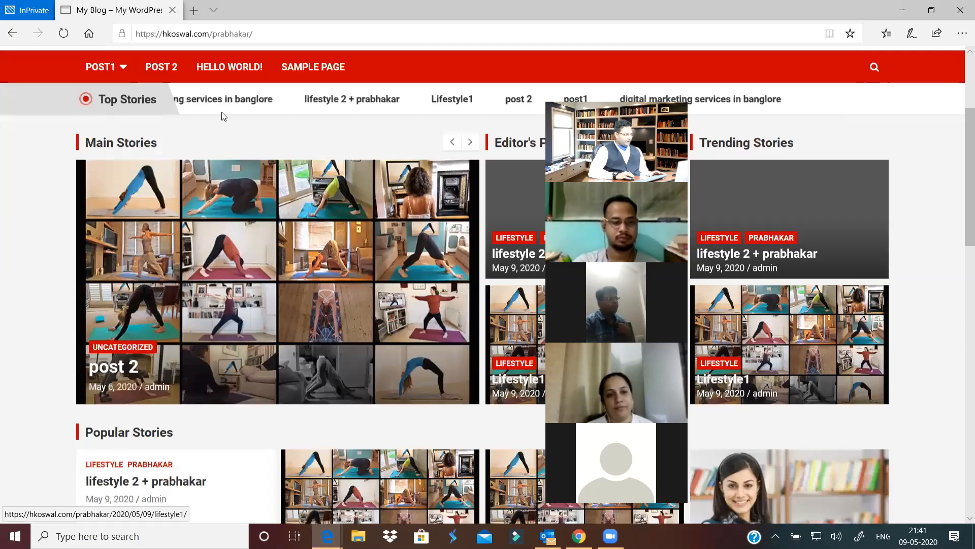
scroll(203, 135, "up", 2)
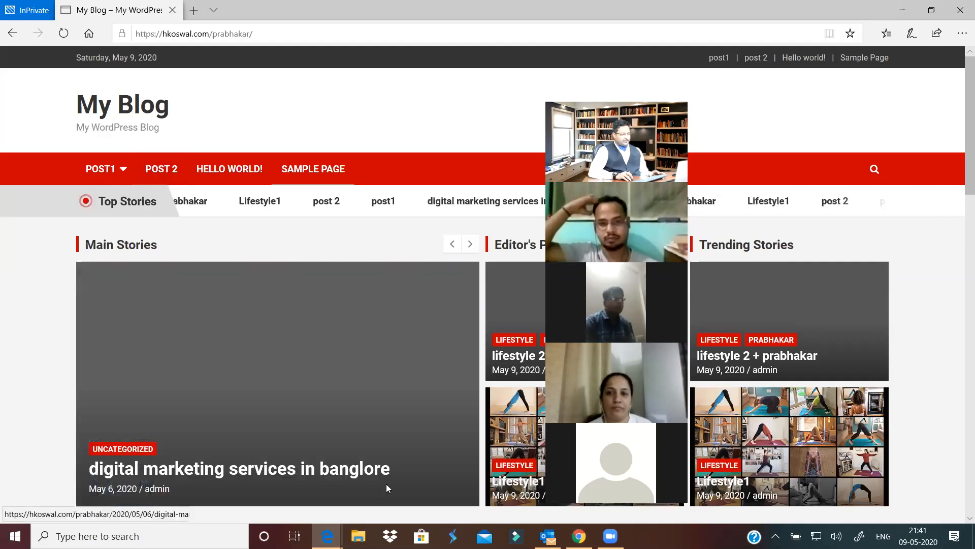
Return to the admin window, open the navigation menu editor and remove the post1 item from main_menu.
key("alt+Tab")
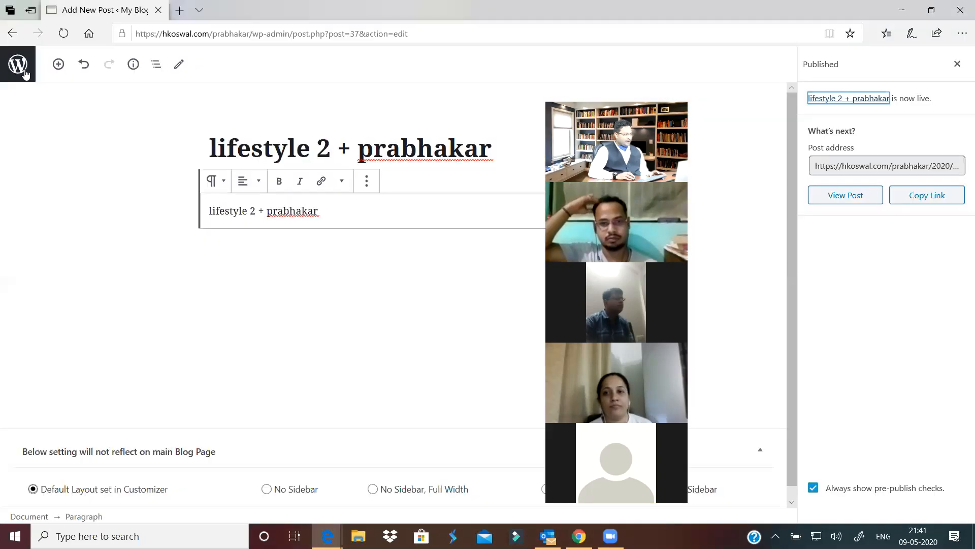
left_click(26, 73)
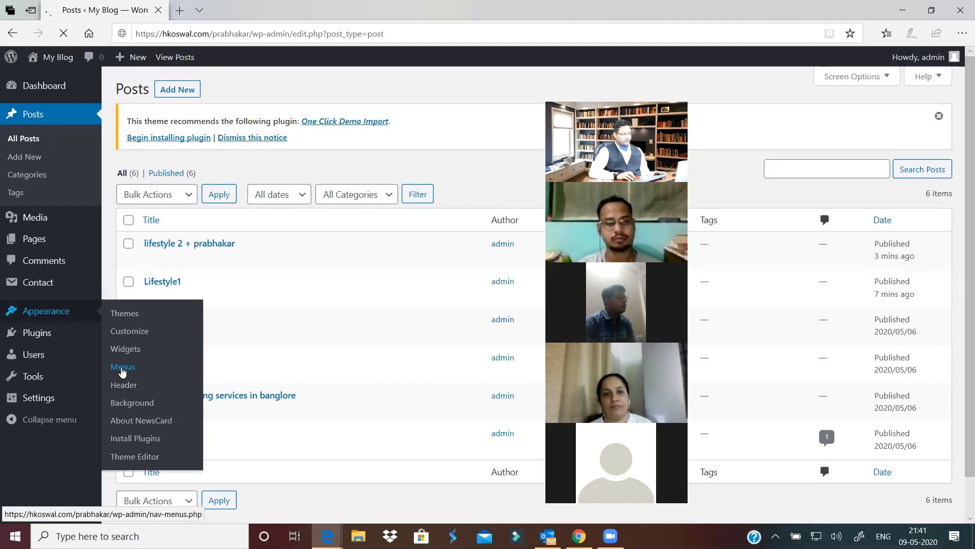
left_click(123, 367)
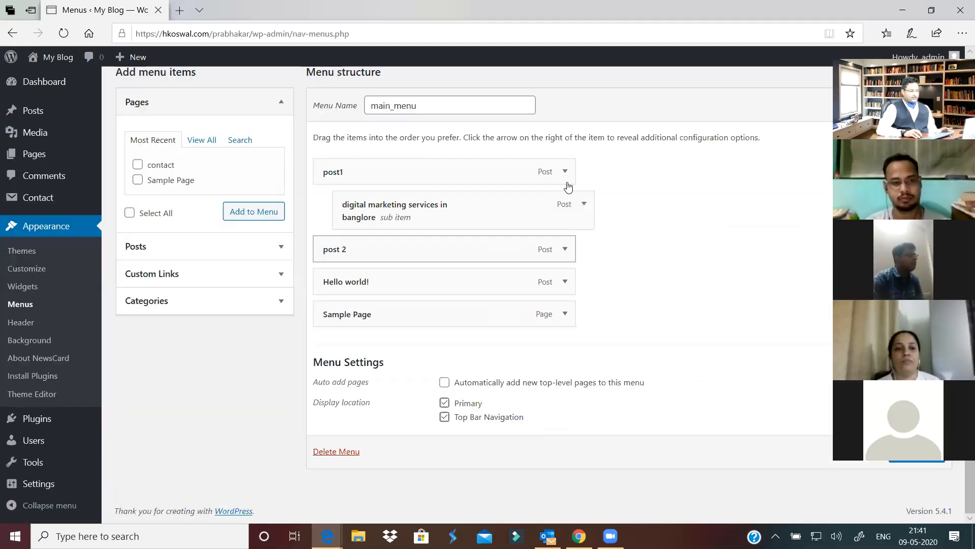
left_click(565, 171)
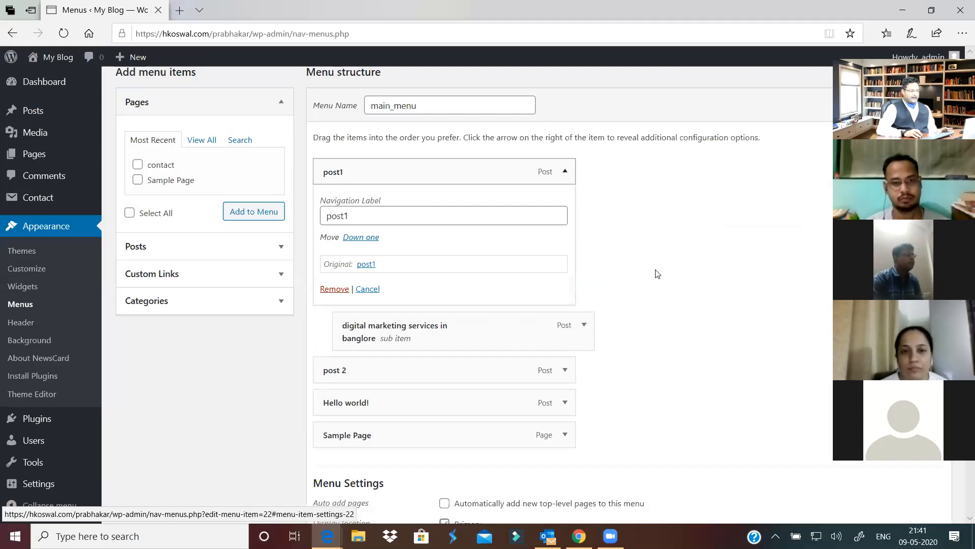
left_click(334, 288)
Remove the "digital marketing services in banglore" and "post 2" items from main_menu.
left_click(565, 181)
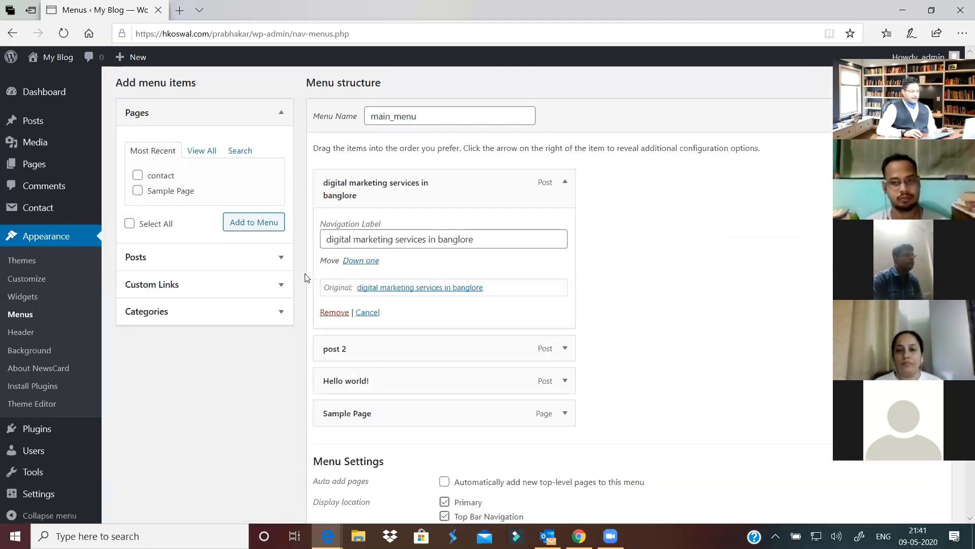
left_click(334, 312)
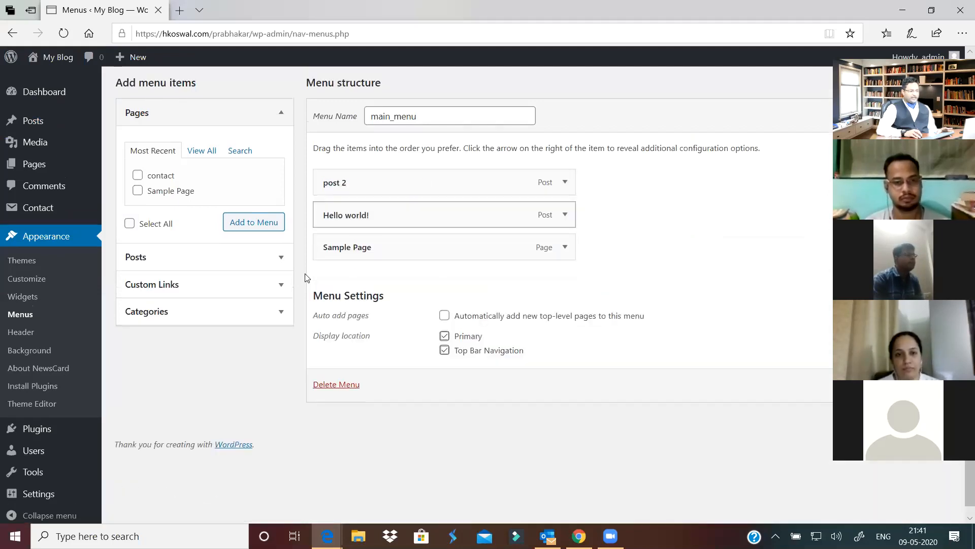
left_click(565, 182)
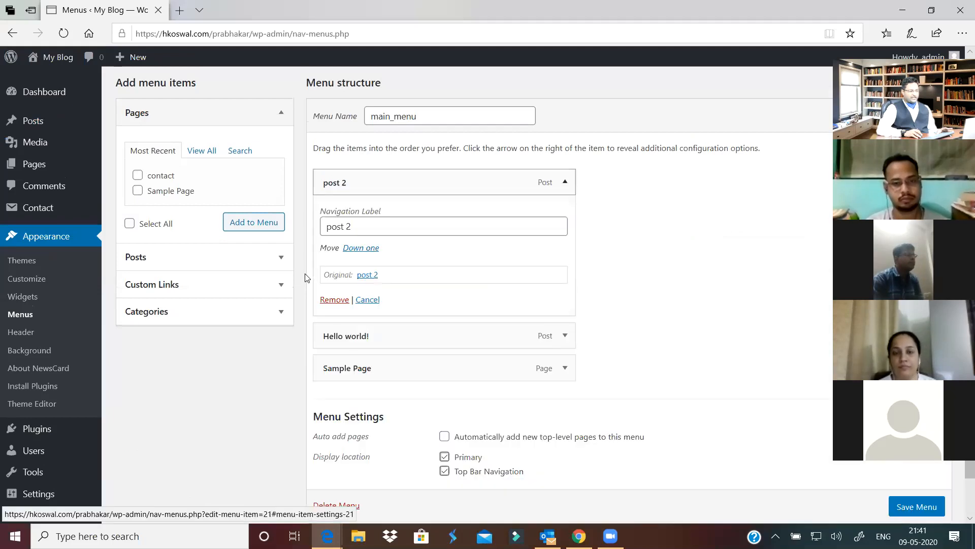
left_click(335, 300)
scroll(307, 278, "up", 3)
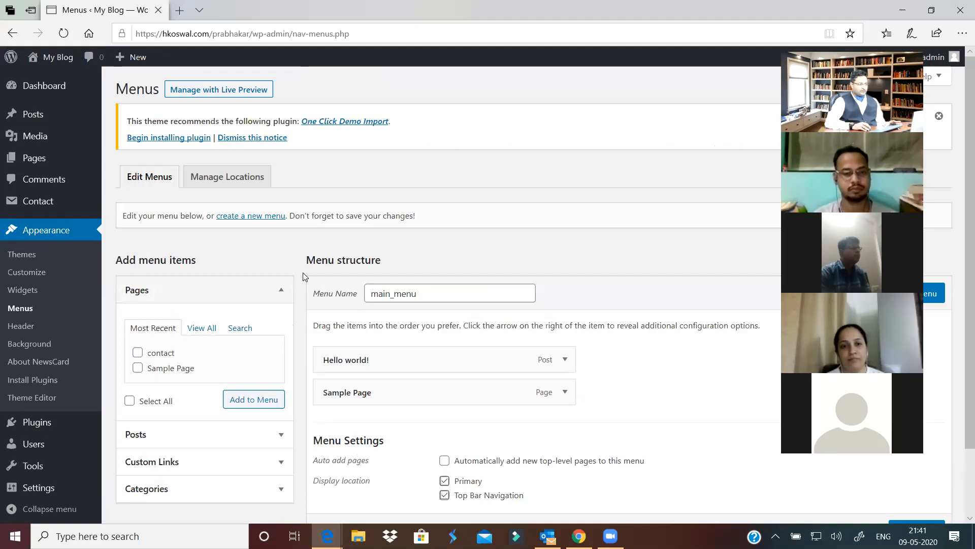
scroll(303, 276, "down", 3)
scroll(303, 277, "up", 3)
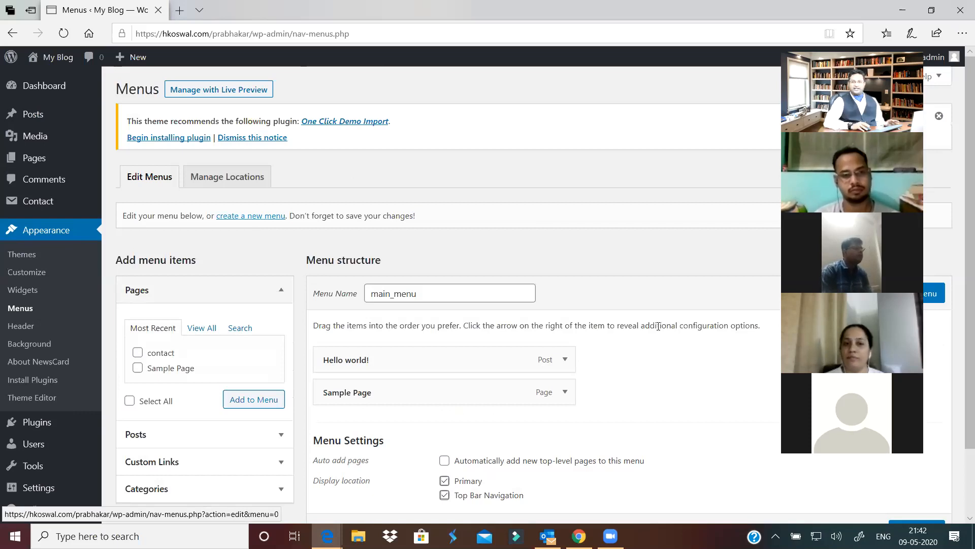
Remove the "Hello world!" post and the Sample Page items from main_menu.
scroll(548, 317, "down", 2)
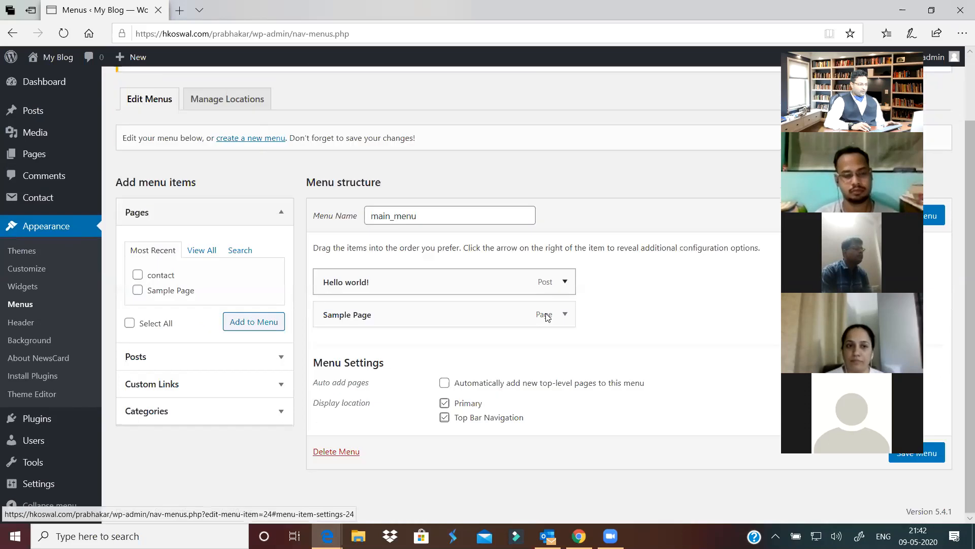
left_click(564, 283)
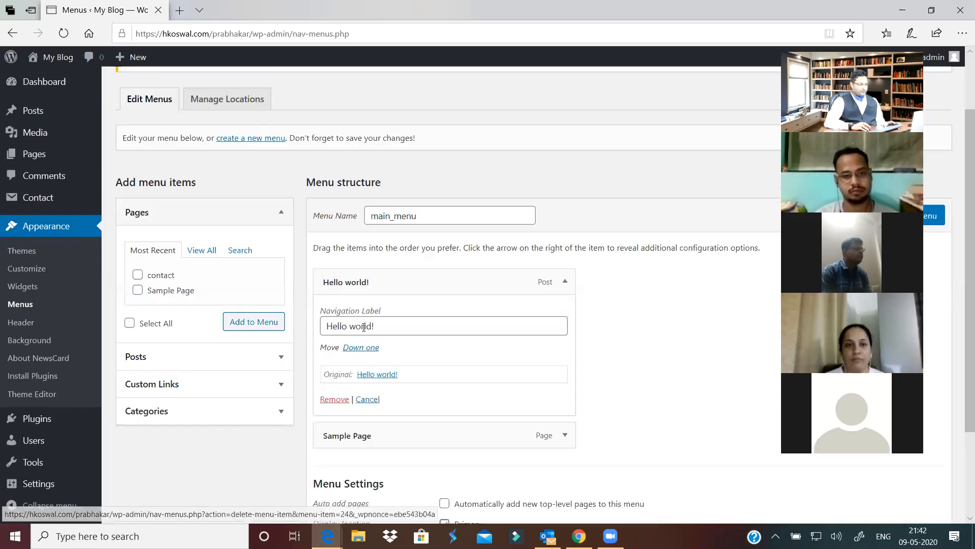
left_click(334, 398)
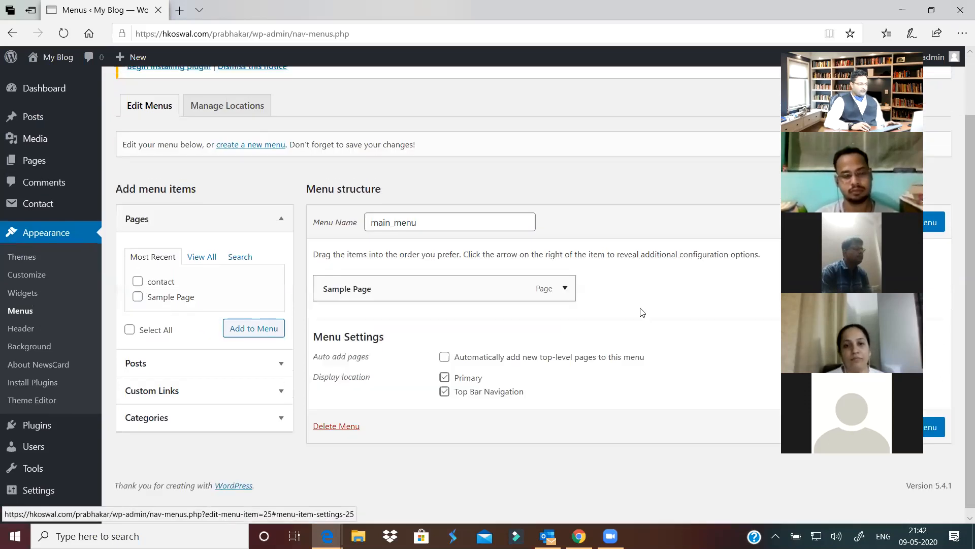
left_click(565, 288)
left_click(324, 385)
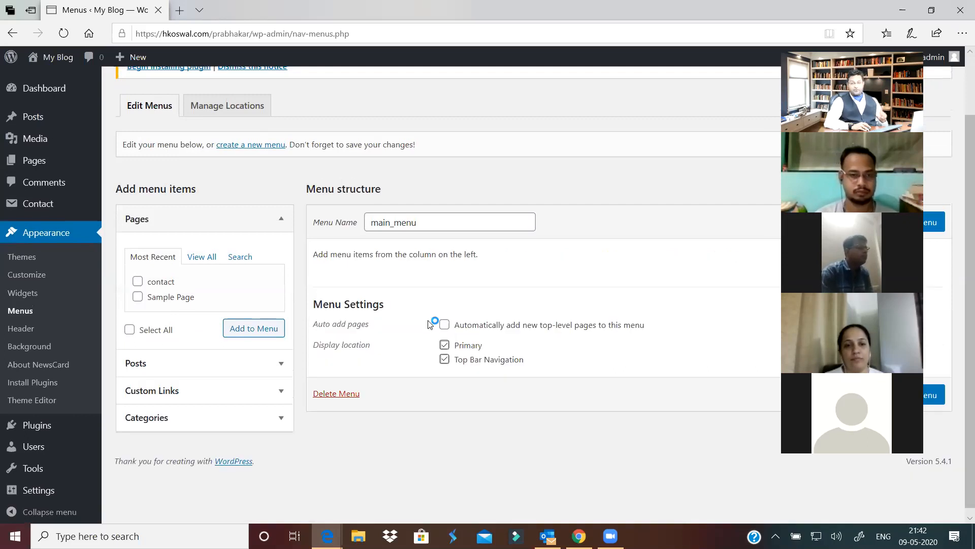
left_click_drag(430, 324, 558, 366)
left_click(558, 366)
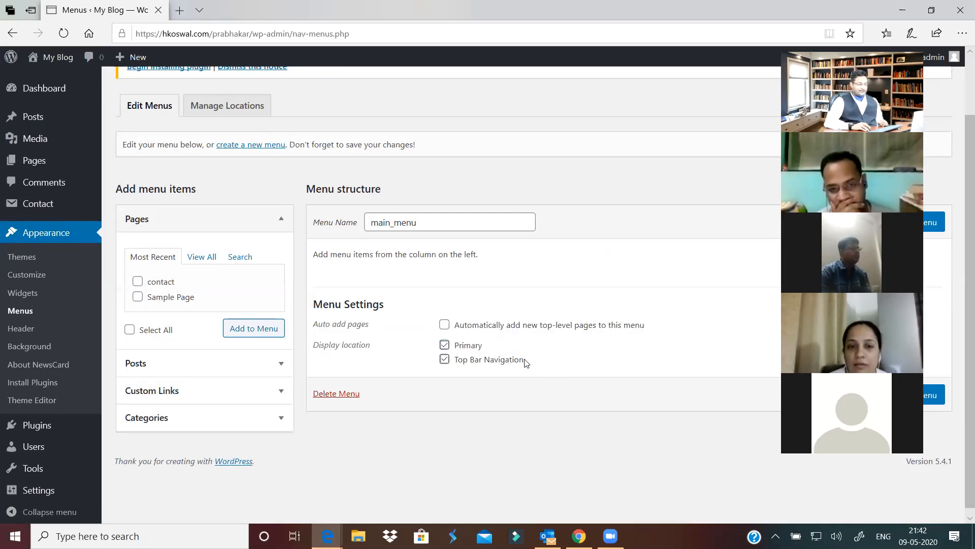
triple_click(422, 332)
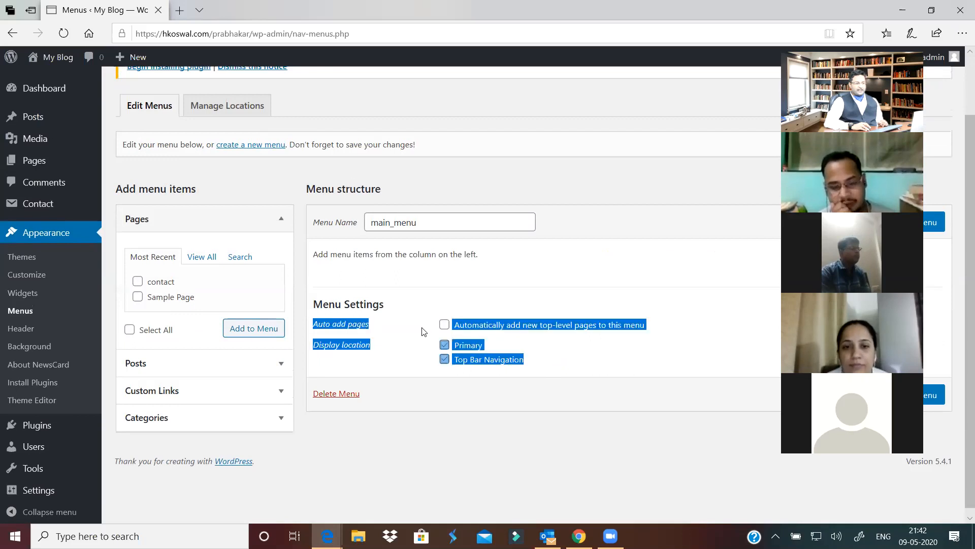
left_click(422, 331)
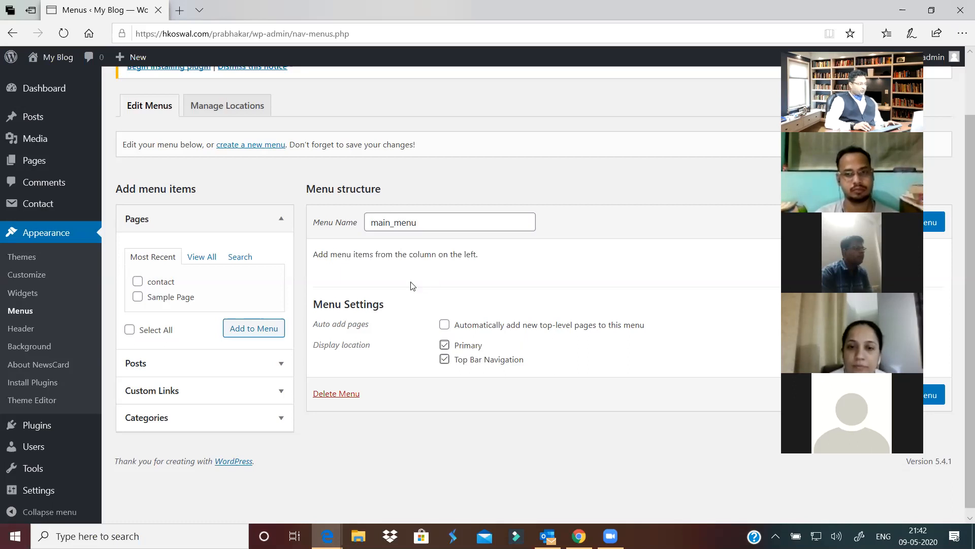
Add the lifestyle and personal-name categories to main_menu and save the menu.
left_click(178, 415)
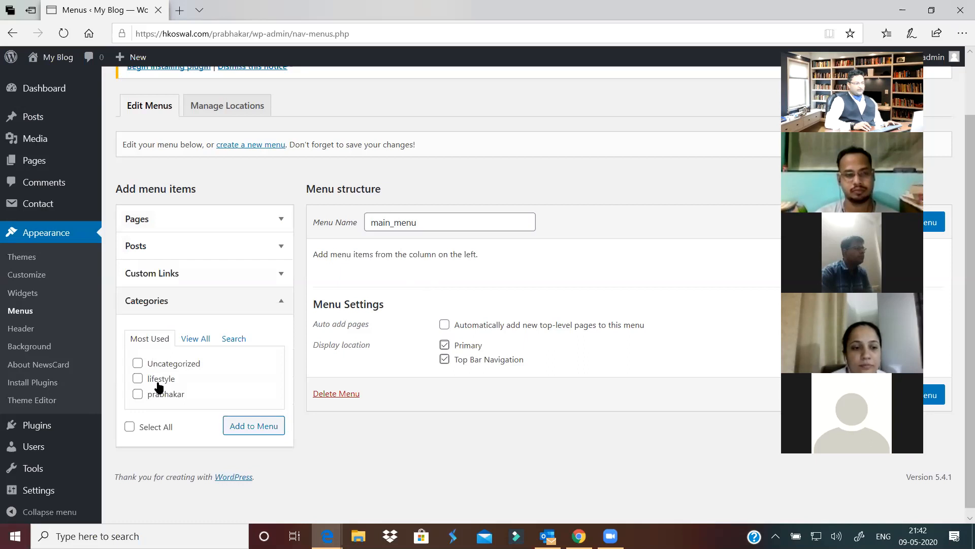
left_click(154, 382)
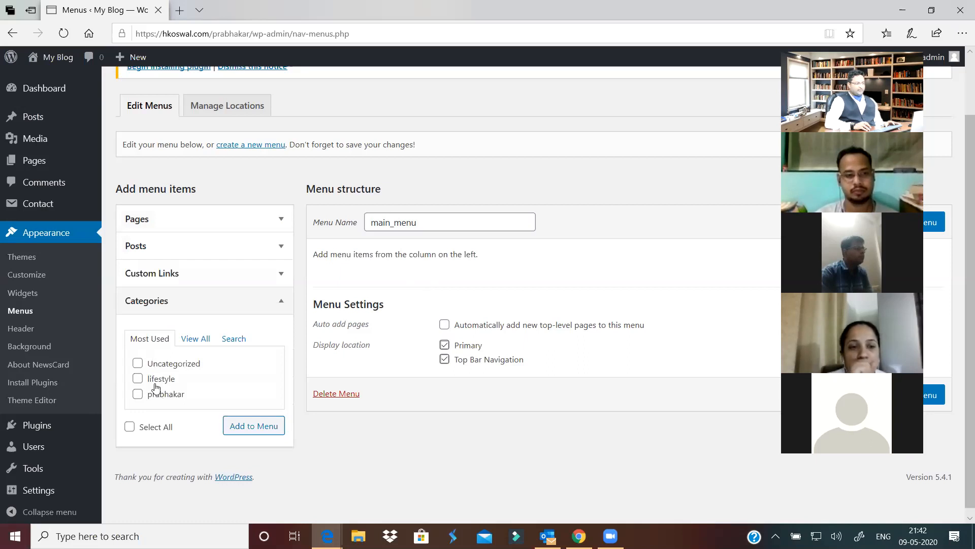
left_click(243, 428)
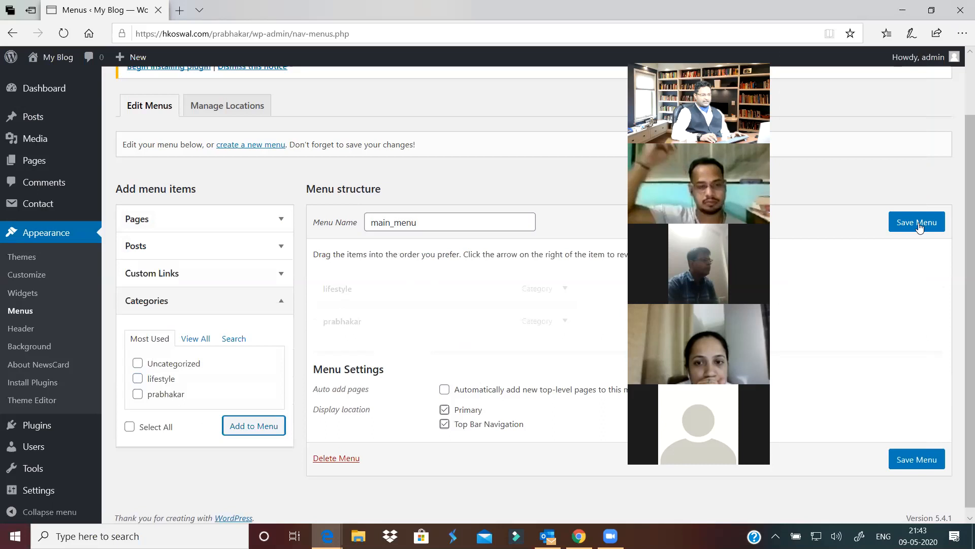
left_click(917, 222)
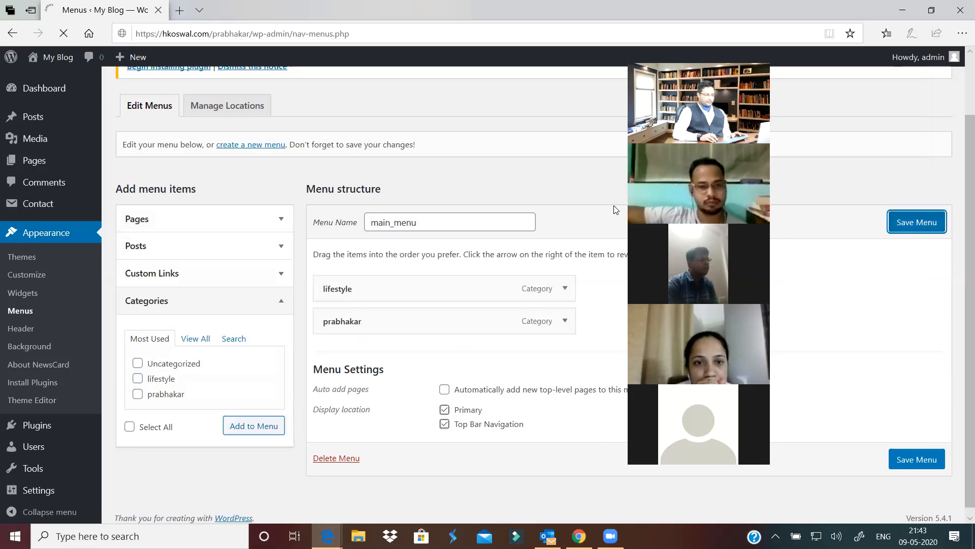
scroll(585, 291, "down", 1)
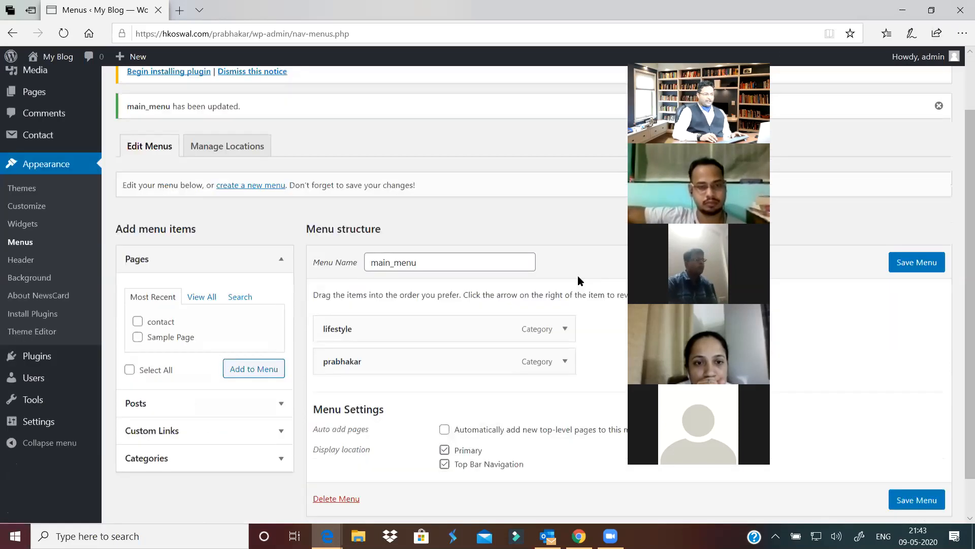
scroll(906, 228, "down", 1)
left_click(906, 218)
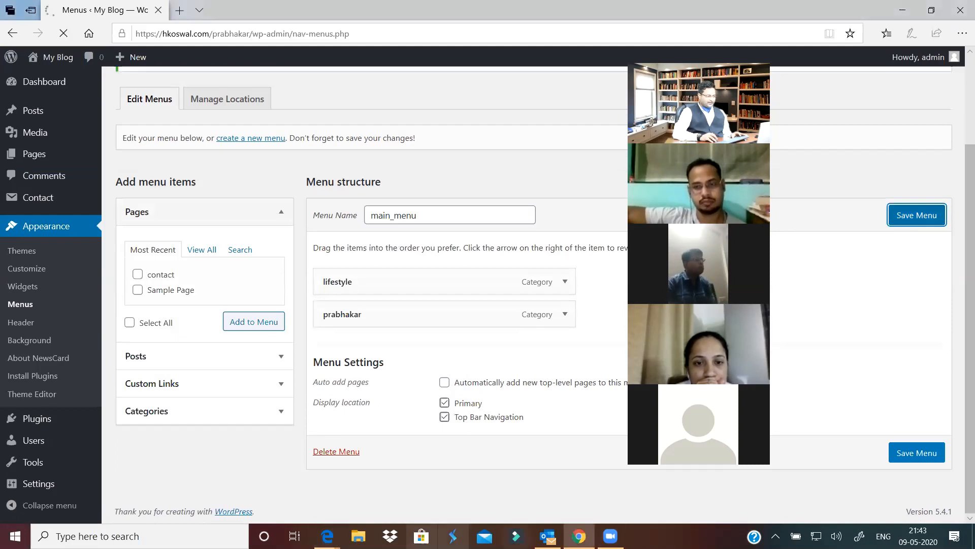
Reload the blog in the InPrivate window, view the lifestyle category page, and switch to Chrome to look at the mfine.co navigation.
mouse_move(327, 536)
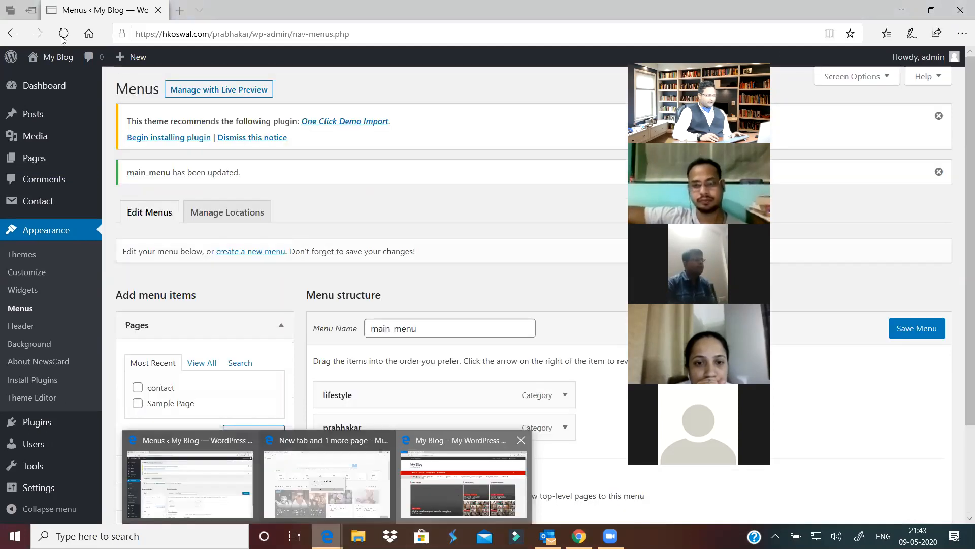
left_click(464, 483)
left_click(63, 36)
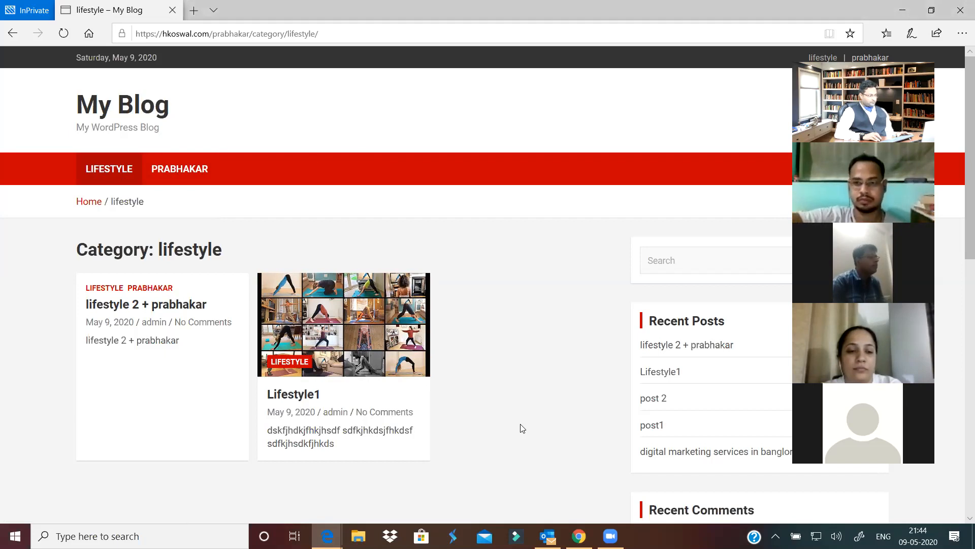
left_click(579, 535)
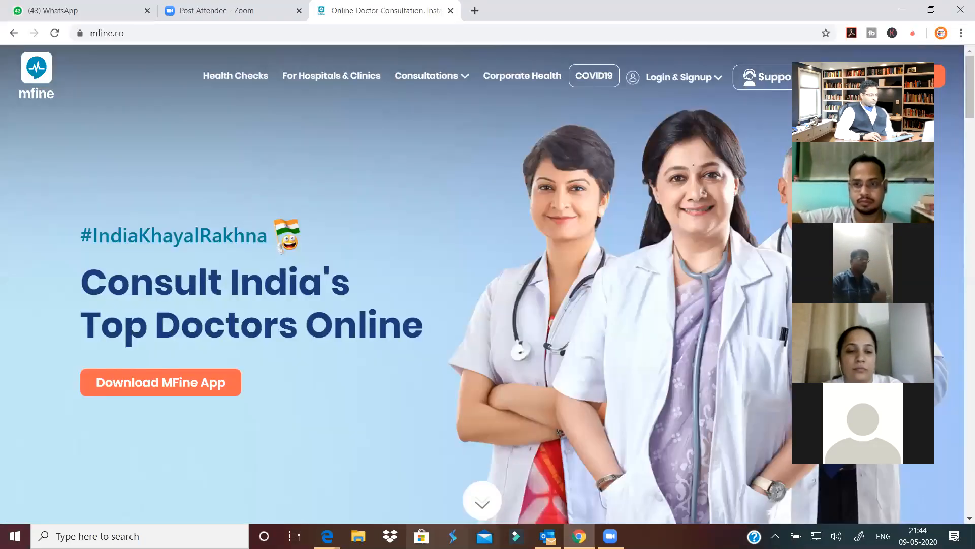
Return to the menu editor in the admin window and start a custom link with the link text "Digital".
left_click(327, 536)
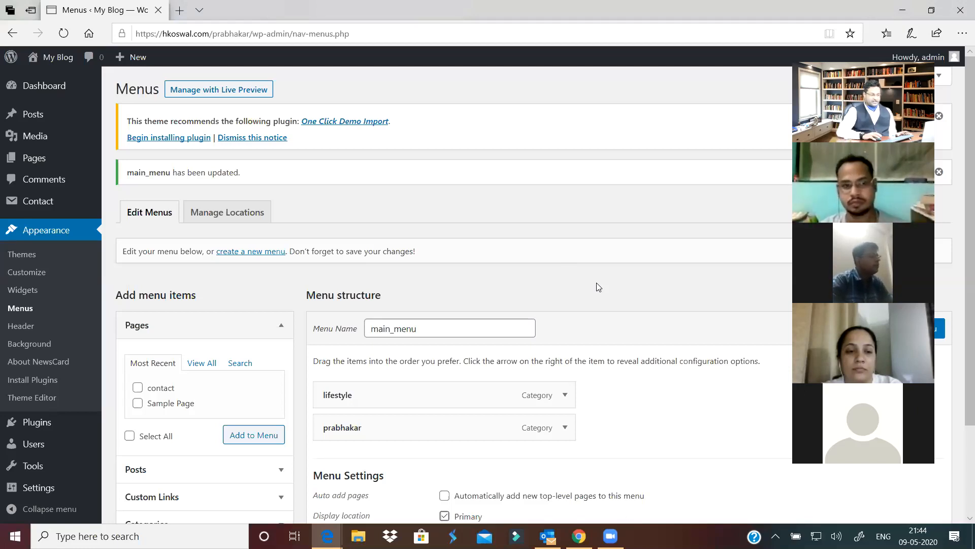
scroll(597, 287, "down", 3)
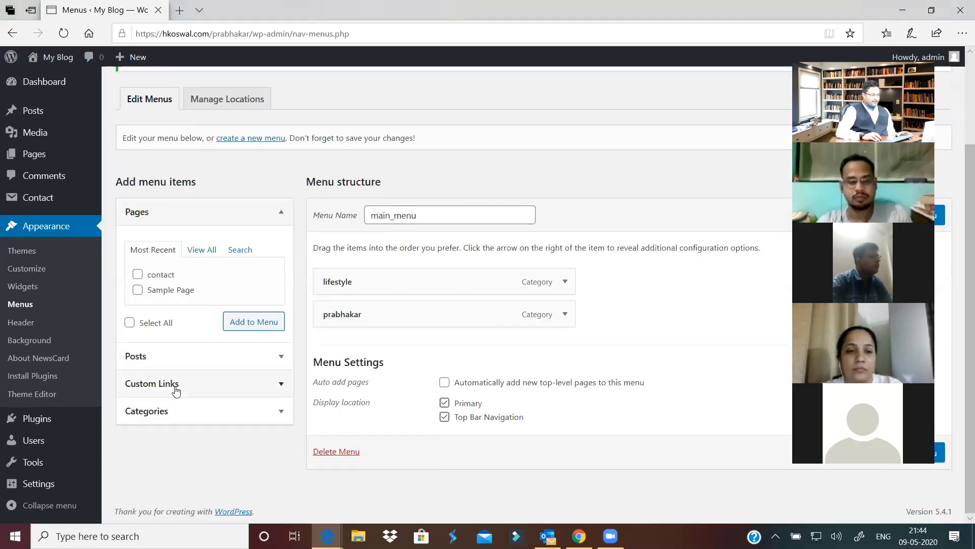
left_click(176, 389)
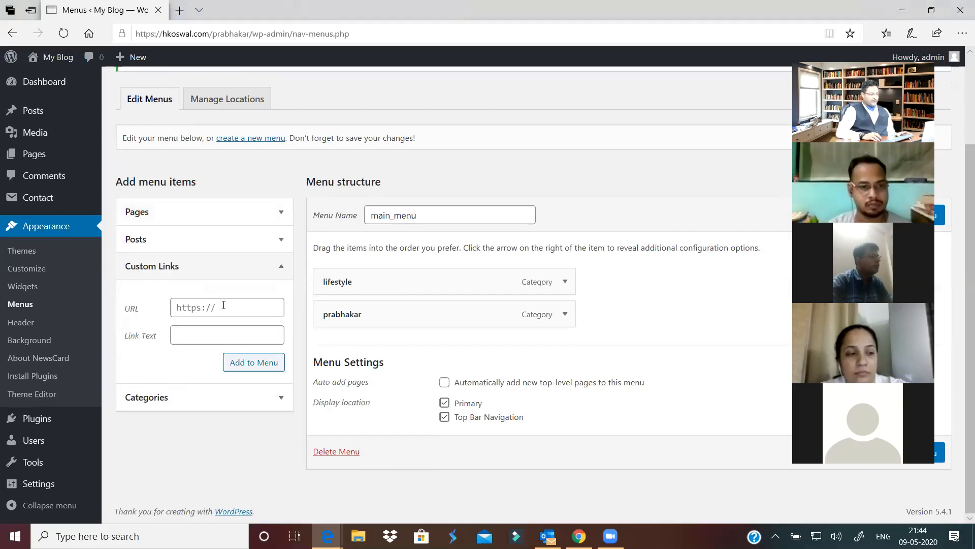
left_click(173, 265)
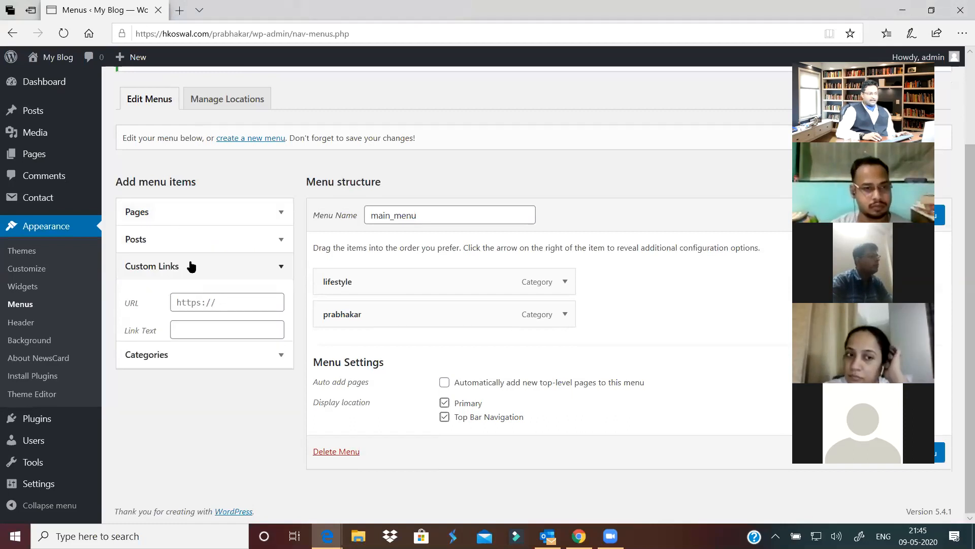
left_click(191, 268)
left_click(230, 309)
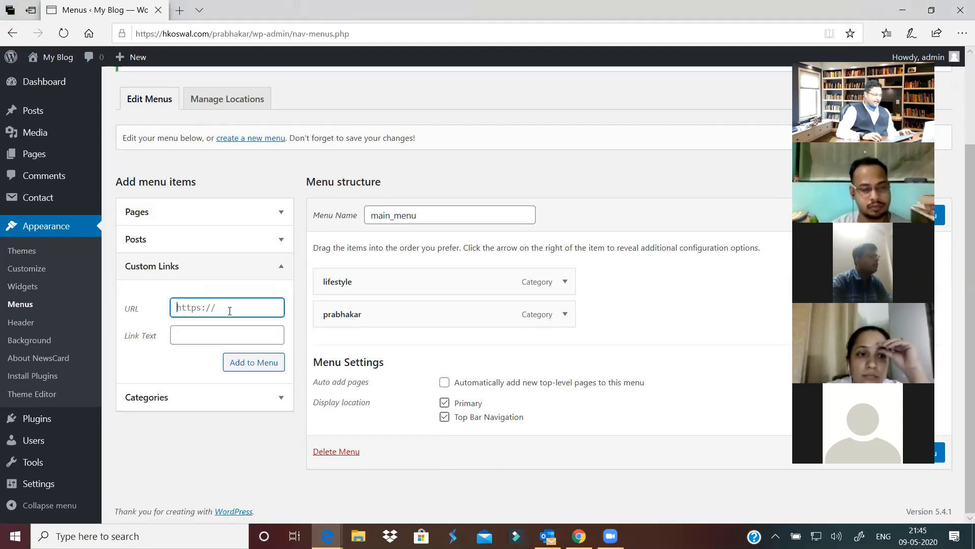
left_click(205, 333)
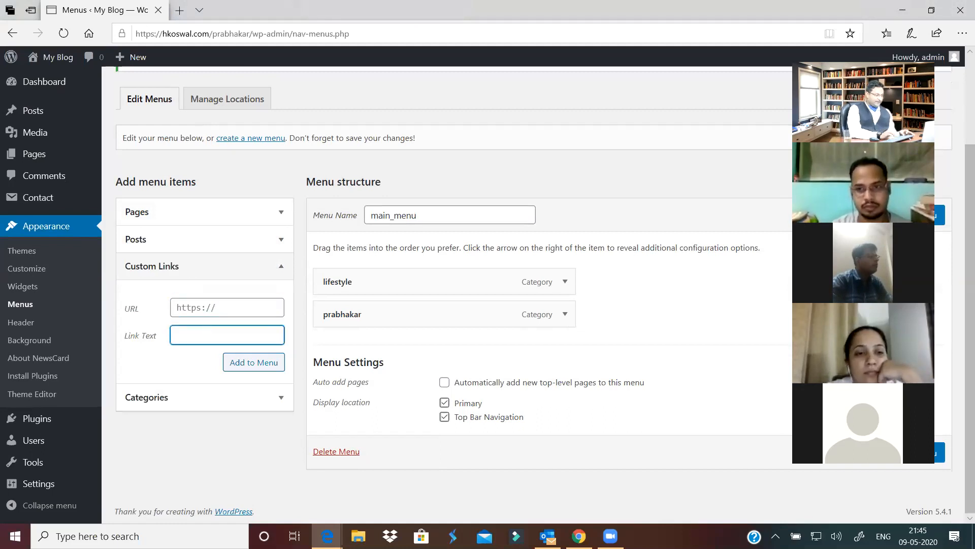
type("D")
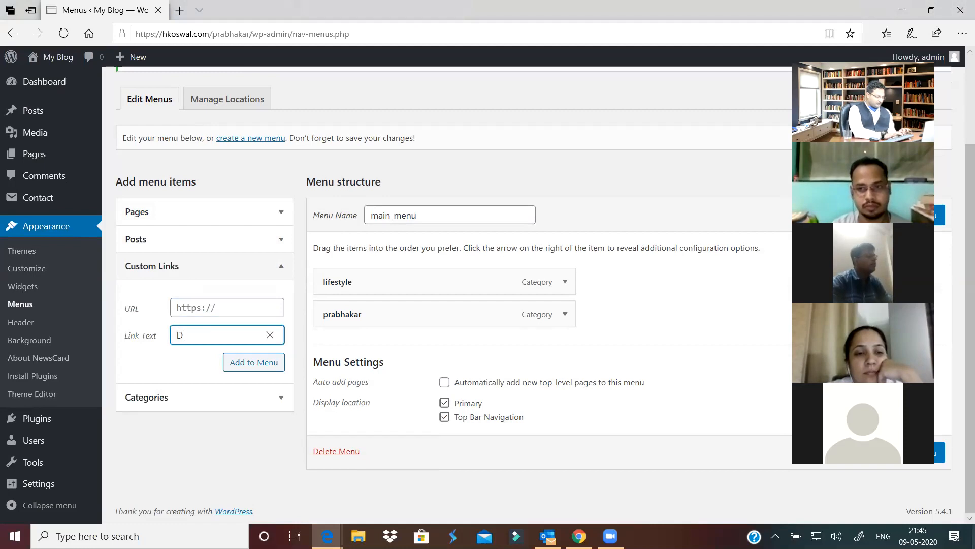
key("BackSpace")
key("BackSpace")
key("BackSpace")
key("BackSpace")
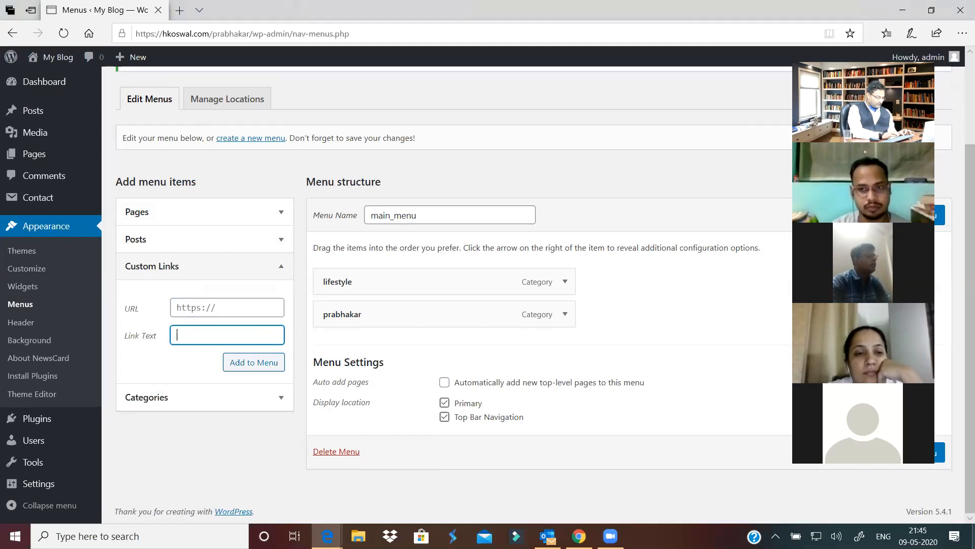
type("D")
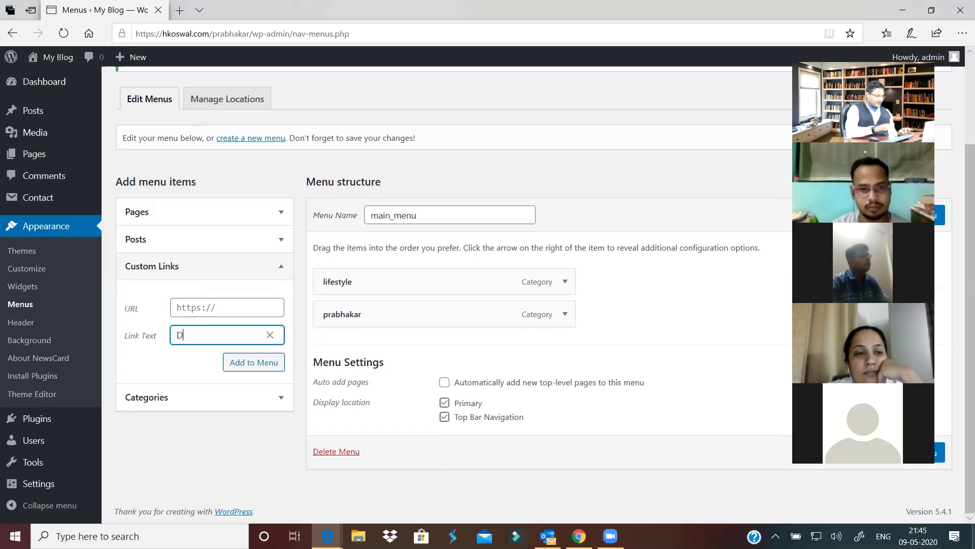
type("igital")
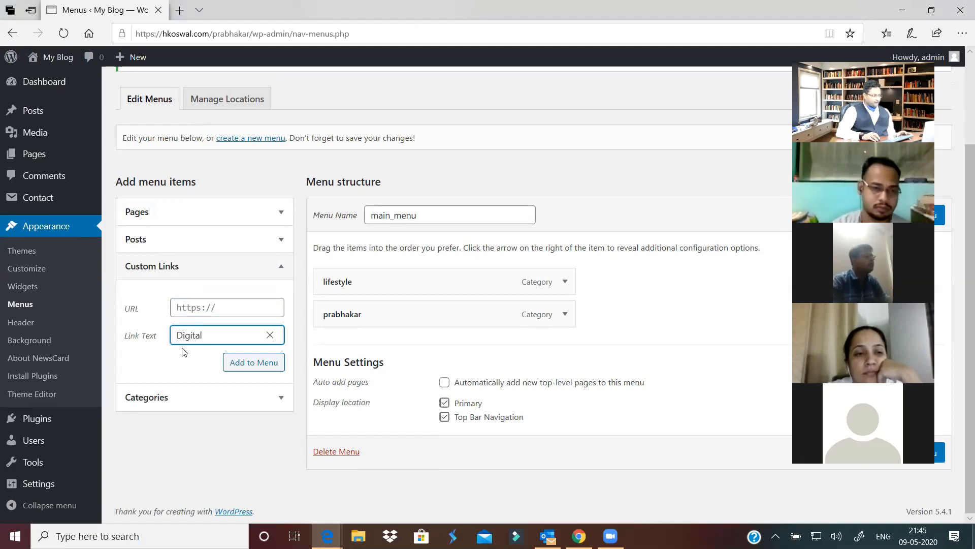
Set the Digital custom link's URL to "#" and add the link to main_menu.
left_click(245, 367)
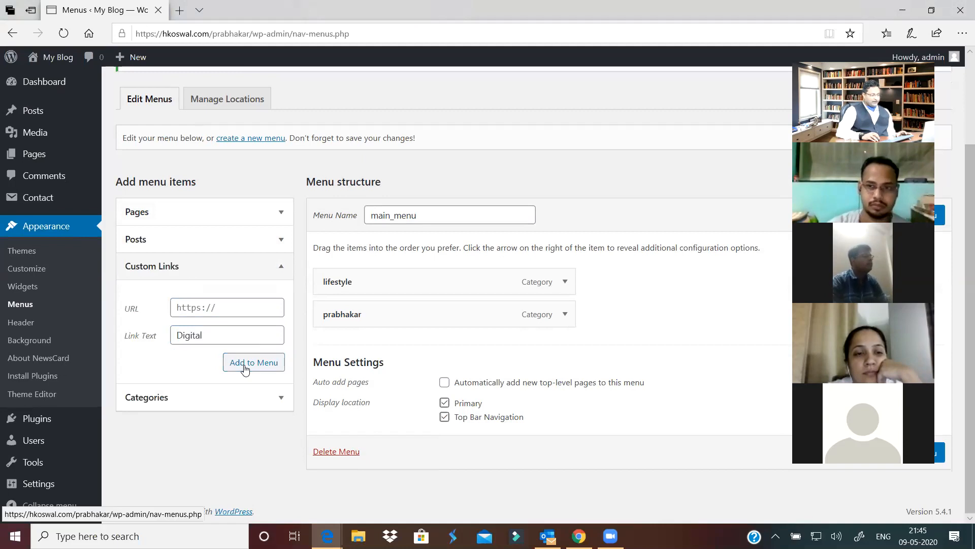
left_click(208, 308)
type("#")
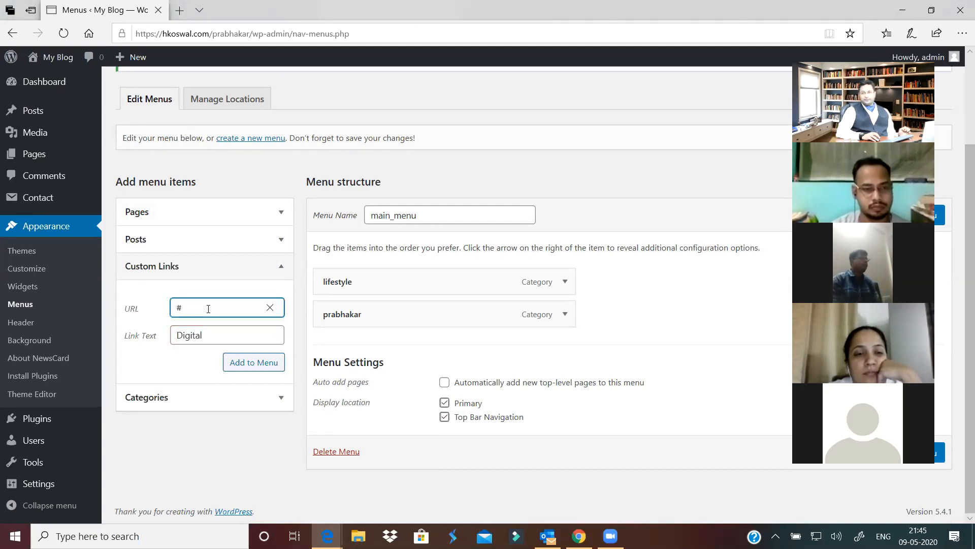
left_click(255, 371)
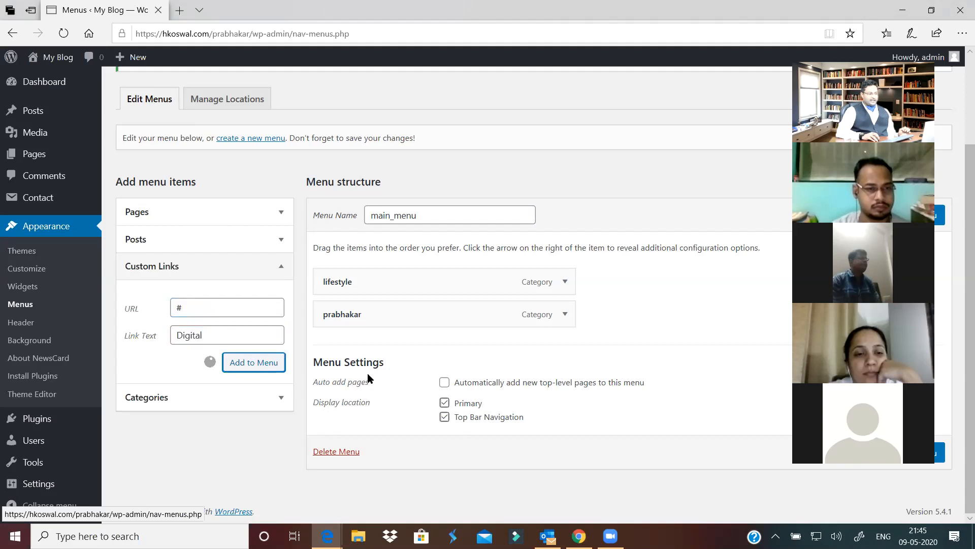
Nest the lifestyle and personal-name categories as sub items under Digital and save the menu.
left_click_drag(404, 282, 433, 346)
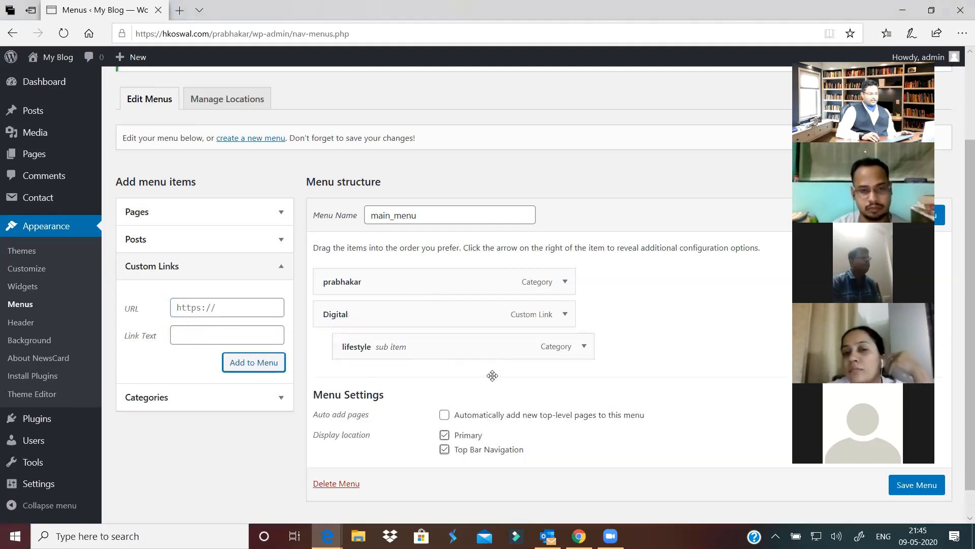
left_click_drag(433, 288, 463, 371)
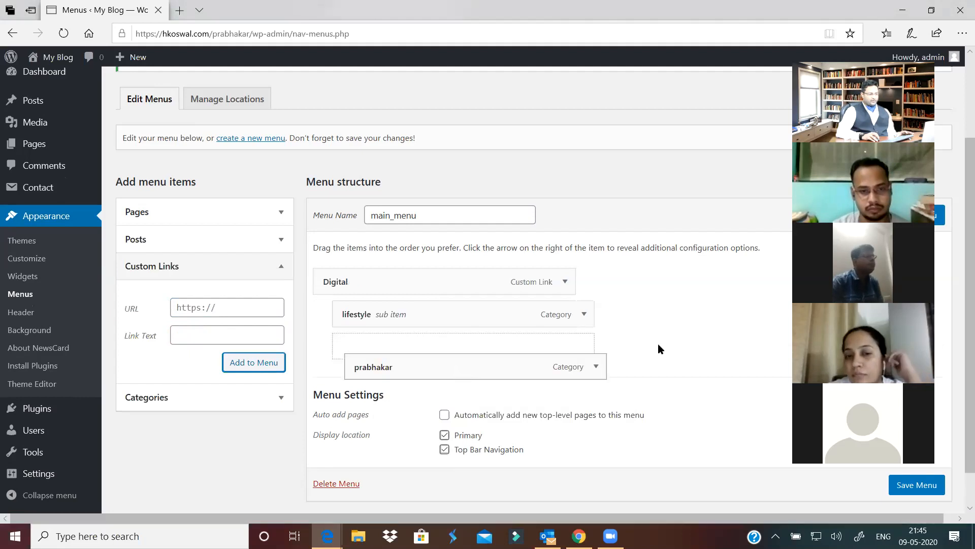
left_click(928, 491)
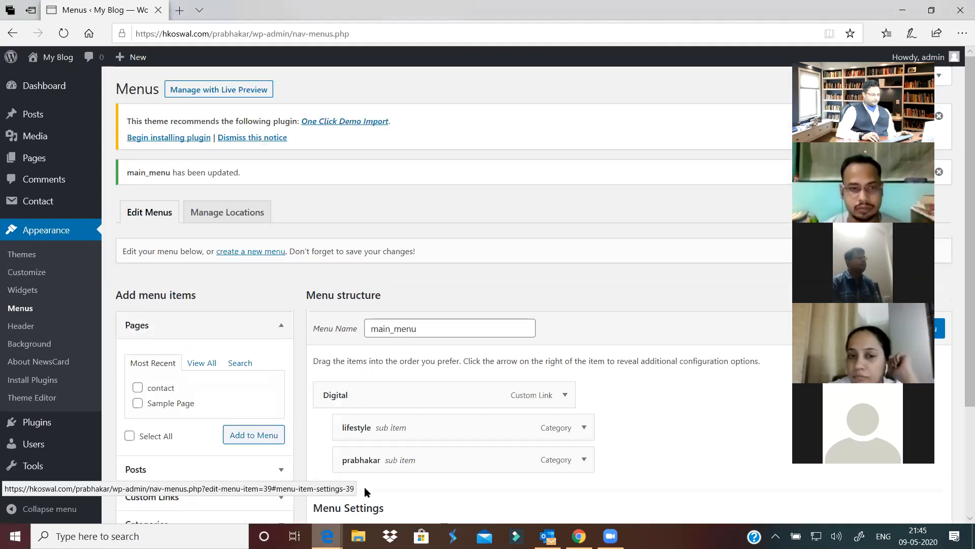
Switch to the InPrivate window, load the updated blog home page and expand the Digital dropdown in the navigation.
left_click(327, 536)
left_click(434, 493)
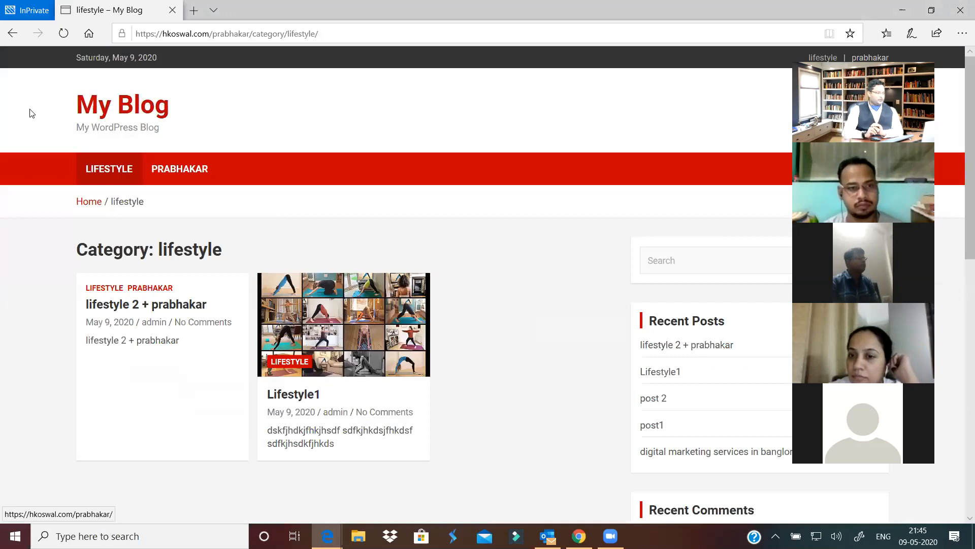
key("F5")
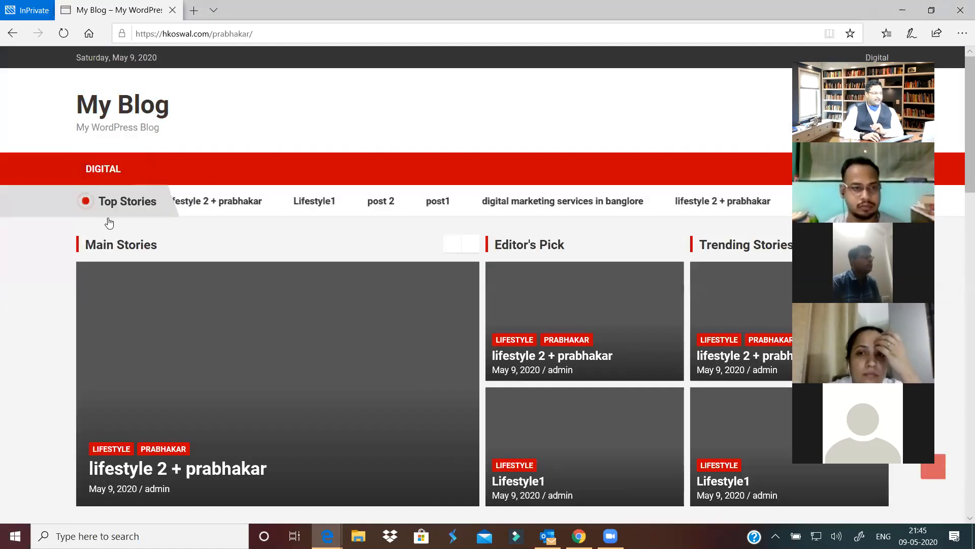
mouse_move(103, 169)
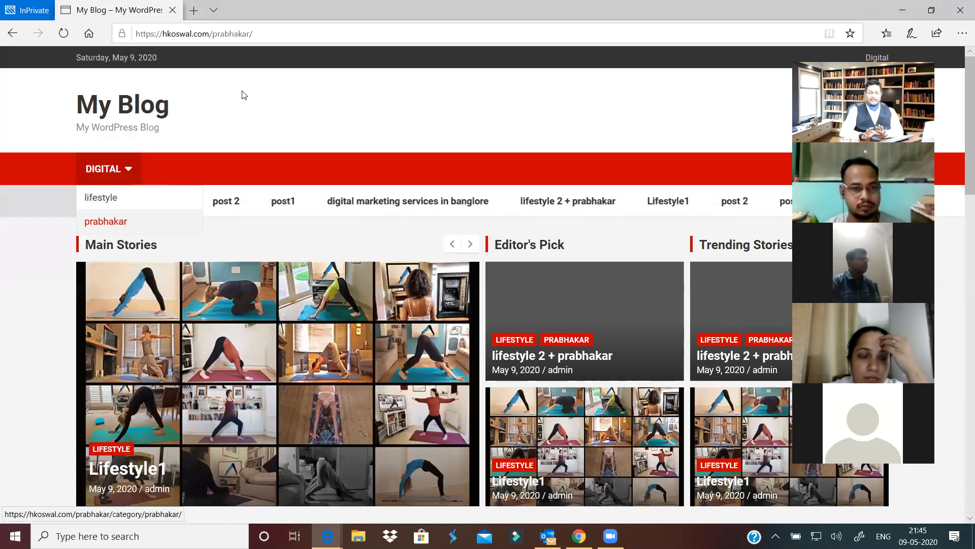
Test the Digital menu item's link on the blog home page.
left_click(107, 174)
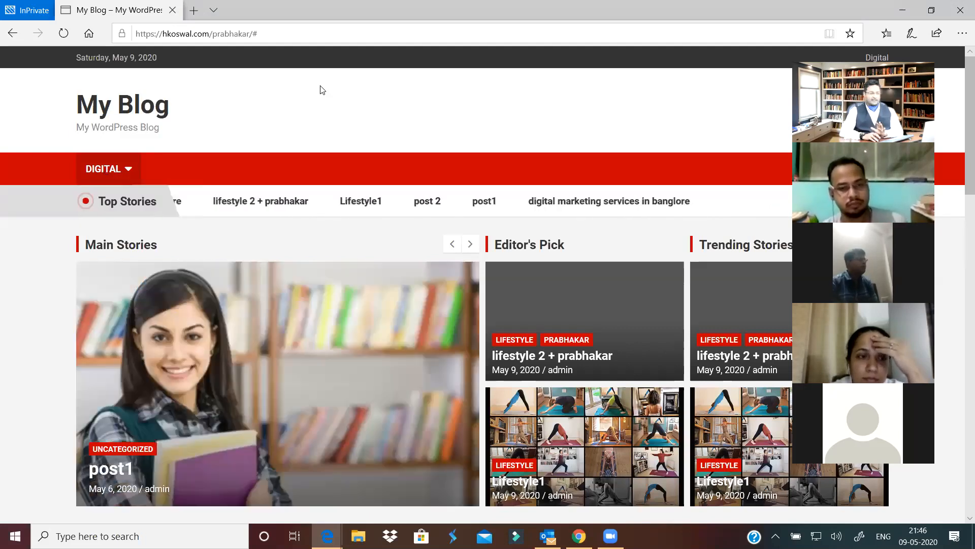
mouse_move(111, 207)
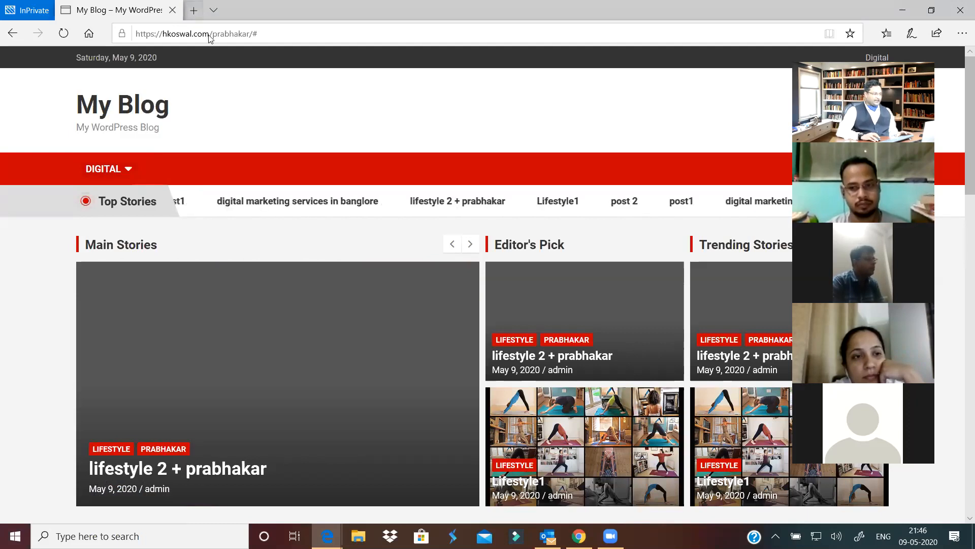
Load the Amazon site in a new tab and open its Computers section.
key("ctrl+t")
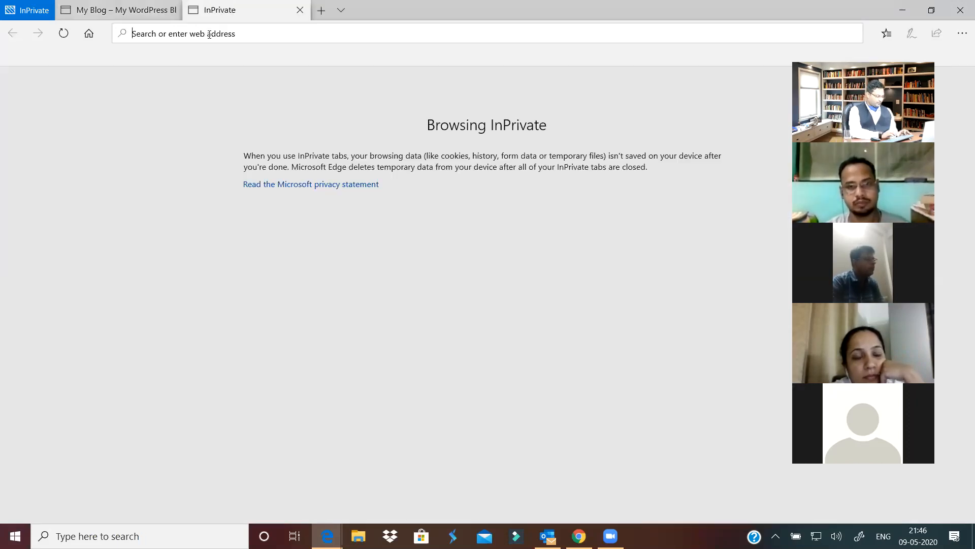
type("amaz")
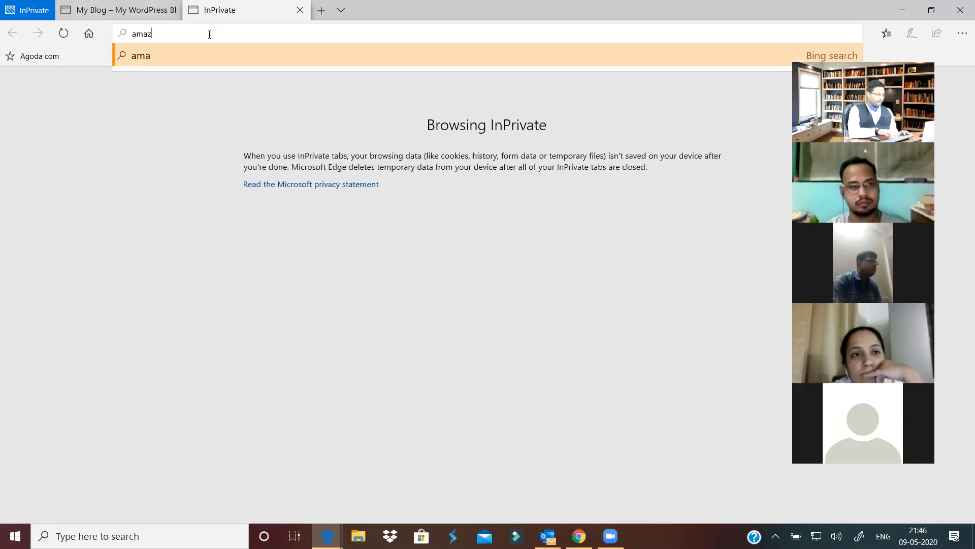
type("on")
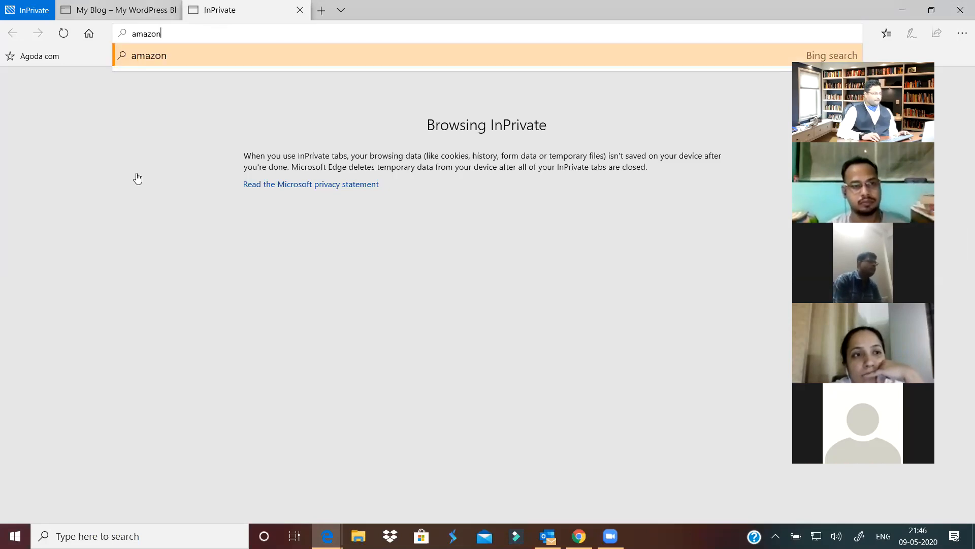
key("Return")
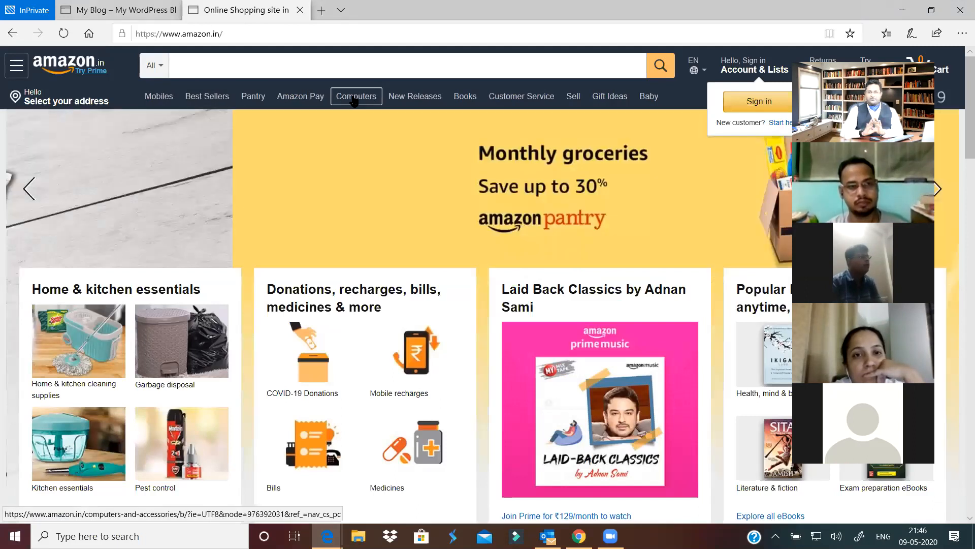
left_click(355, 100)
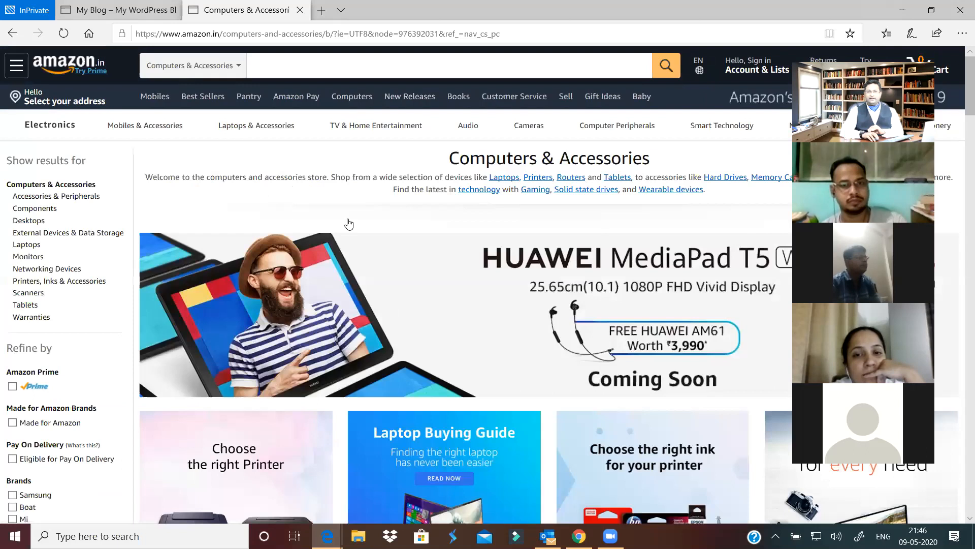
Look over Amazon's Computers & Accessories page and its Smart Technology submenu, and close the Amazon tab.
scroll(349, 222, "down", 8)
scroll(388, 224, "down", 1)
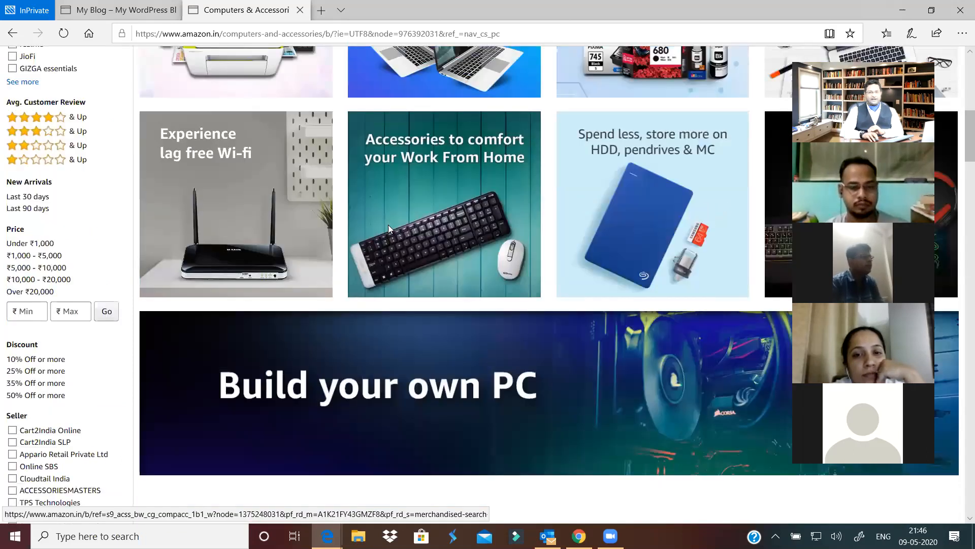
scroll(388, 224, "down", 15)
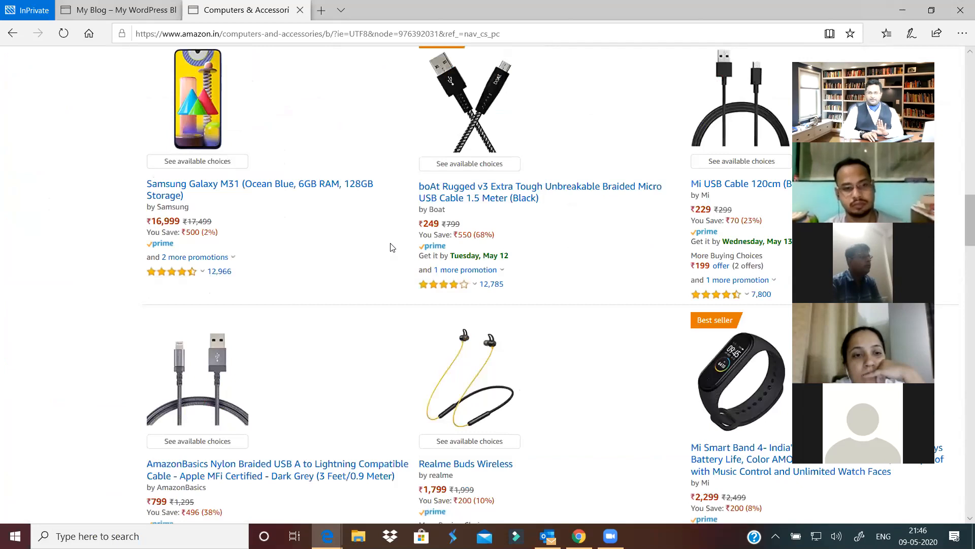
scroll(391, 247, "up", 15)
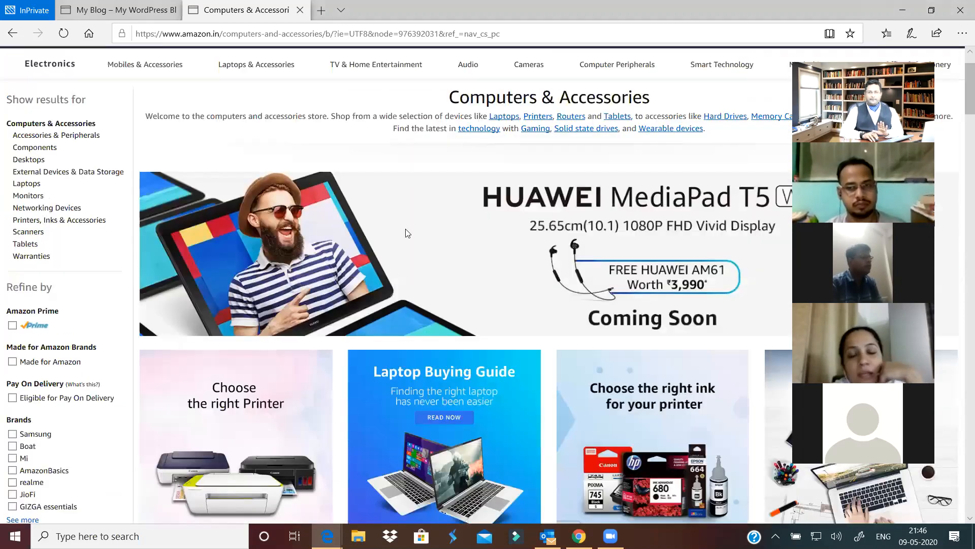
scroll(406, 234, "up", 2)
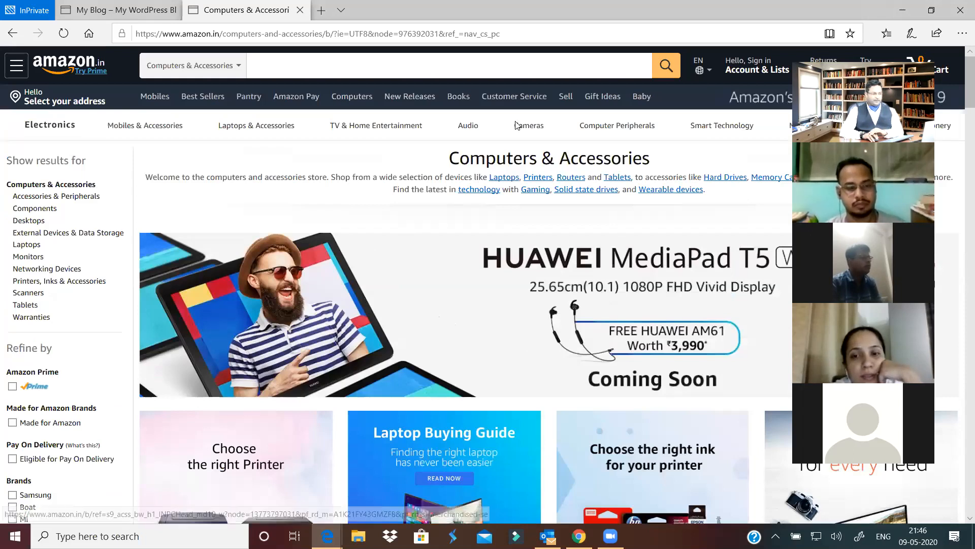
mouse_move(723, 135)
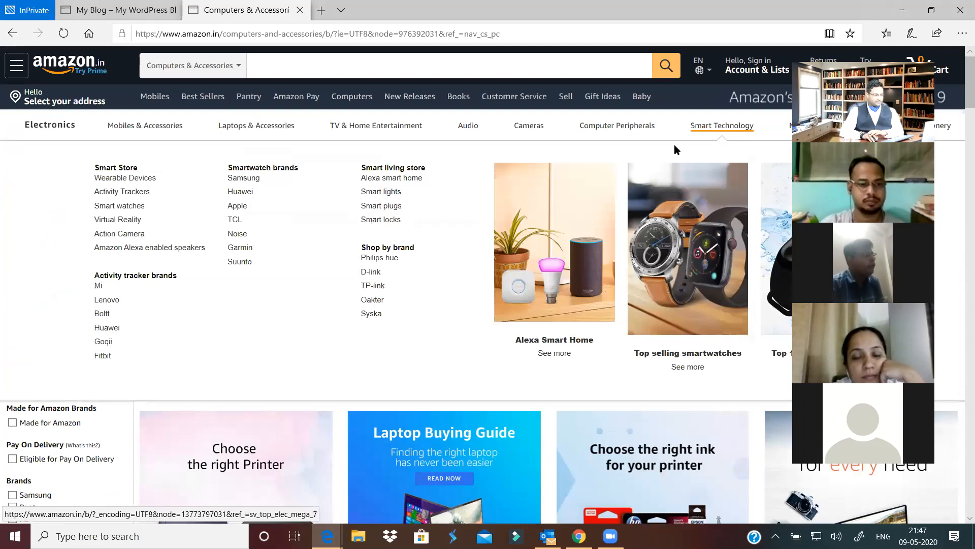
left_click(15, 36)
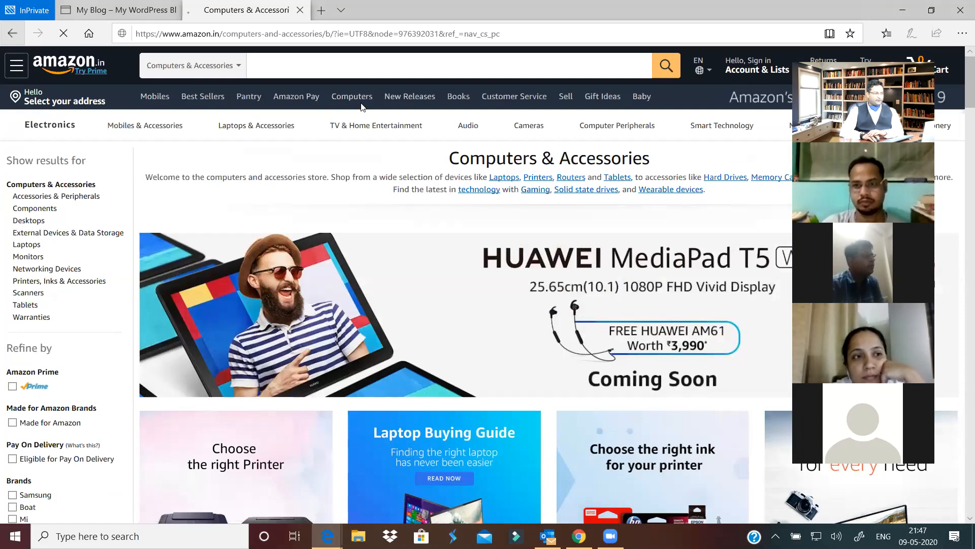
key("ctrl+w")
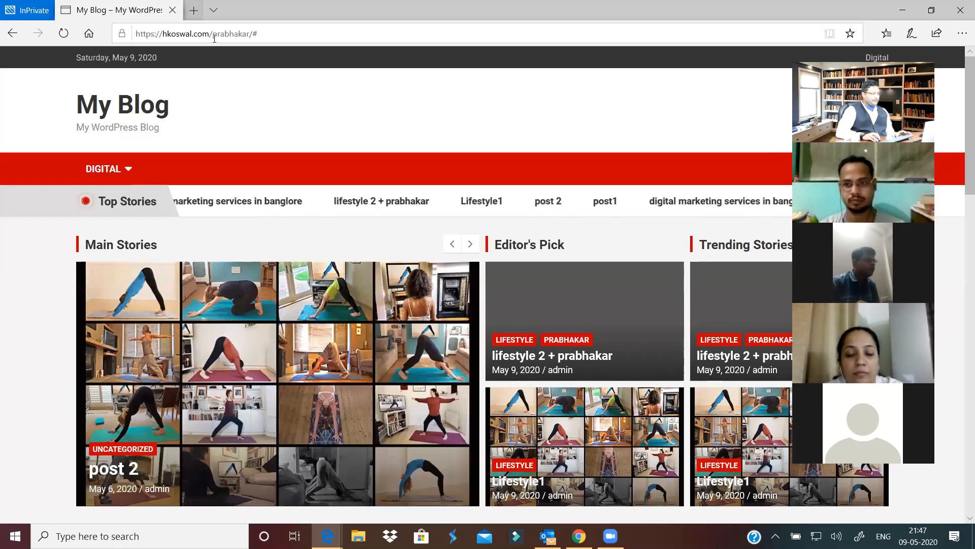
Load themeforest.net in a new tab and open its WordPress themes category.
key("ctrl+t")
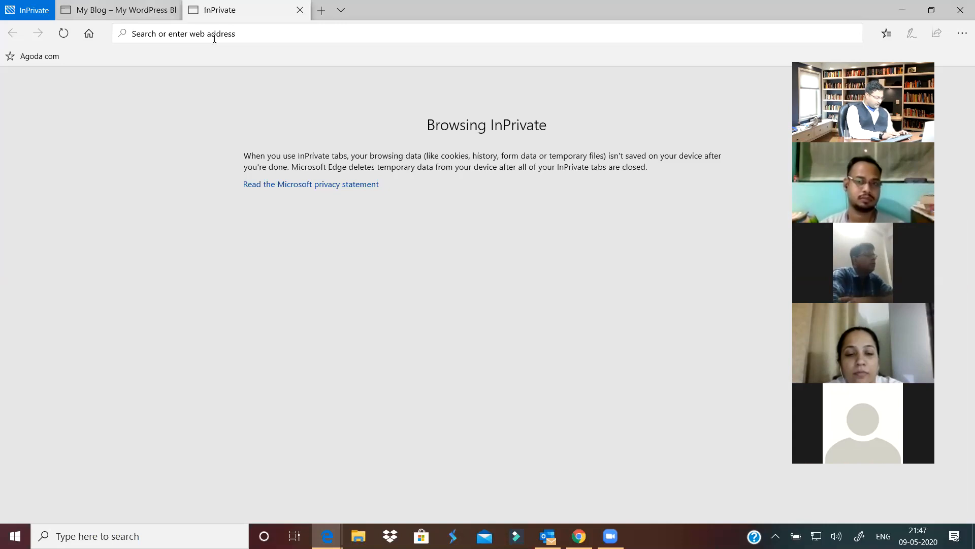
type("themef")
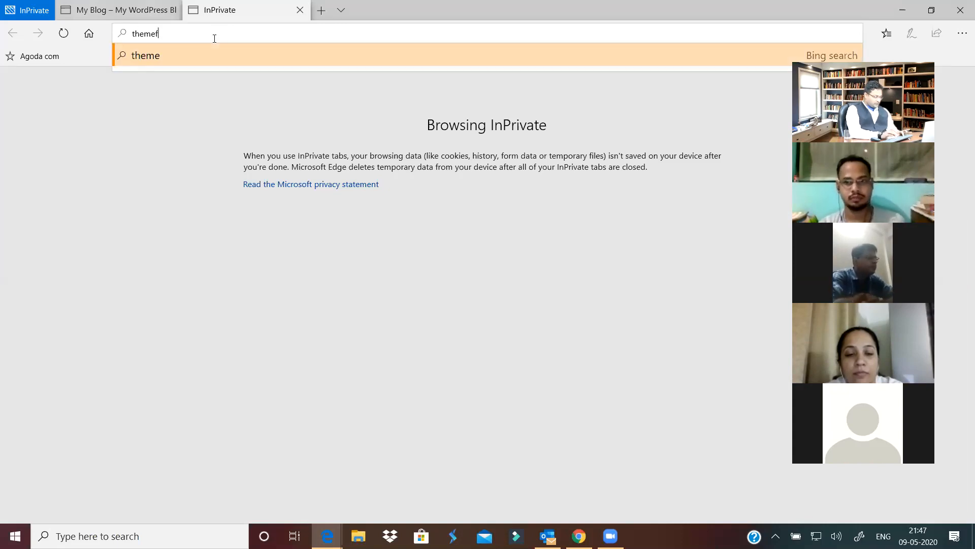
type("orest")
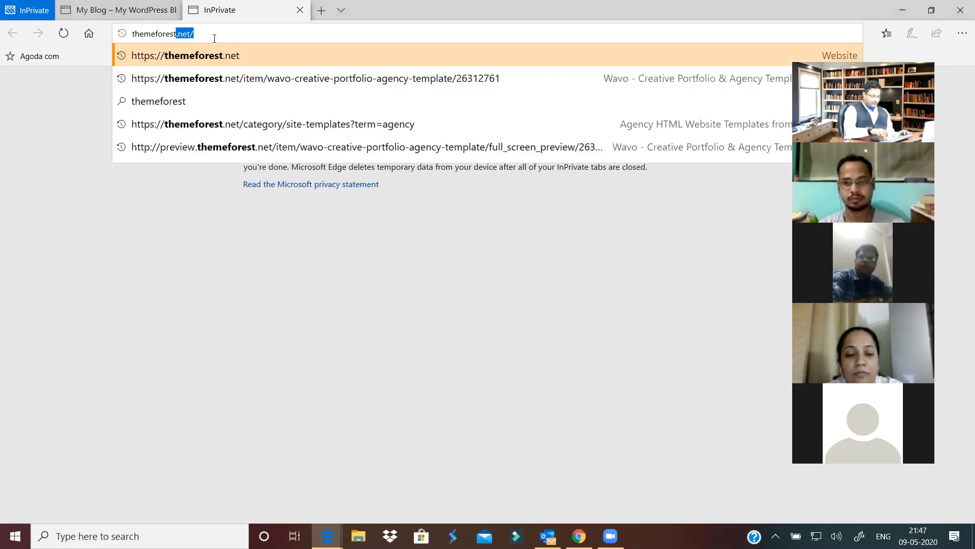
key("Return")
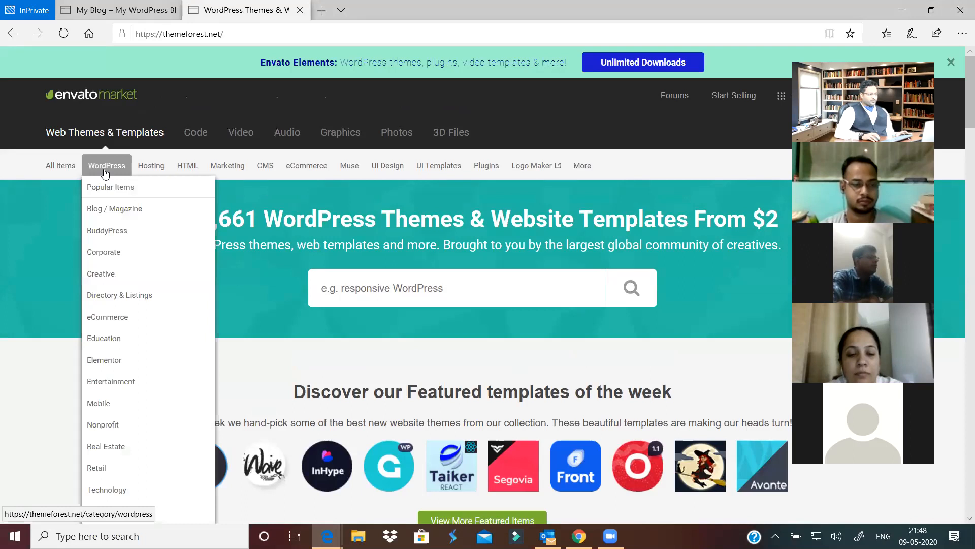
left_click(105, 173)
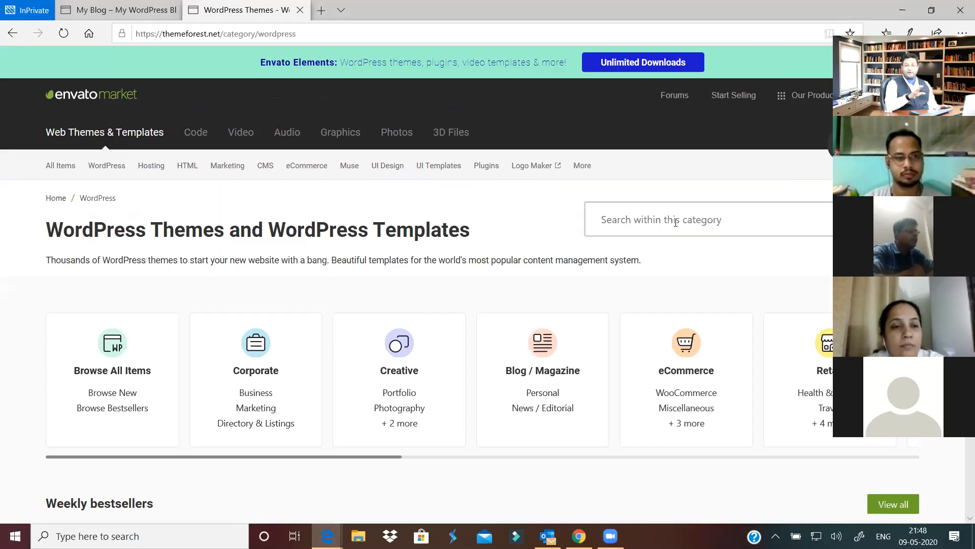
Open the WordPress eCommerce themes and launch the full-screen preview of the ekommart theme.
left_click(676, 222)
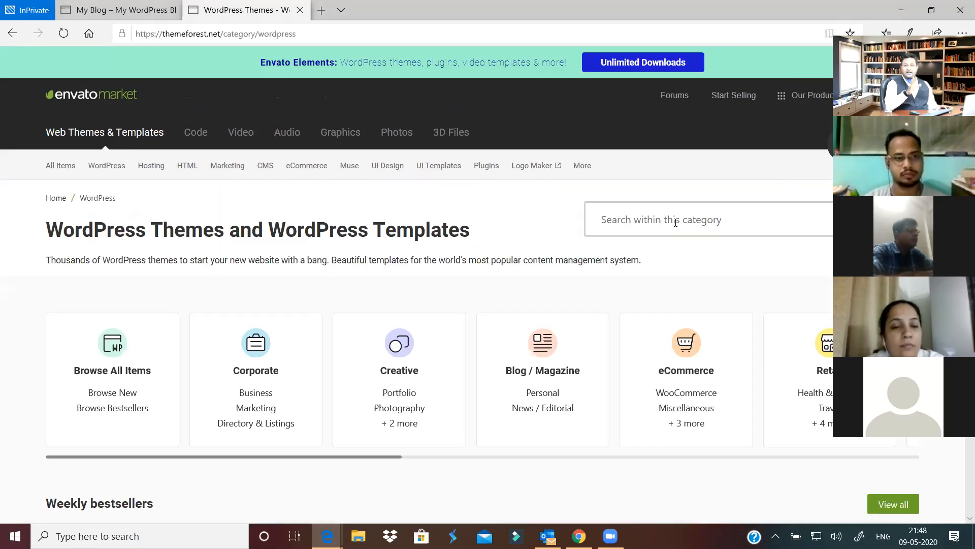
left_click(680, 350)
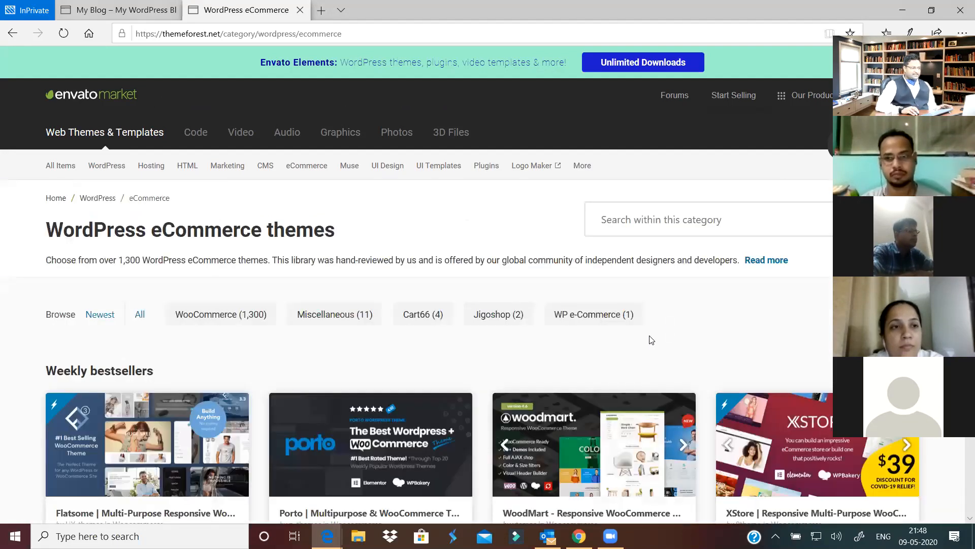
scroll(652, 340, "down", 4)
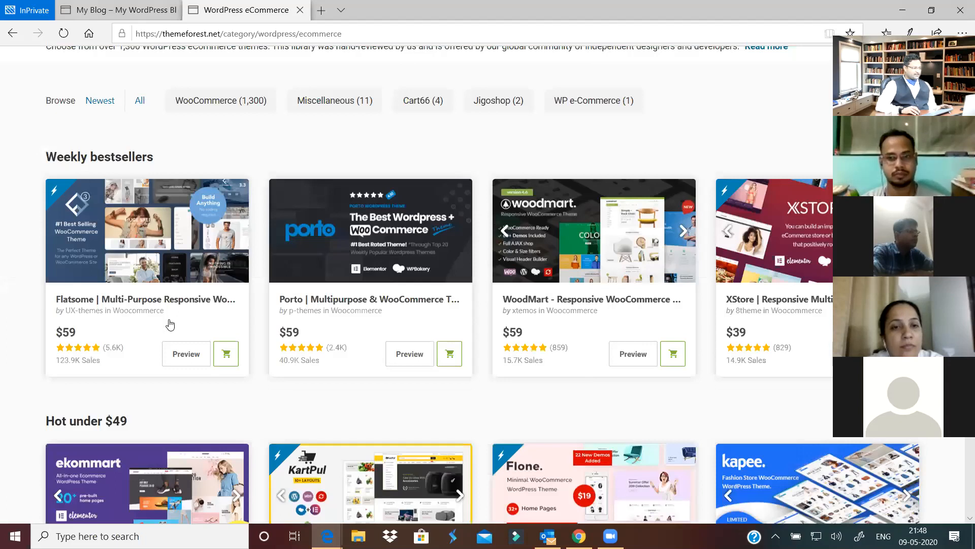
scroll(167, 325, "down", 4)
left_click(183, 406)
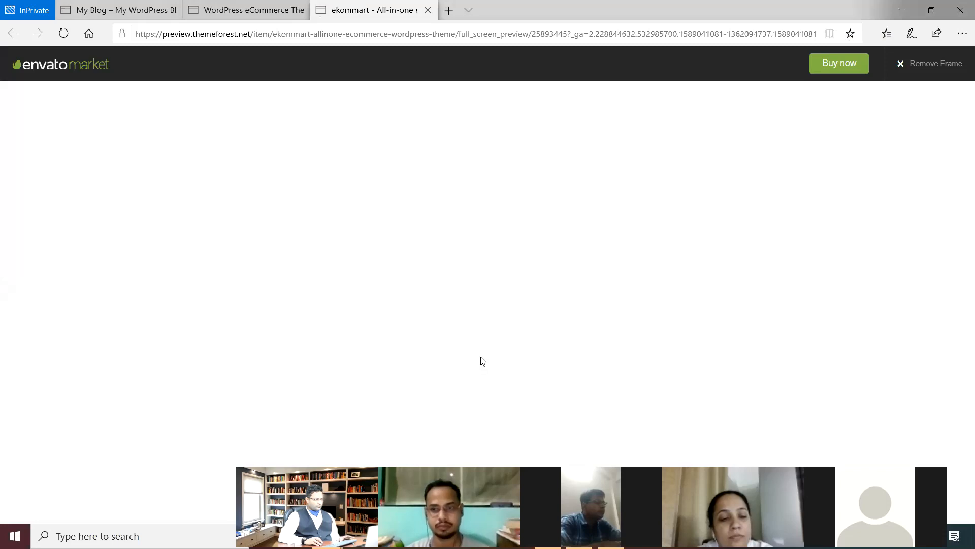
Open ekommart's Toys & Kids 02 demo and look through its home page.
scroll(481, 357, "down", 6)
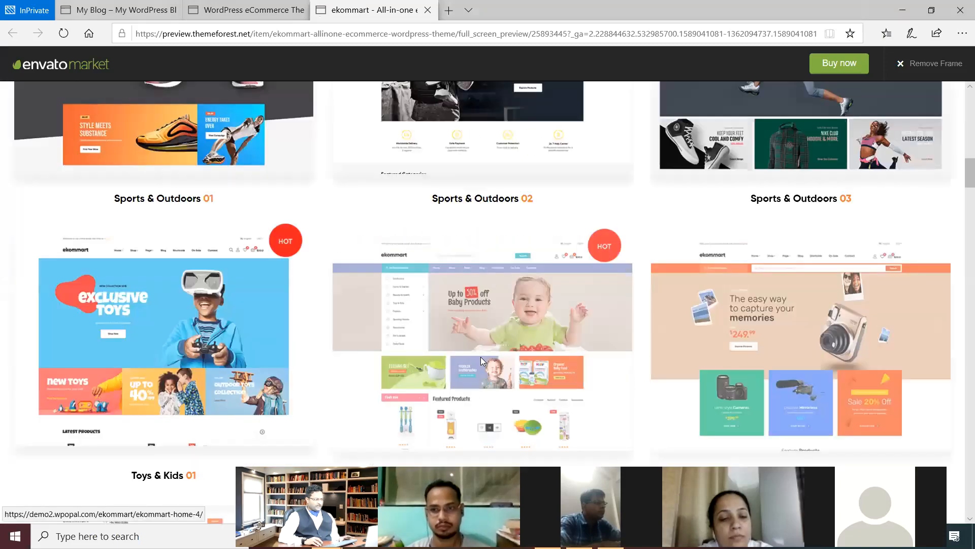
left_click(480, 357)
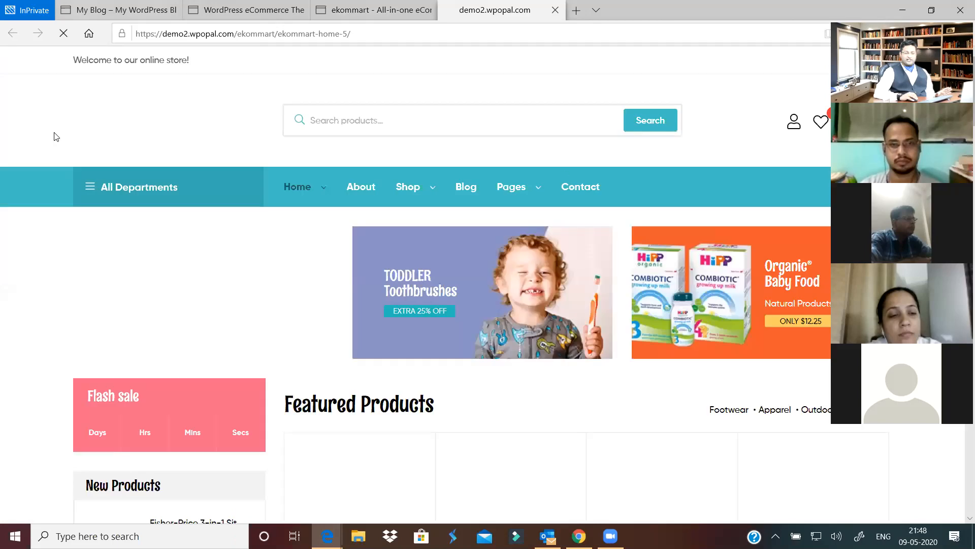
scroll(139, 75, "down", 7)
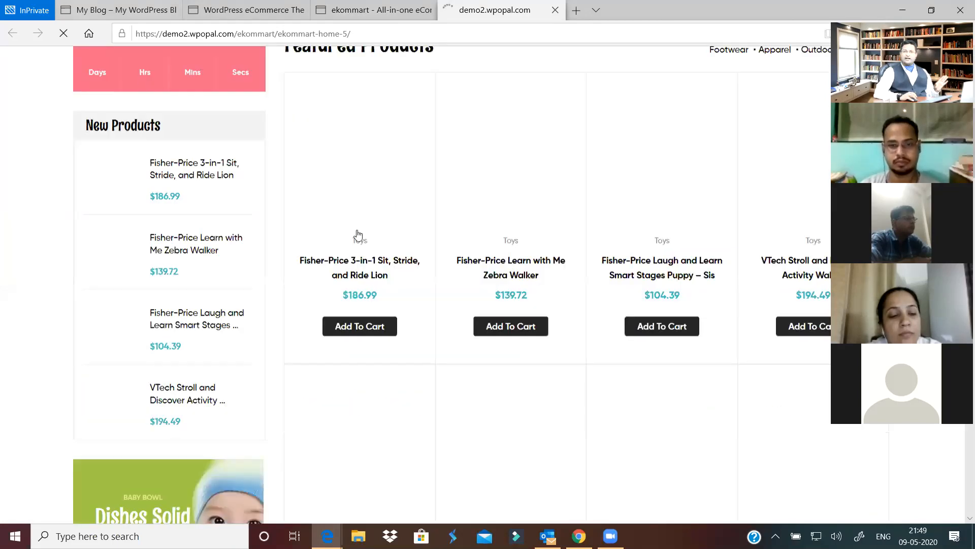
scroll(358, 231, "down", 8)
scroll(358, 230, "up", 13)
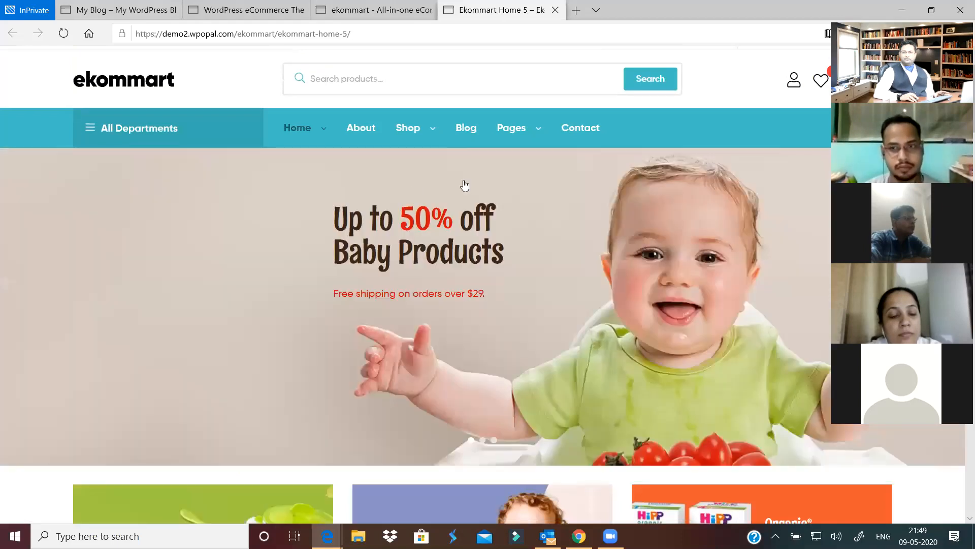
Examine the demo store's header navigation, banners and product sections, and return to the ekommart preview page.
scroll(465, 186, "down", 10)
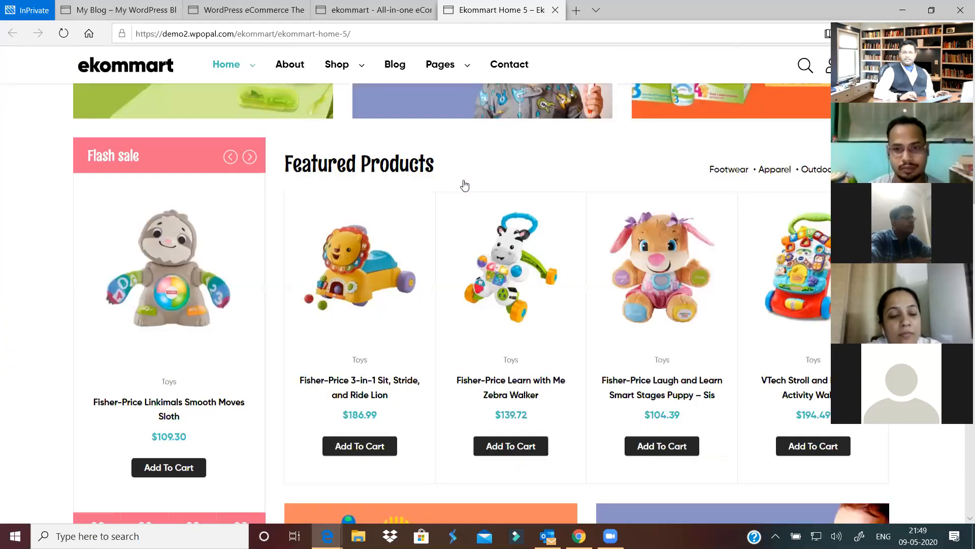
scroll(465, 185, "down", 8)
scroll(464, 186, "up", 18)
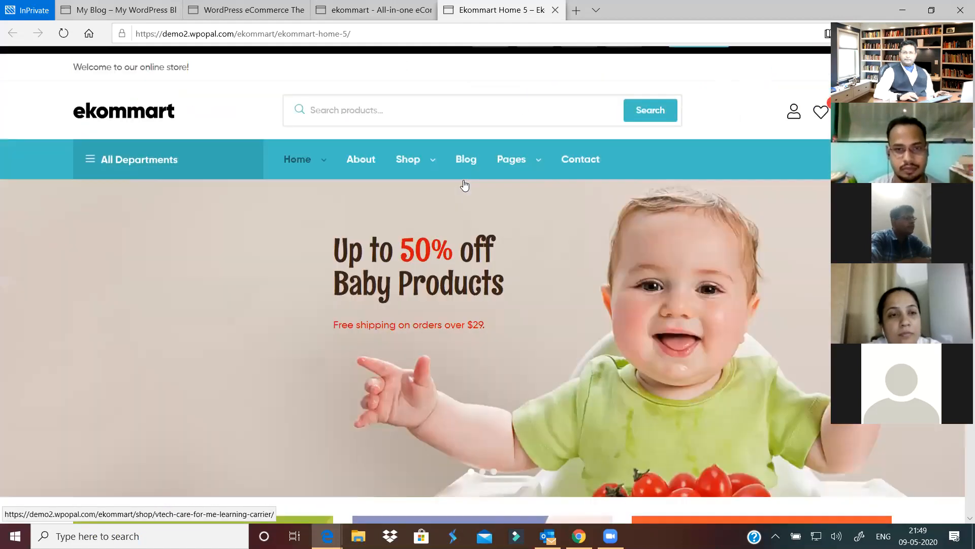
scroll(585, 183, "up", 1)
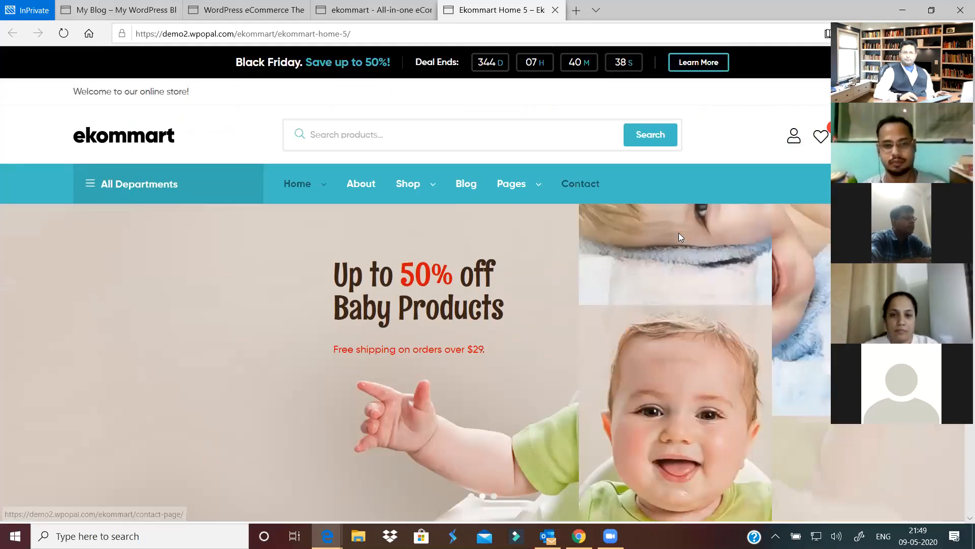
scroll(679, 233, "down", 3)
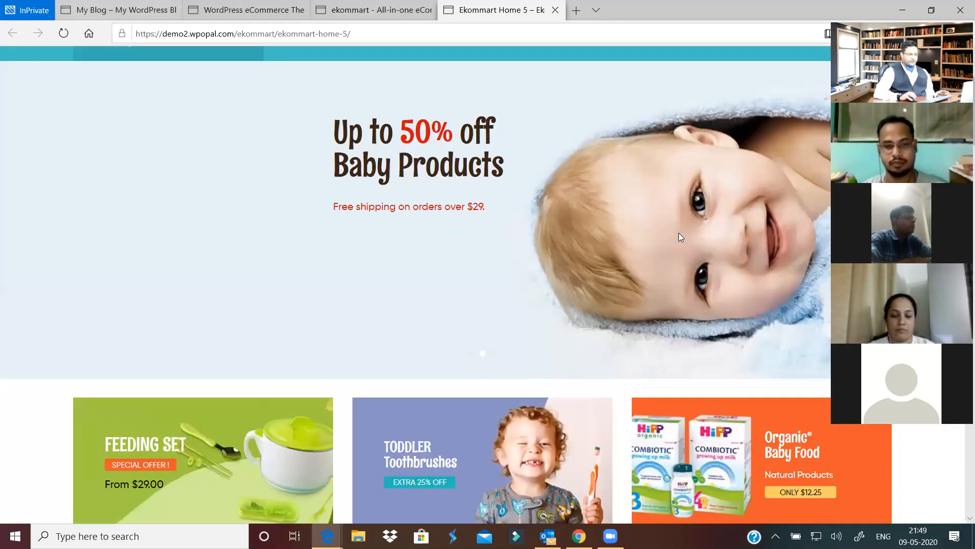
scroll(469, 238, "up", 3)
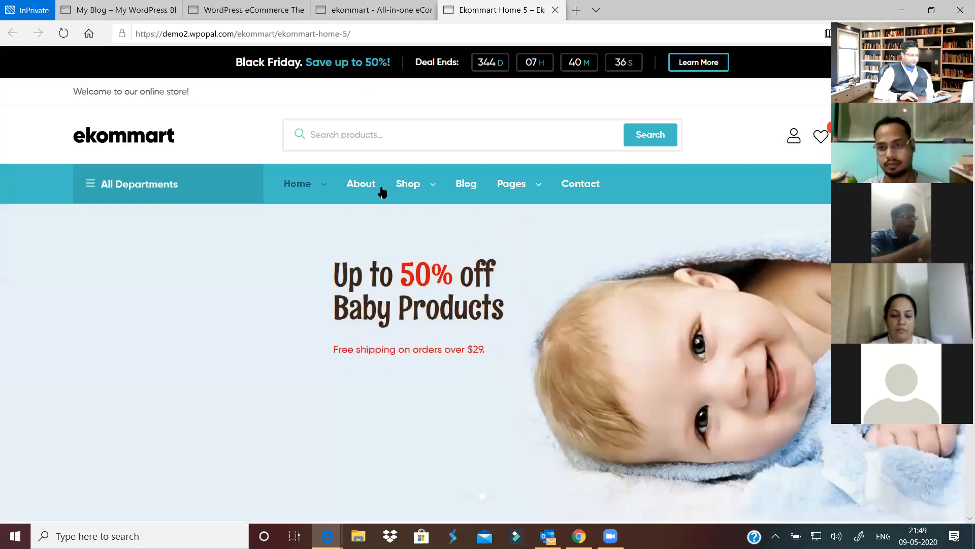
mouse_move(320, 186)
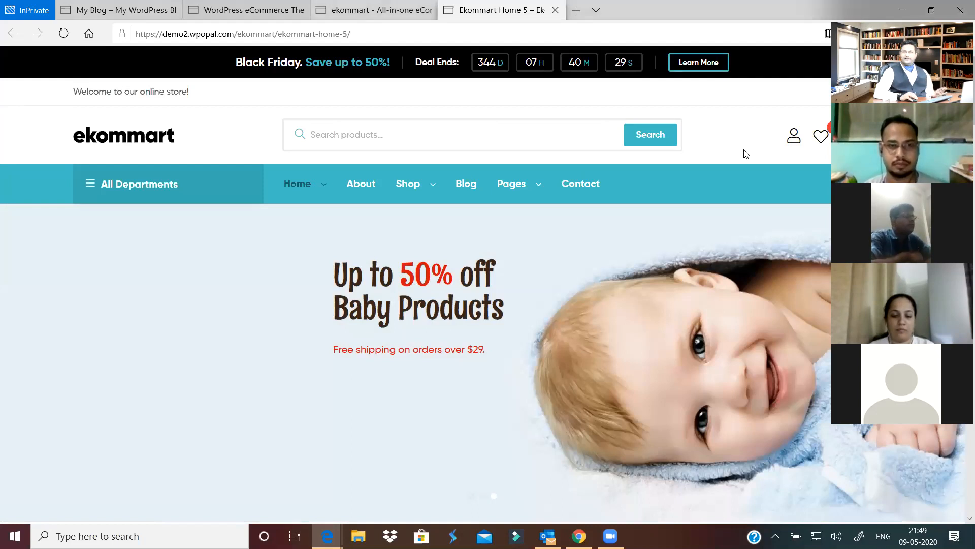
scroll(726, 186, "down", 10)
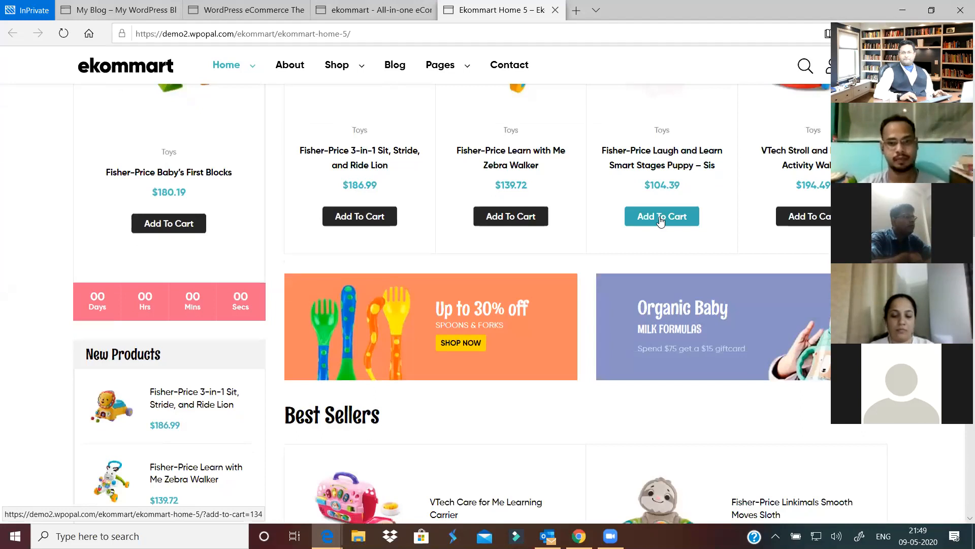
scroll(660, 221, "down", 8)
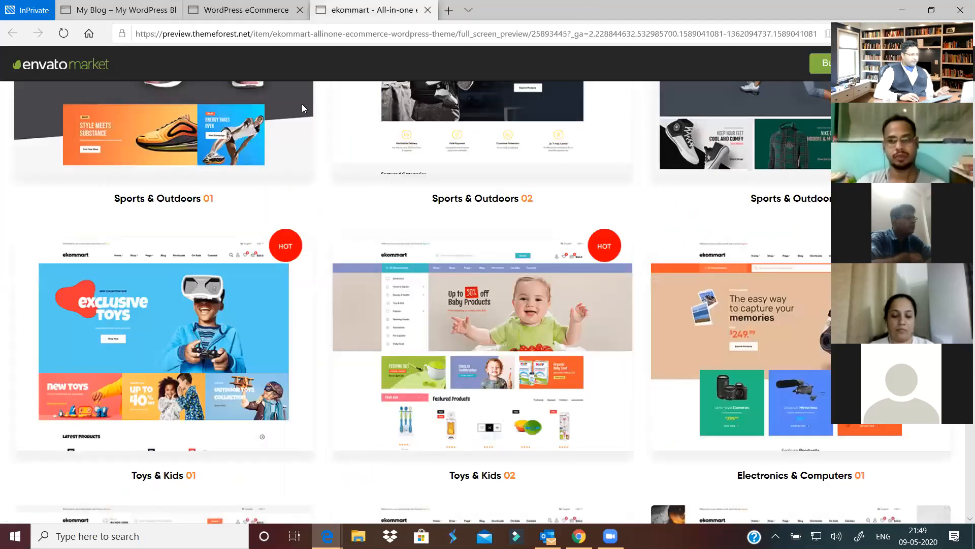
Return to the blog's tab, look over its home page sections and reload the home page through the site title.
key("ctrl+Tab")
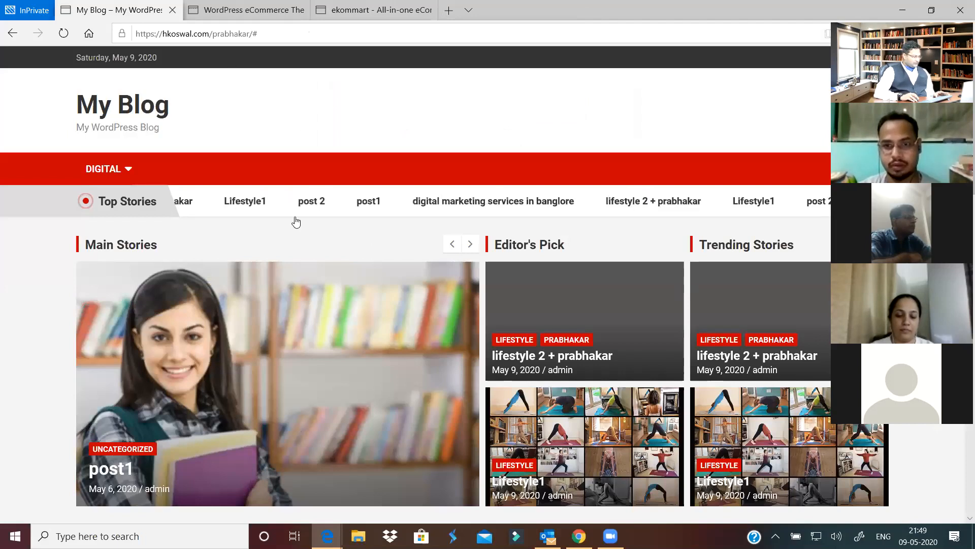
scroll(102, 116, "down", 6)
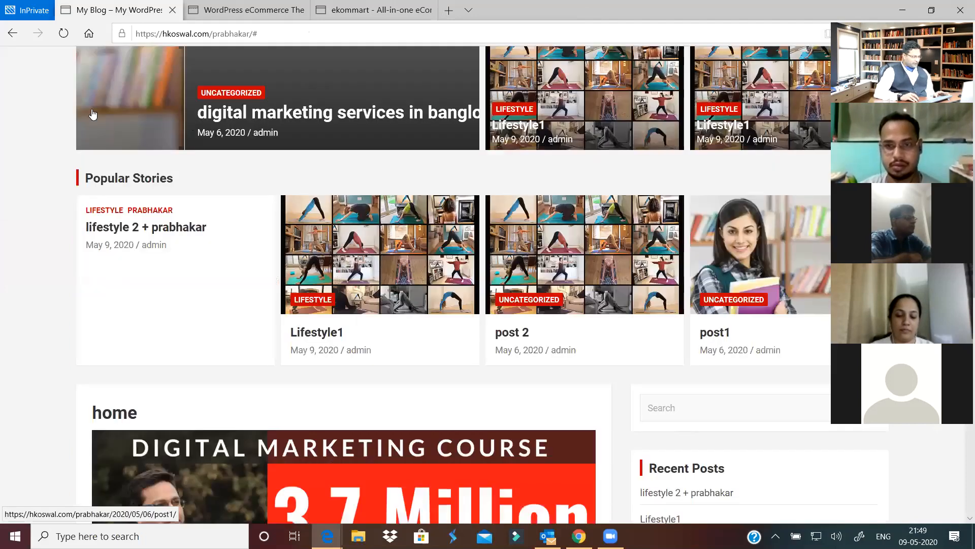
scroll(80, 118, "up", 6)
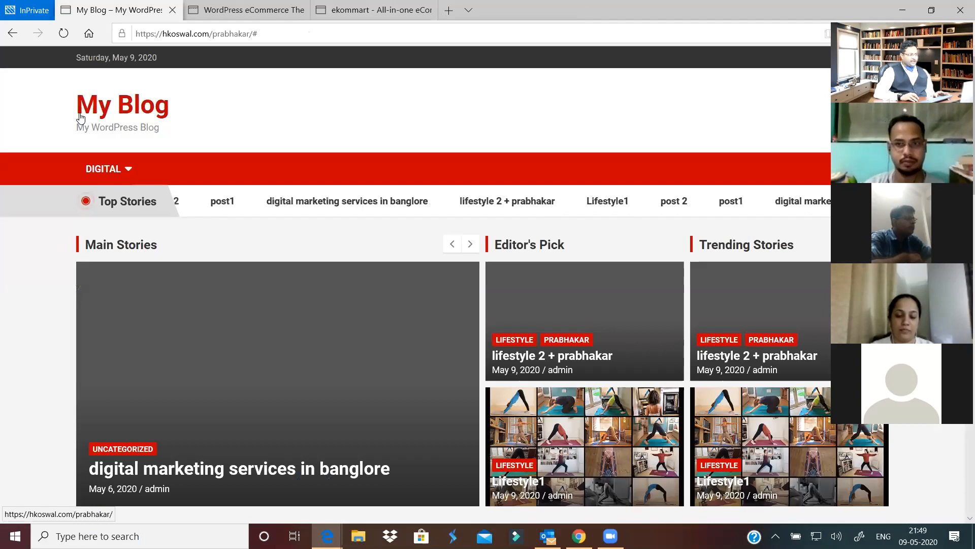
left_click(80, 118)
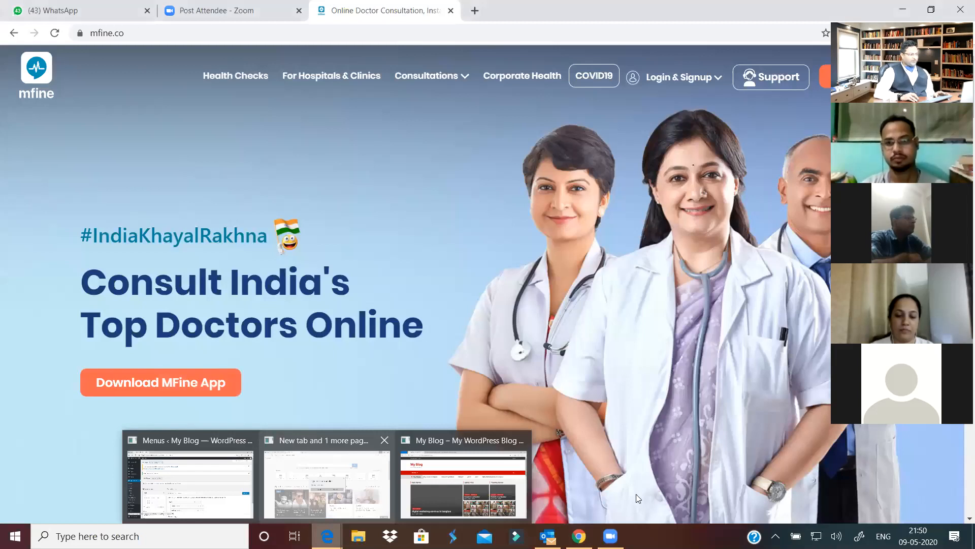
Compare the logo in the mfine.co header with the blog's header, highlighting the blog's site title and tagline.
left_click(190, 483)
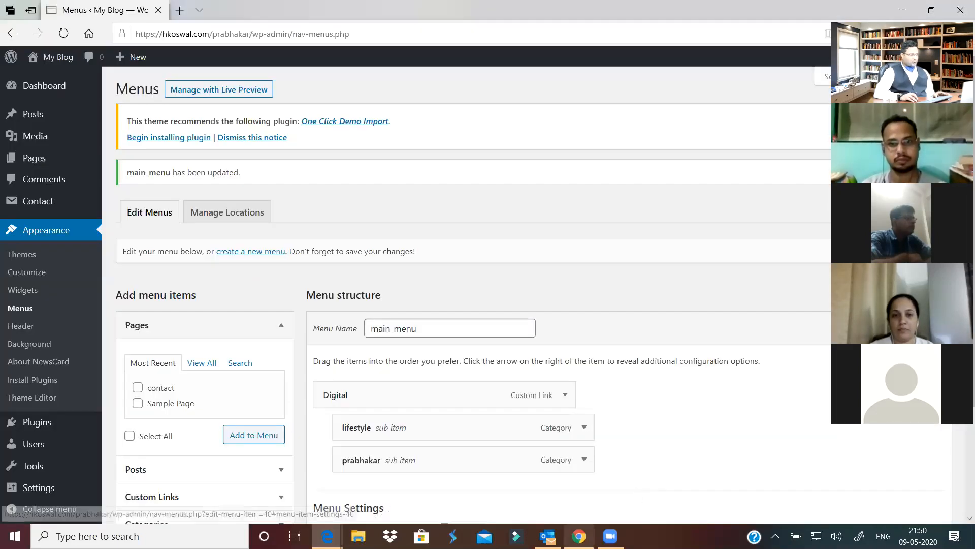
left_click(578, 536)
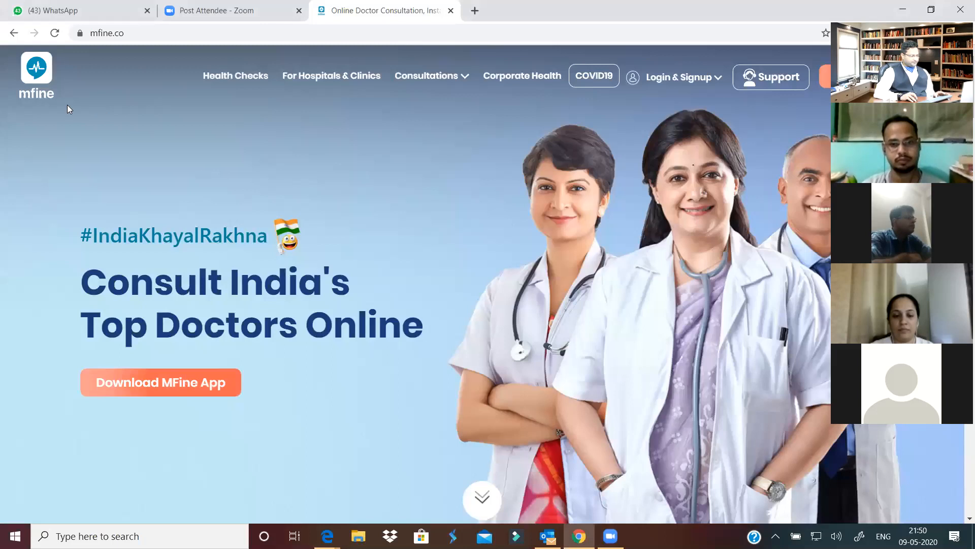
left_click(327, 536)
left_click(464, 483)
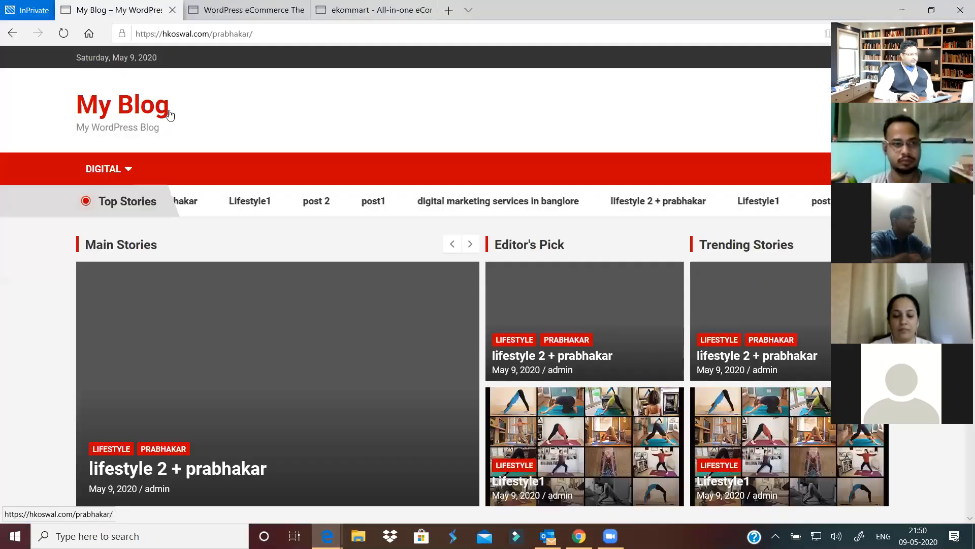
triple_click(170, 115)
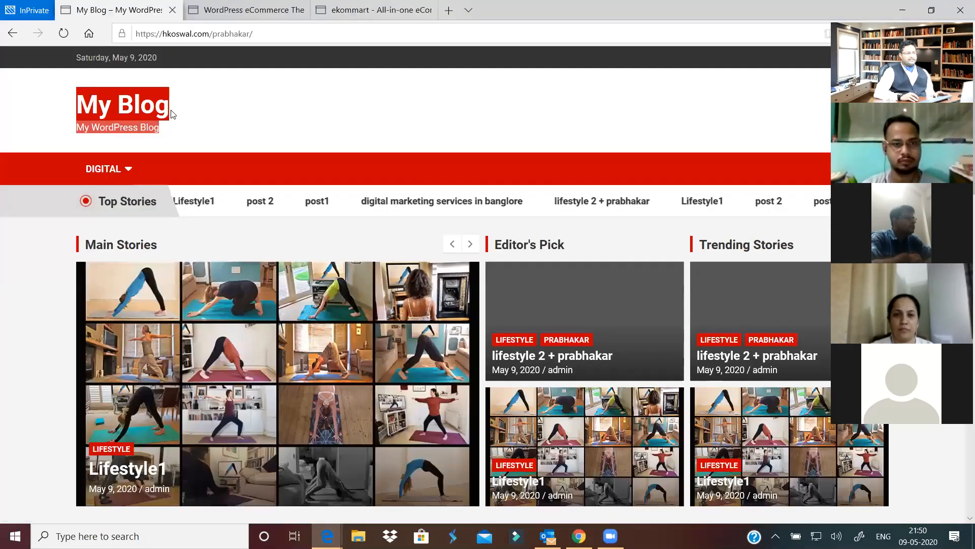
left_click(167, 137)
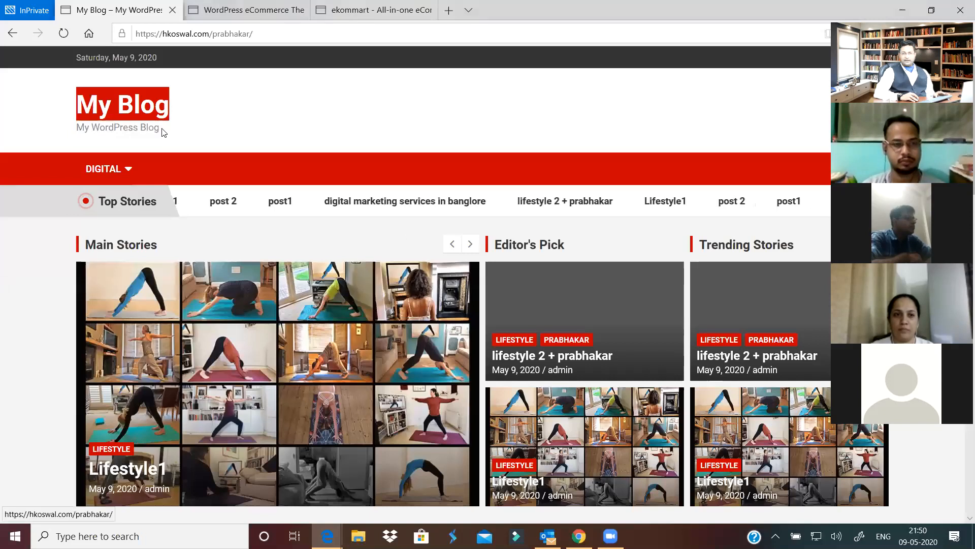
triple_click(51, 136)
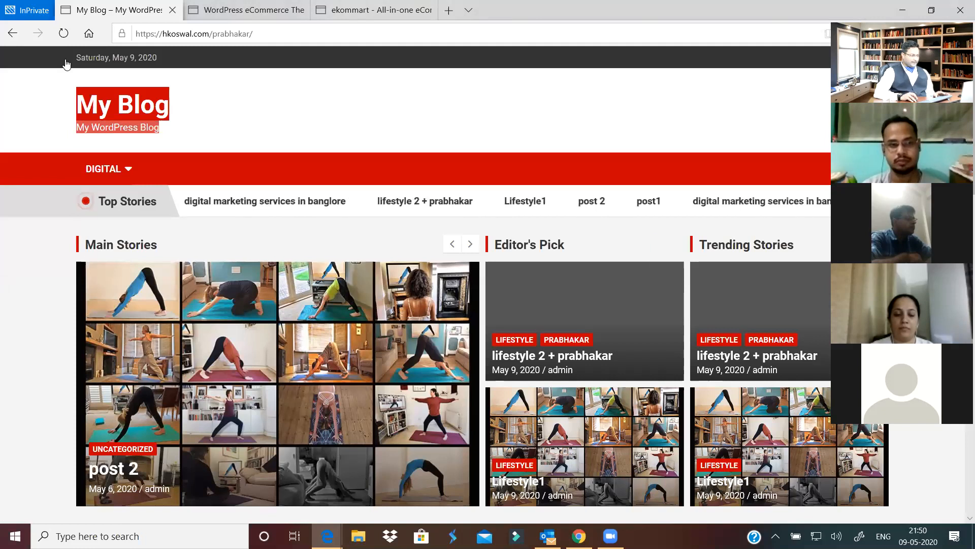
Switch to the WordPress admin window, visit the blog from there and open its Site Identity settings in the Customizer.
key("alt+Tab")
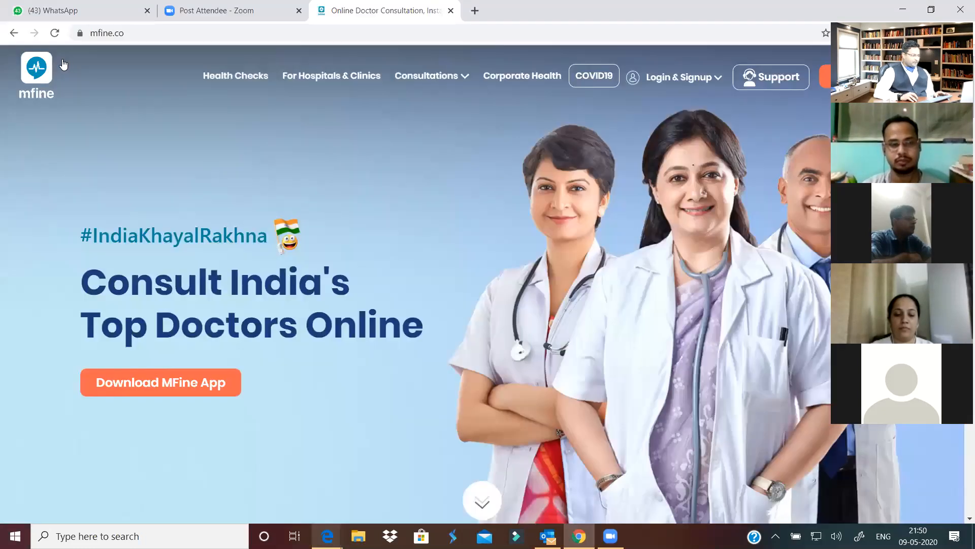
key("alt+Tab")
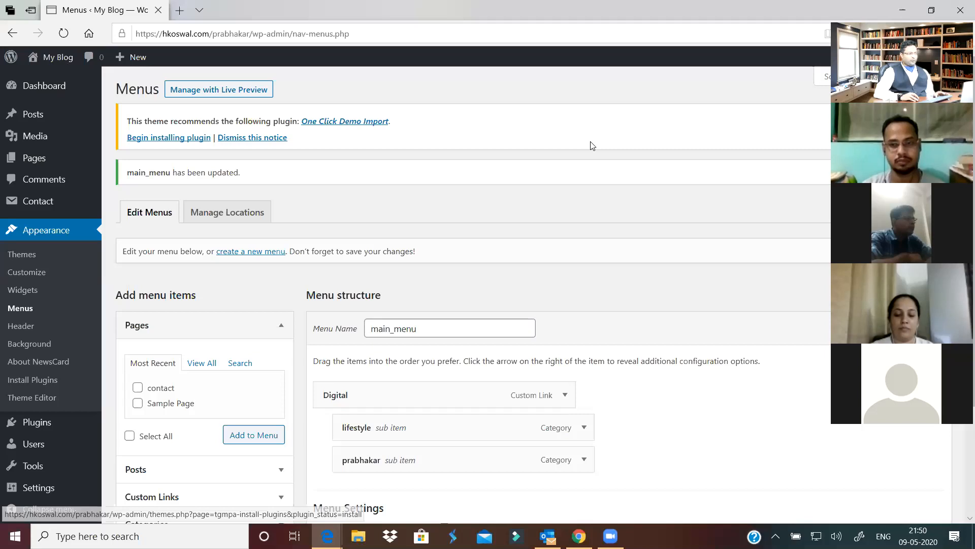
left_click(44, 79)
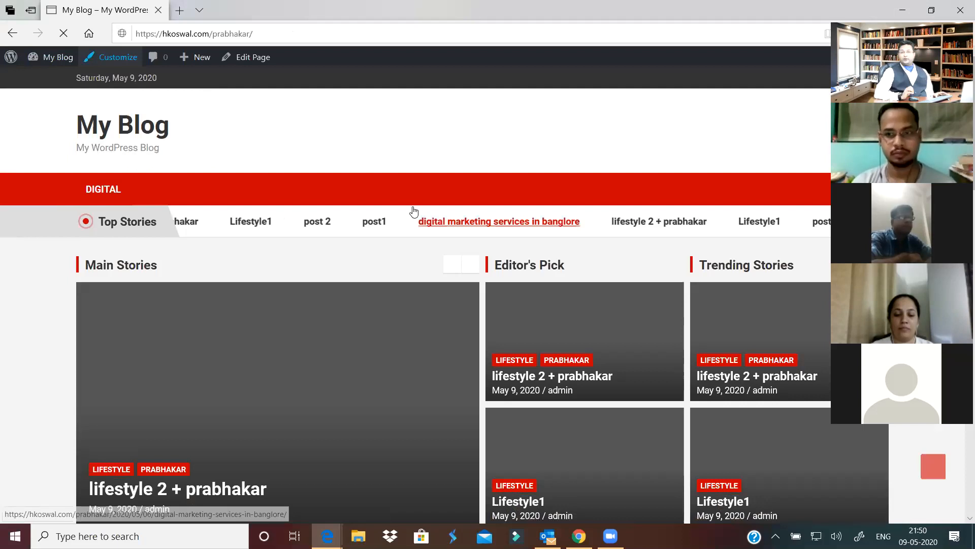
left_click(414, 211)
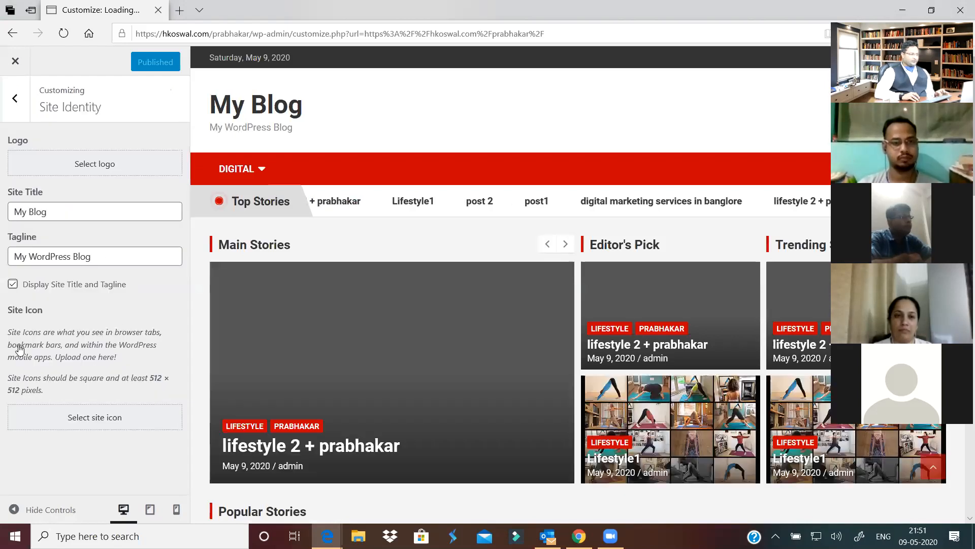
Replace the site title with the blog owner's first name and set the tagline to "fgfgfdg".
key("ctrl+a")
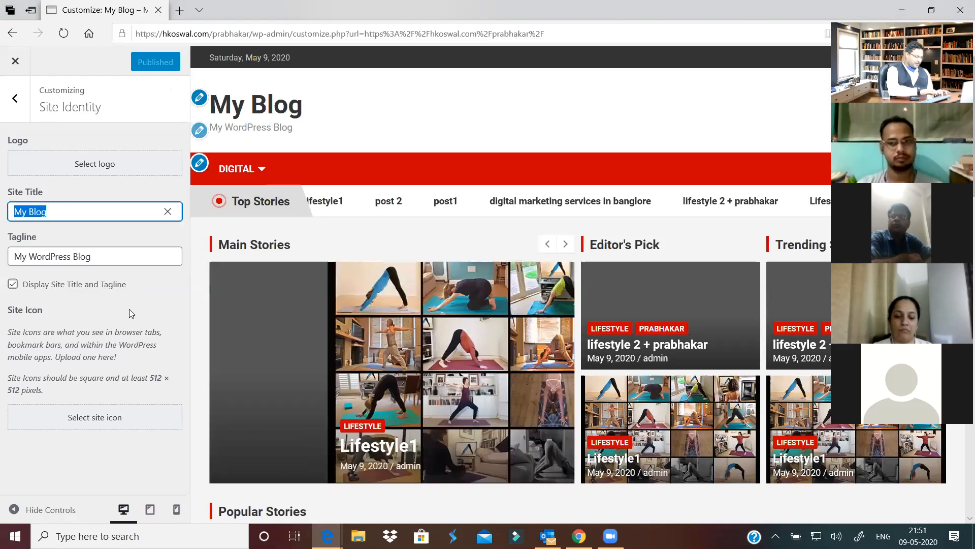
type("Prabh")
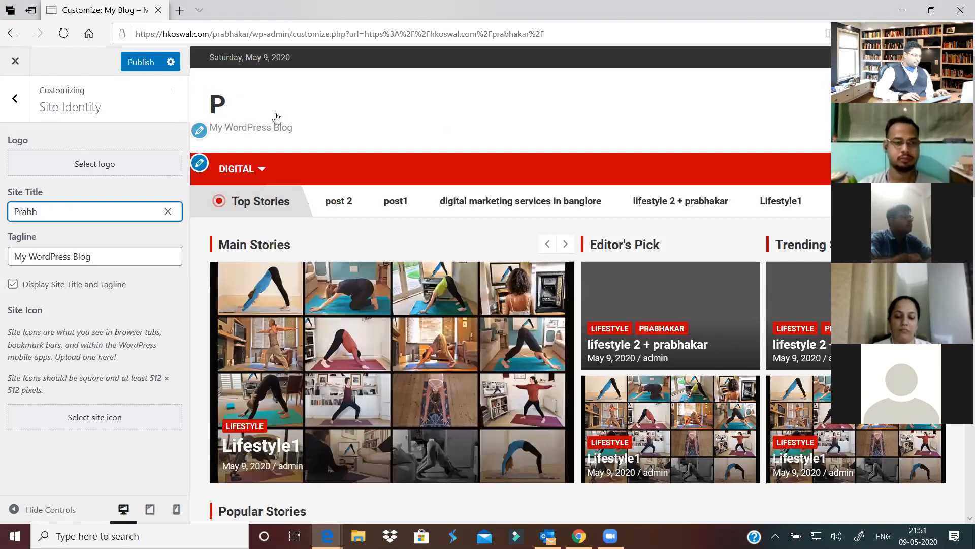
type("akar")
key("Tab")
type("fgfgfdg")
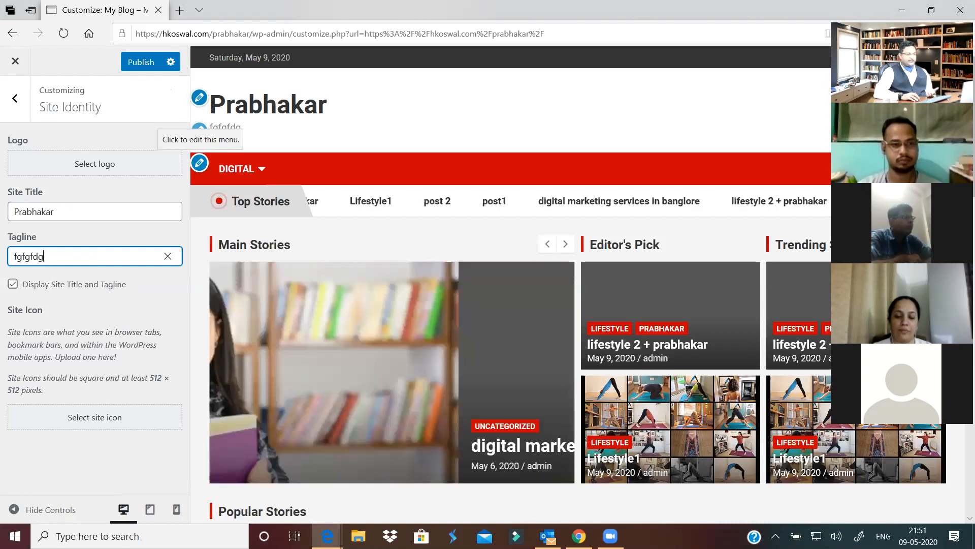
Open main_menu for editing from the menu location settings, stay in the Customizer when asked about leaving, and publish the changes.
left_click(200, 163)
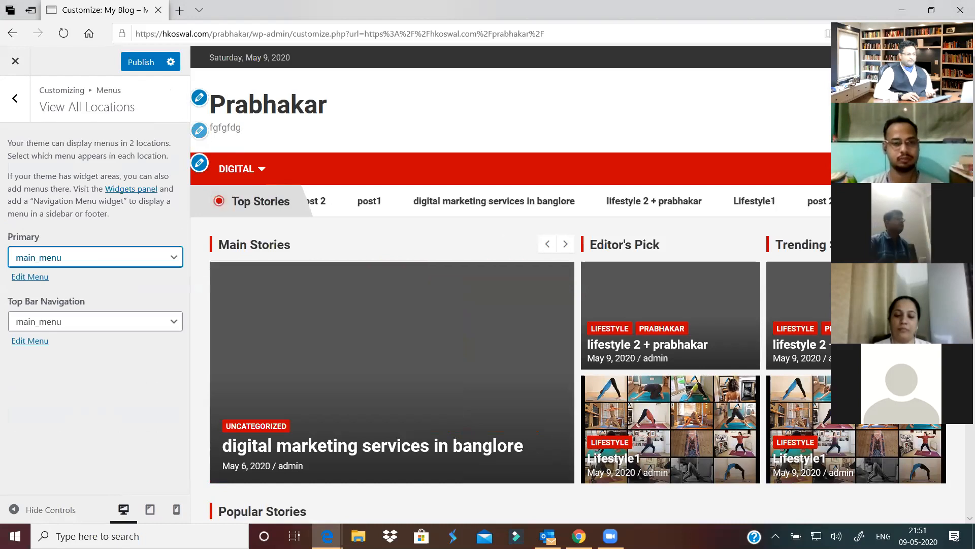
left_click(30, 341)
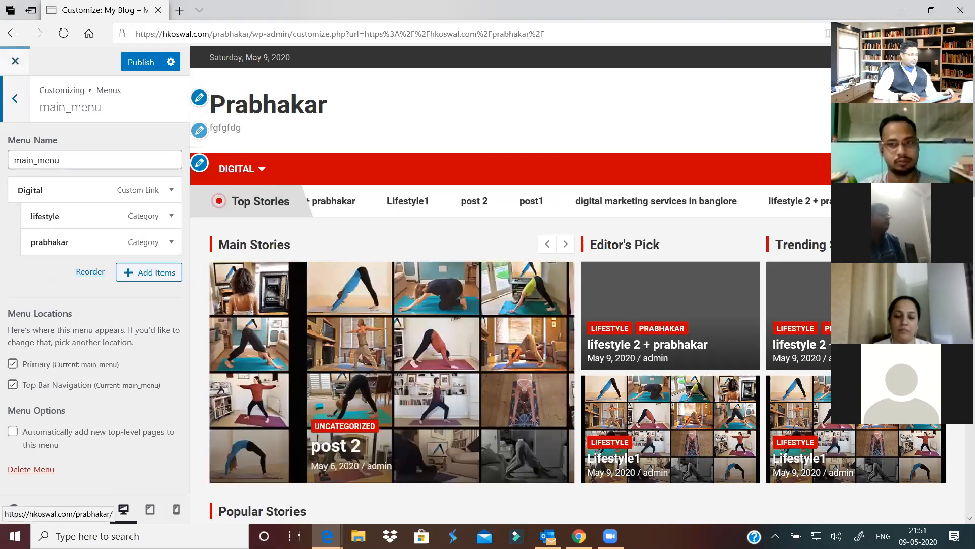
left_click(15, 60)
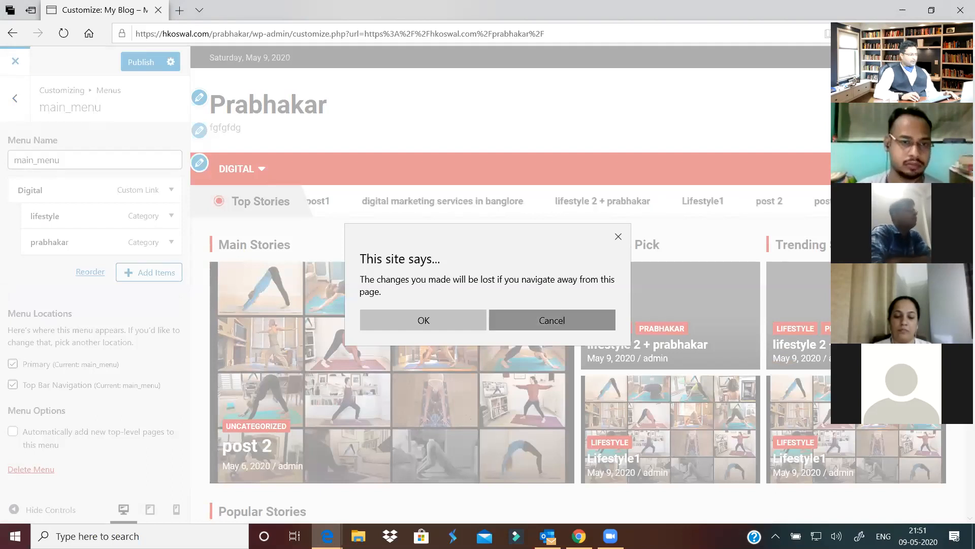
left_click(552, 320)
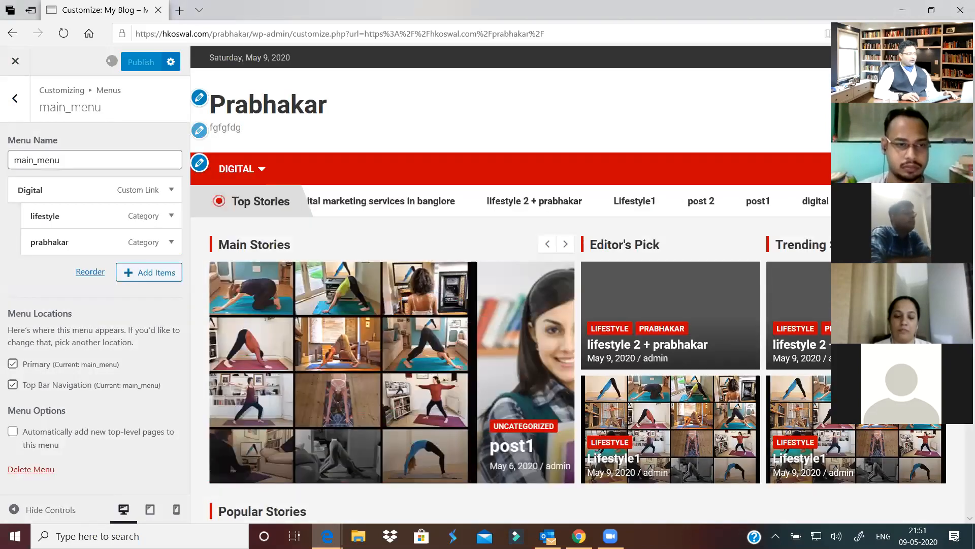
mouse_move(578, 536)
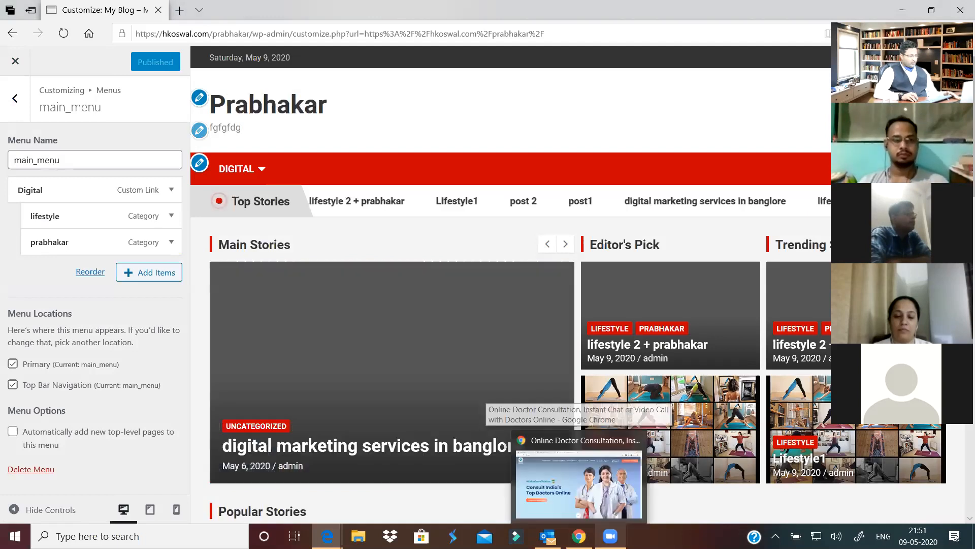